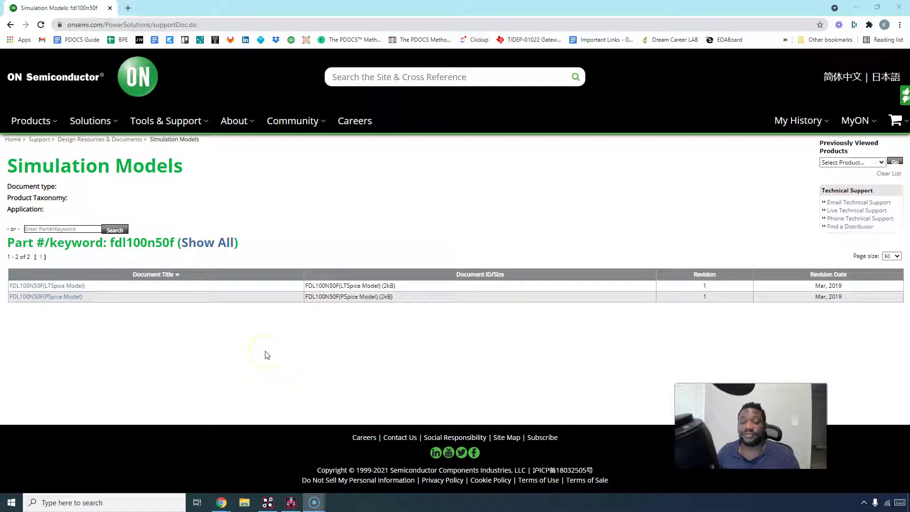
# Step: Download the FDL100N50F PSpice model .lib file from onsemi's Simulation Models page
pyautogui.click(299, 347)
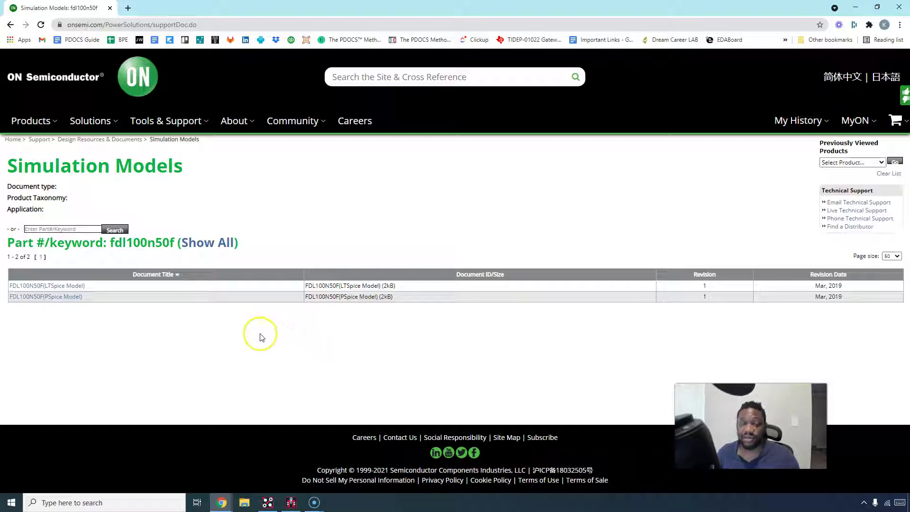
pyautogui.click(58, 297)
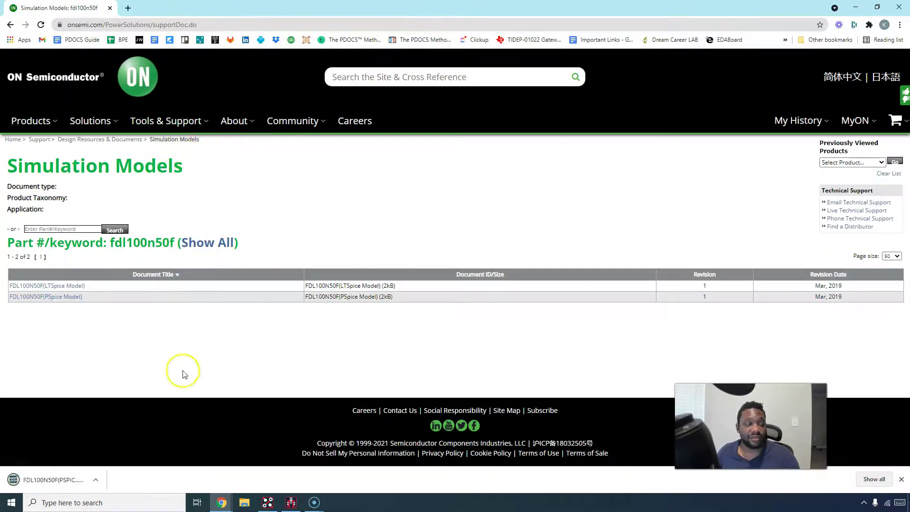
pyautogui.click(100, 480)
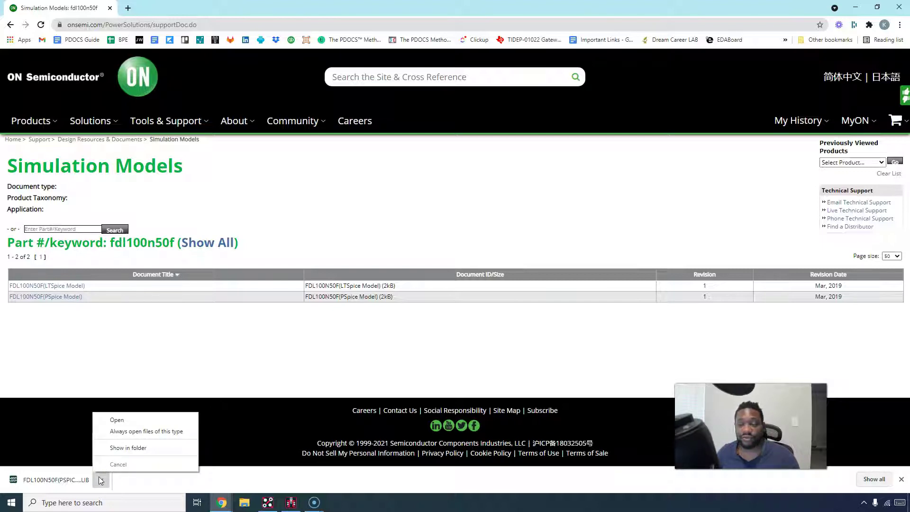
pyautogui.click(245, 386)
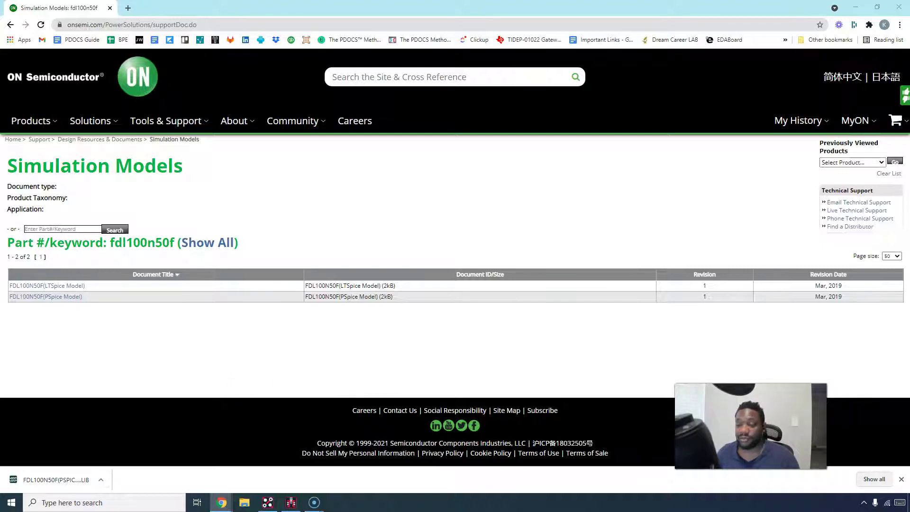
# Step: Rename the downloaded model file in the FDL100N50F_SPICE folder to FDL100N50F.LIB
pyautogui.press('super+e')
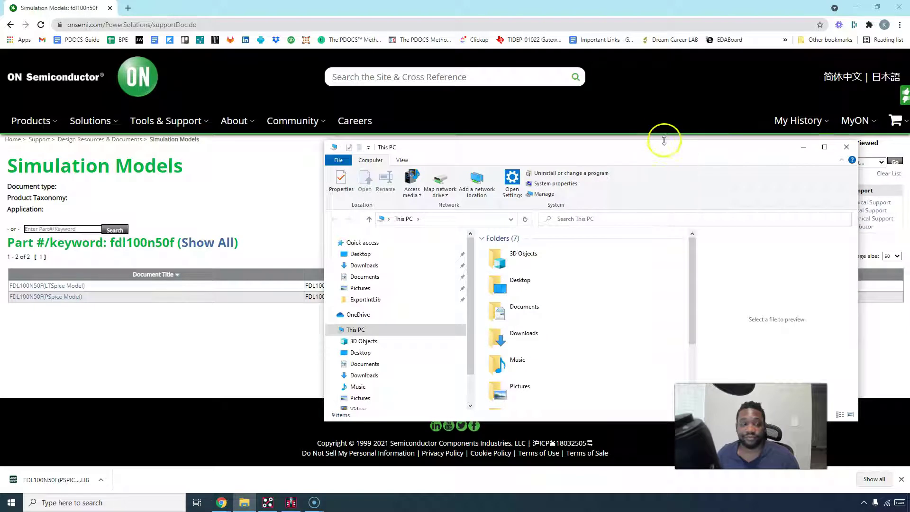
pyautogui.hotkey('alt', 'Tab')
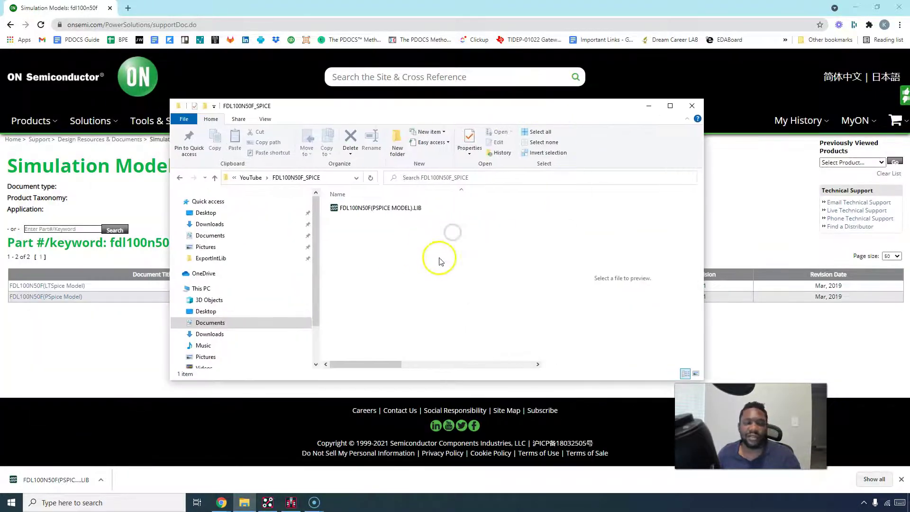
pyautogui.doubleClick(406, 208)
pyautogui.click(407, 208)
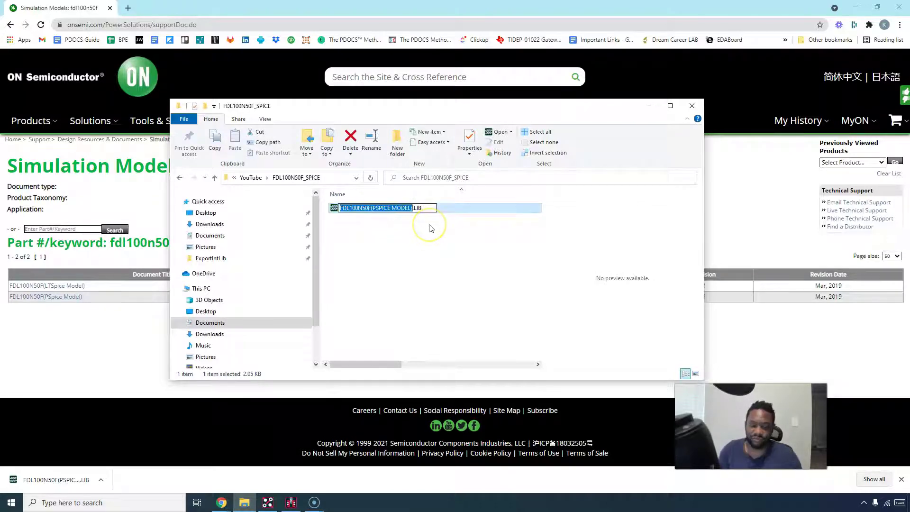
pyautogui.click(429, 228)
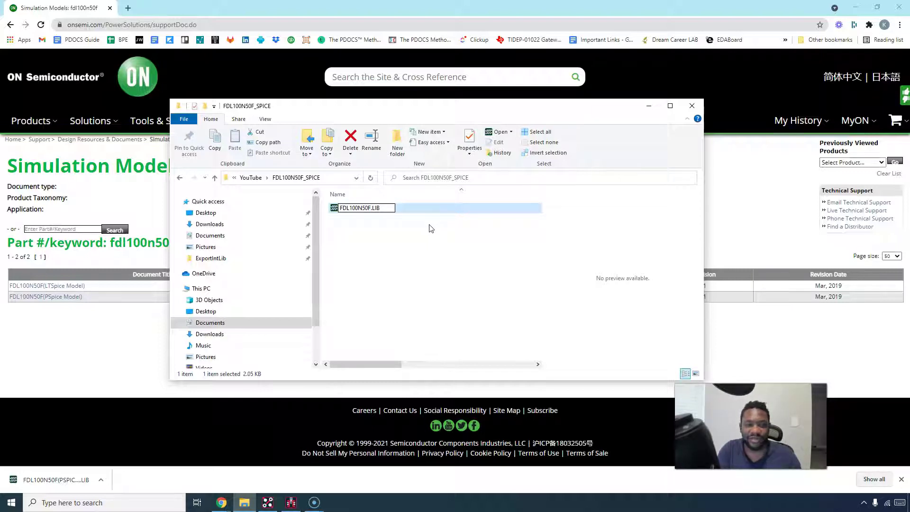
pyautogui.press('Return')
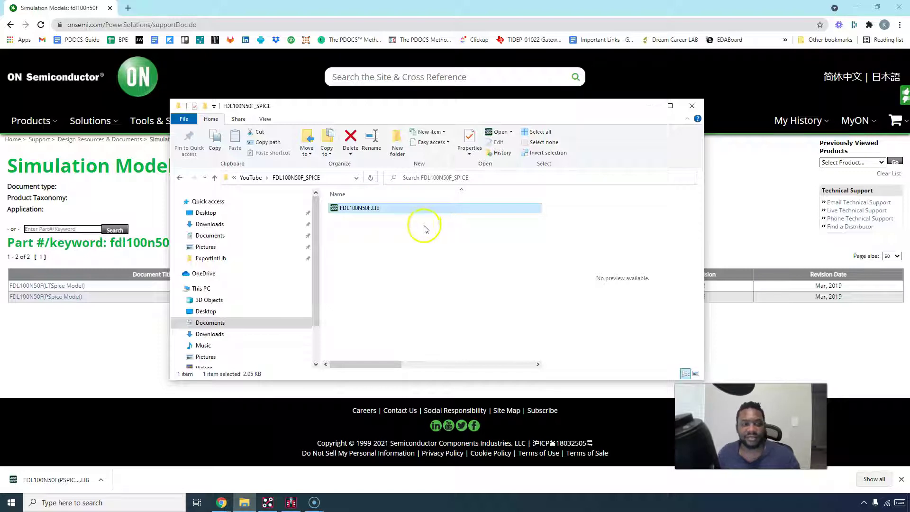
pyautogui.click(398, 262)
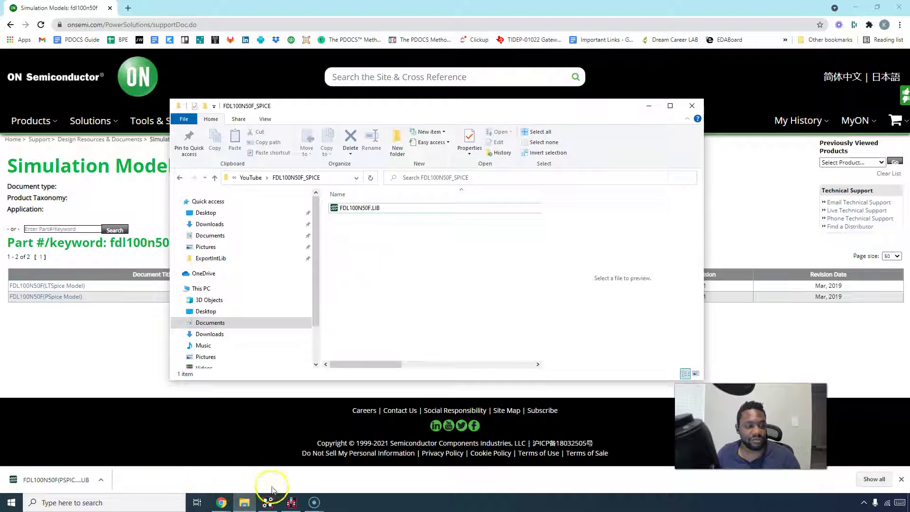
# Step: Launch PSpice Model Editor 17.4 by searching 'model' in the Start menu
pyautogui.click(692, 88)
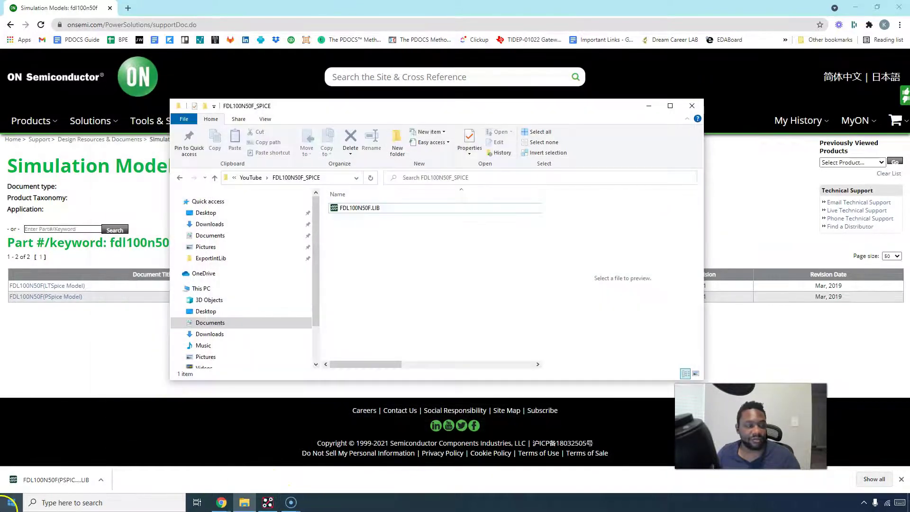
pyautogui.press('super')
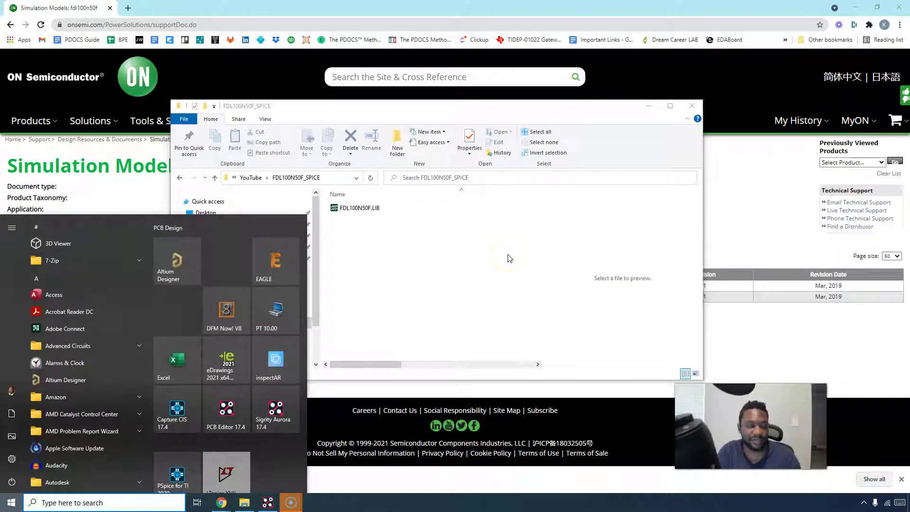
pyautogui.write('model')
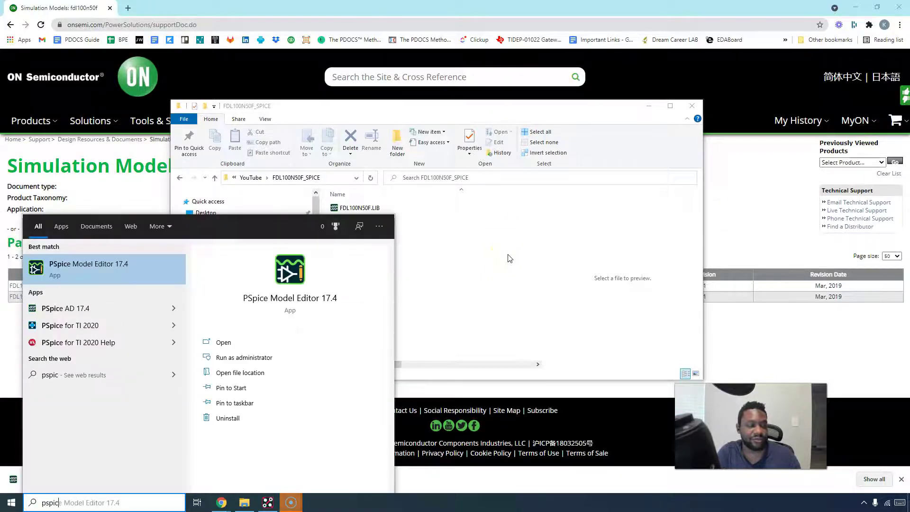
pyautogui.press('Return')
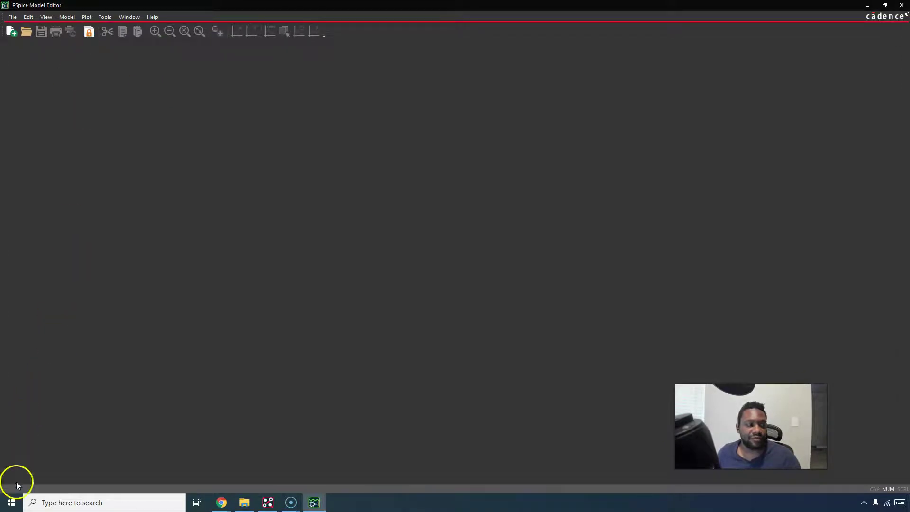
# Step: Browse the Cadence PCB Utilities 17.4-2019 and Cadence Start menu folders, then close the menu
pyautogui.click(11, 501)
pyautogui.scroll(-3, 66, 361)
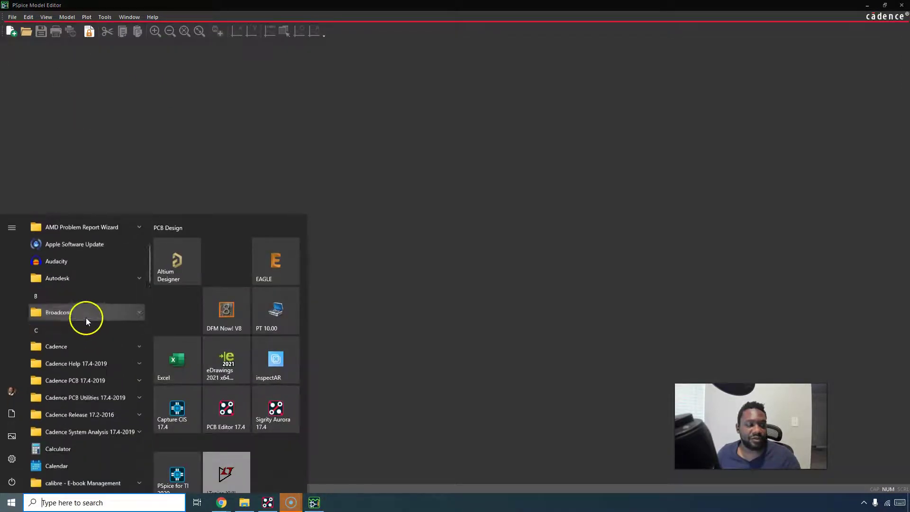
pyautogui.click(120, 400)
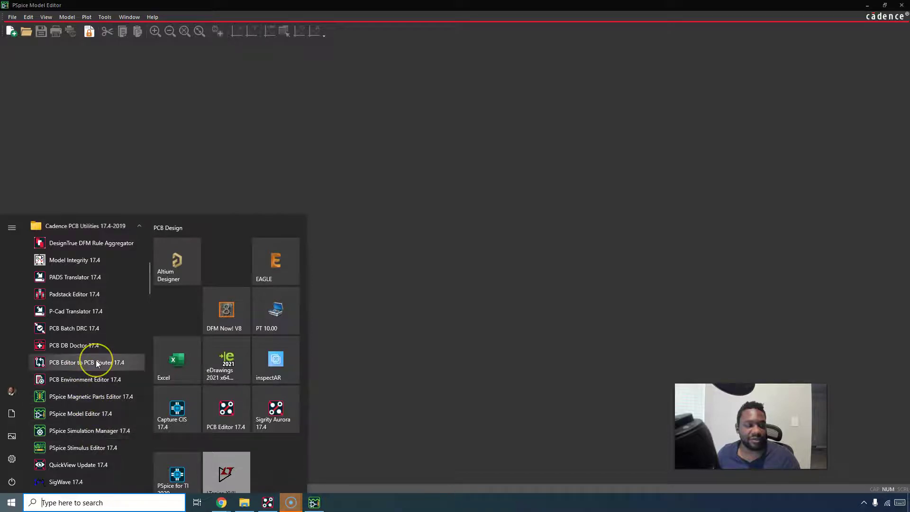
pyautogui.scroll(2, 94, 315)
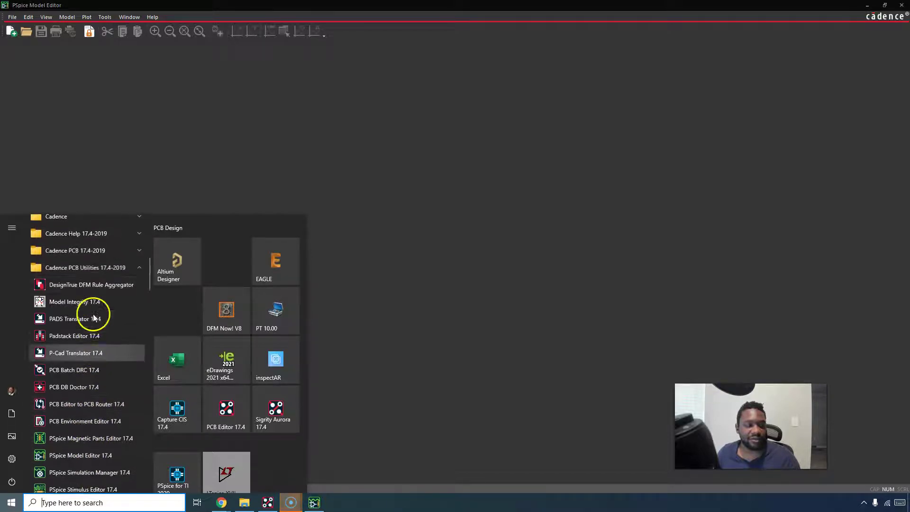
pyautogui.click(103, 270)
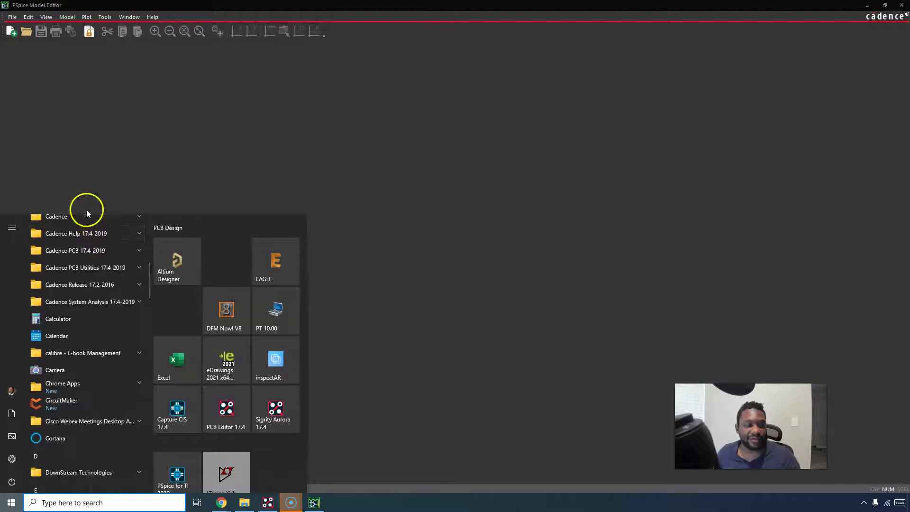
pyautogui.click(75, 216)
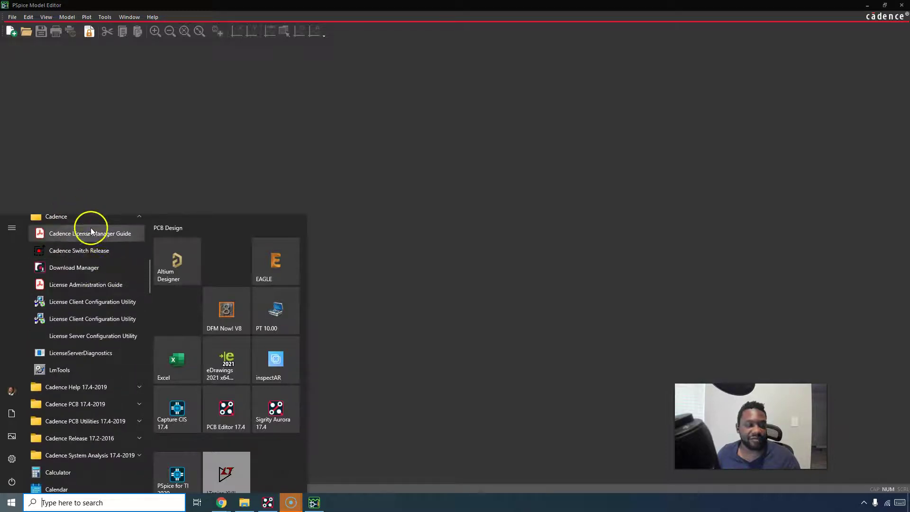
pyautogui.click(93, 219)
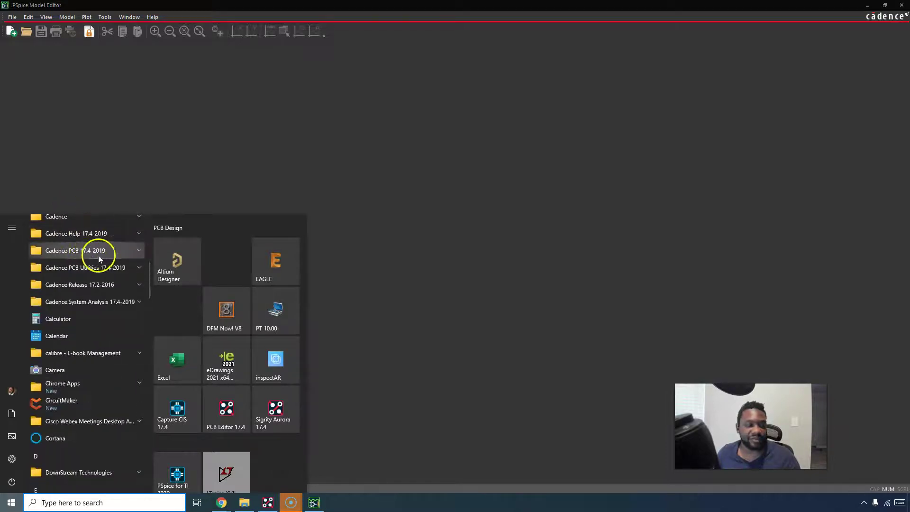
pyautogui.click(148, 194)
pyautogui.click(13, 18)
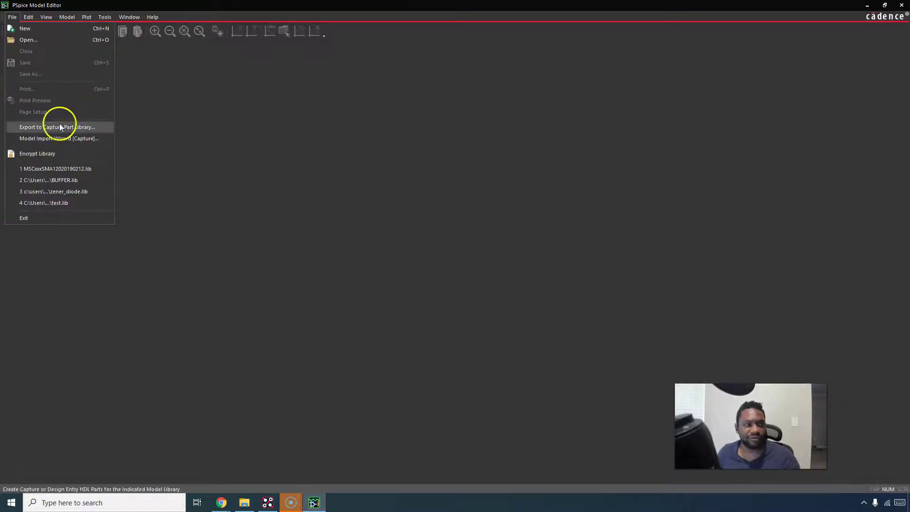
# Step: Import FDL100N50F_SPICE\FDL100N50F.LIB with the Model Import Wizard [Capture], keeping the default .olb destination
pyautogui.click(65, 138)
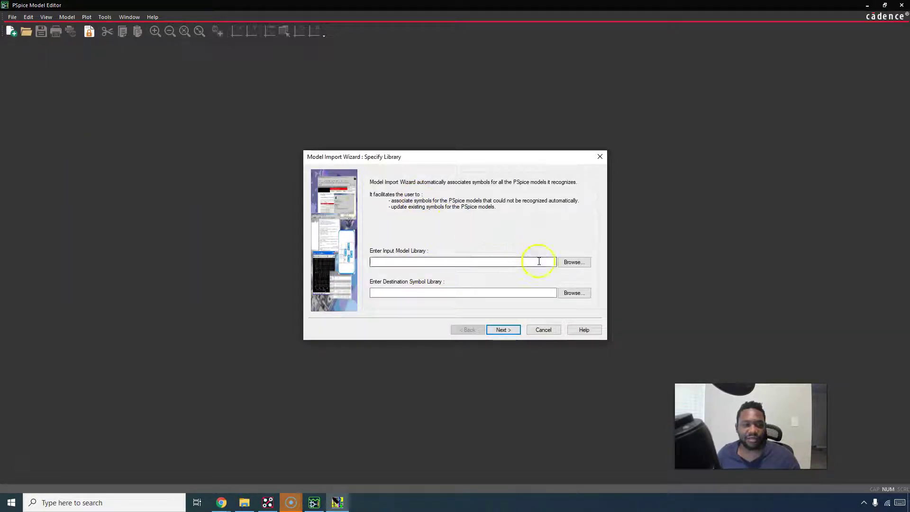
pyautogui.click(570, 265)
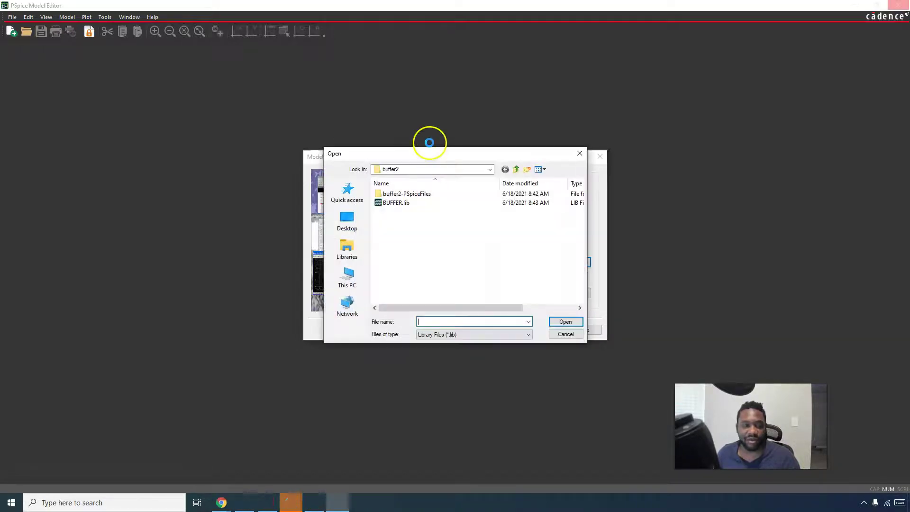
pyautogui.moveTo(425, 156); pyautogui.dragTo(909, 142)
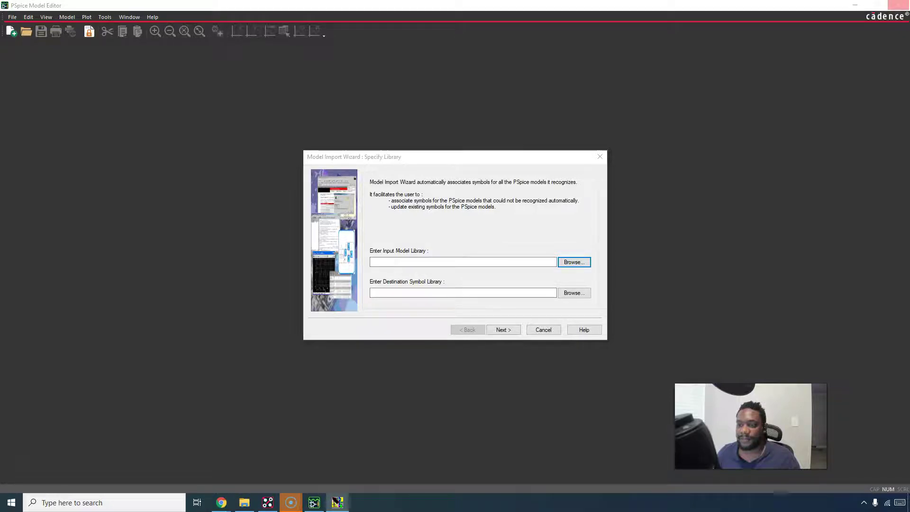
pyautogui.moveTo(909, 142); pyautogui.dragTo(461, 171)
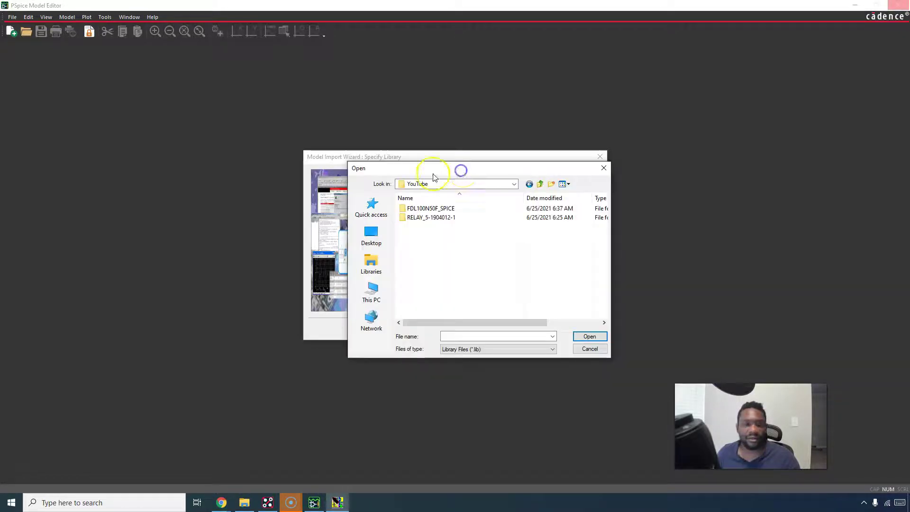
pyautogui.doubleClick(427, 208)
pyautogui.doubleClick(428, 208)
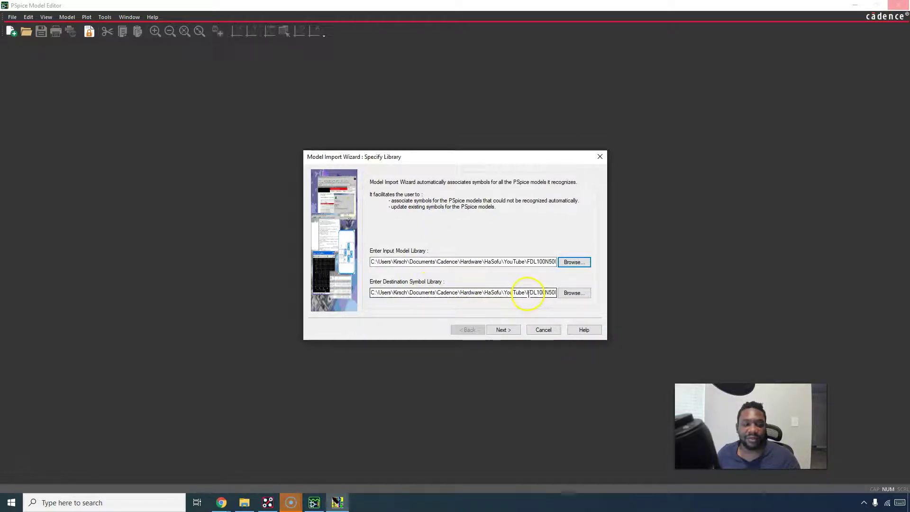
pyautogui.moveTo(528, 294); pyautogui.dragTo(568, 292)
pyautogui.click(550, 294)
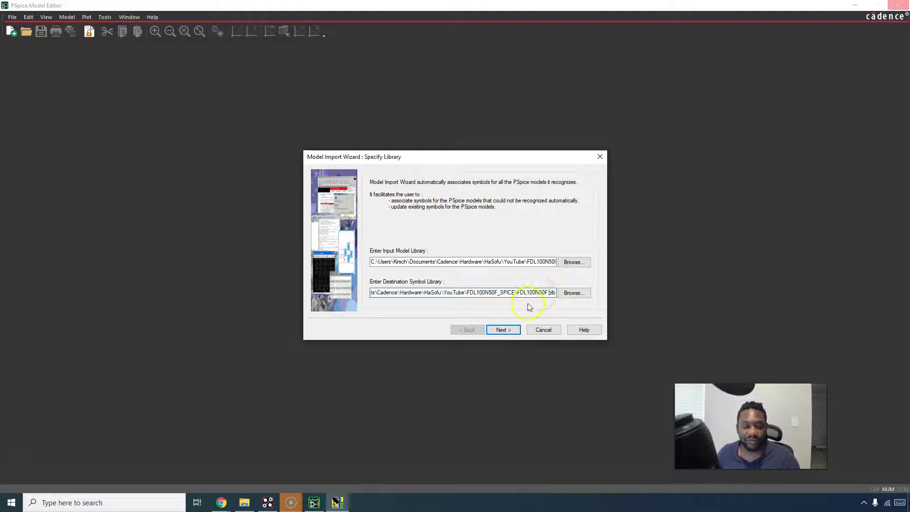
pyautogui.click(501, 329)
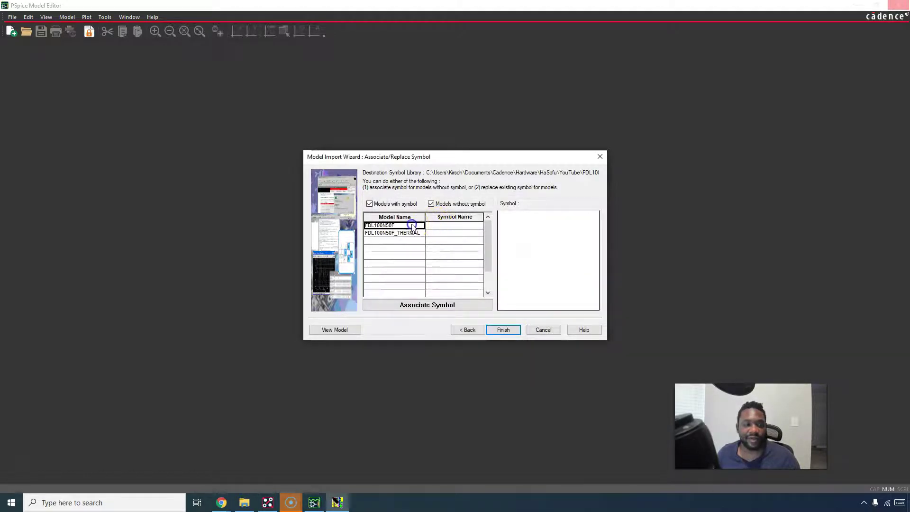
# Step: Check the symbol name cells for FDL100N50F and FDL100N50F_THERMAL
pyautogui.click(443, 227)
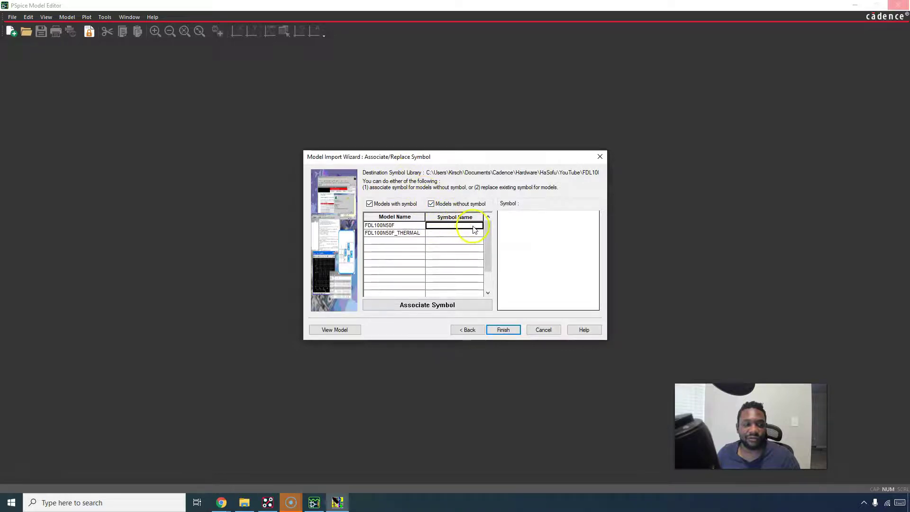
pyautogui.click(400, 228)
pyautogui.click(443, 227)
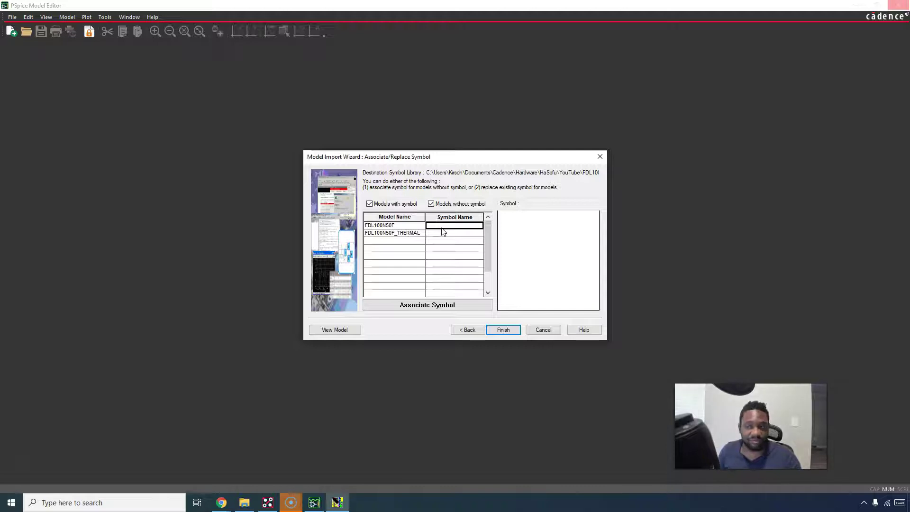
pyautogui.click(462, 234)
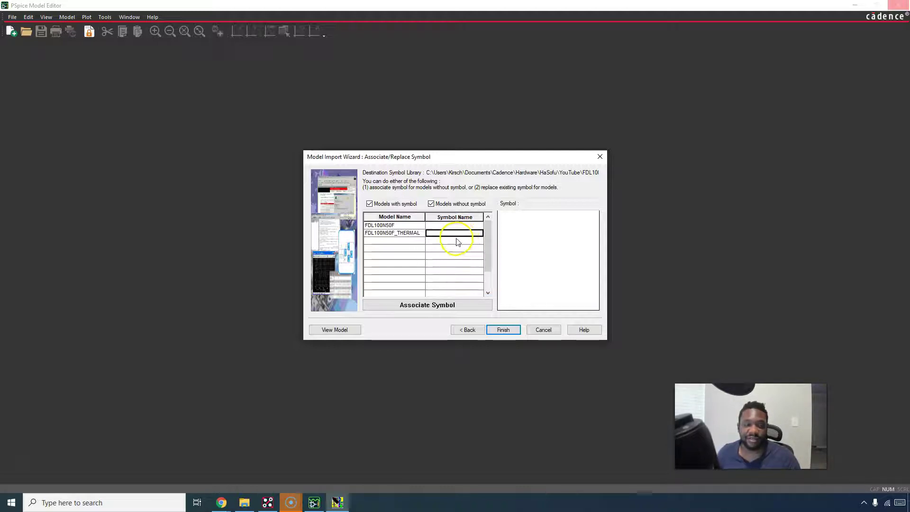
# Step: Read through the imported models' netlist text, then close it
pyautogui.click(341, 325)
pyautogui.click(335, 330)
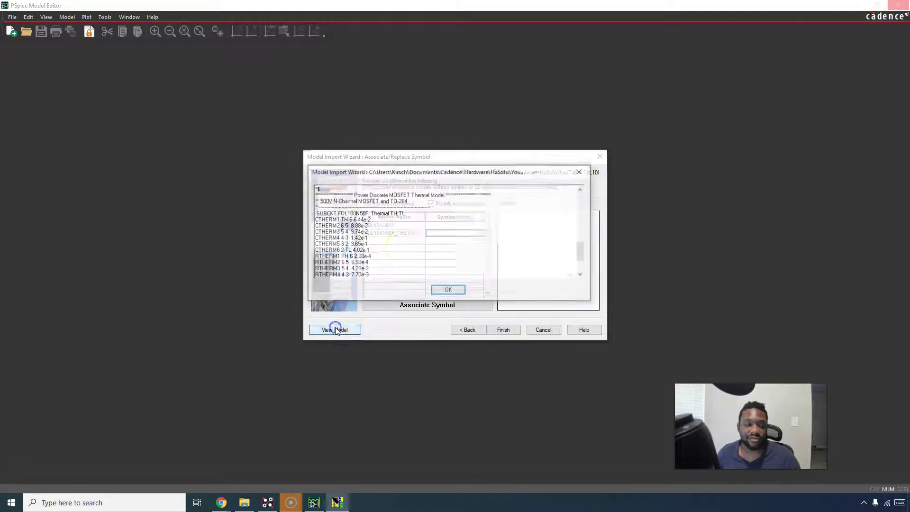
pyautogui.click(417, 213)
pyautogui.scroll(-10, 382, 222)
pyautogui.click(446, 289)
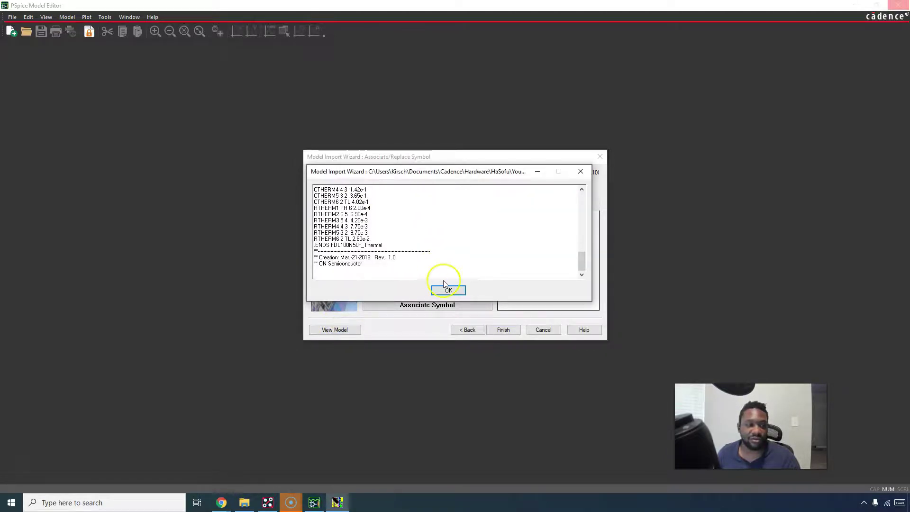
# Step: Select the FDL100N50F model and start associating a symbol with it
pyautogui.click(453, 226)
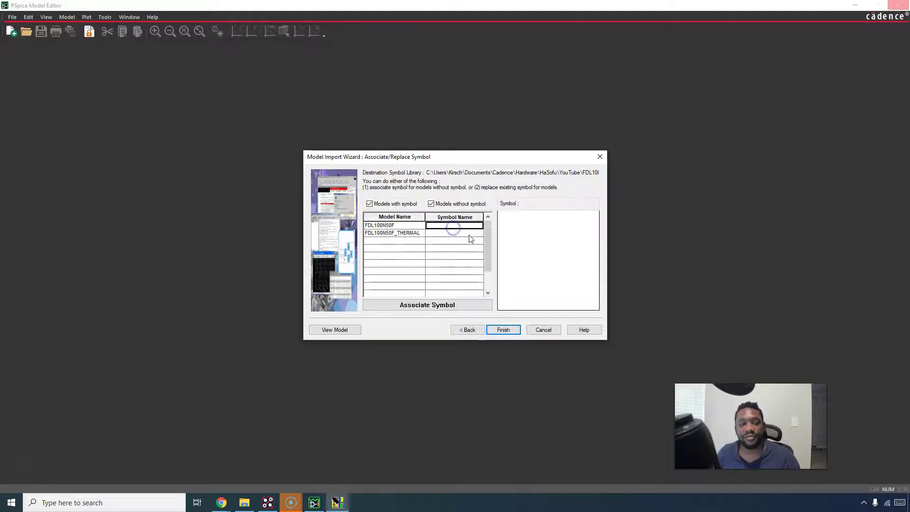
pyautogui.click(441, 304)
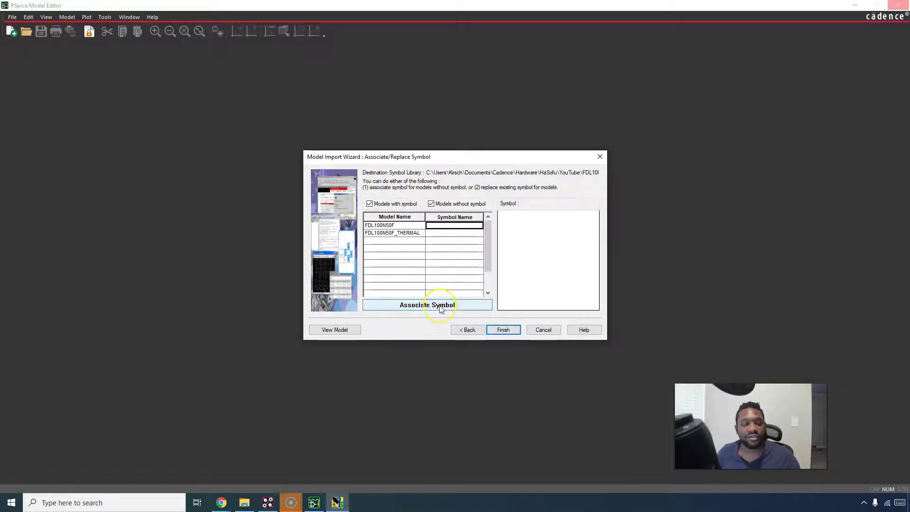
pyautogui.click(440, 308)
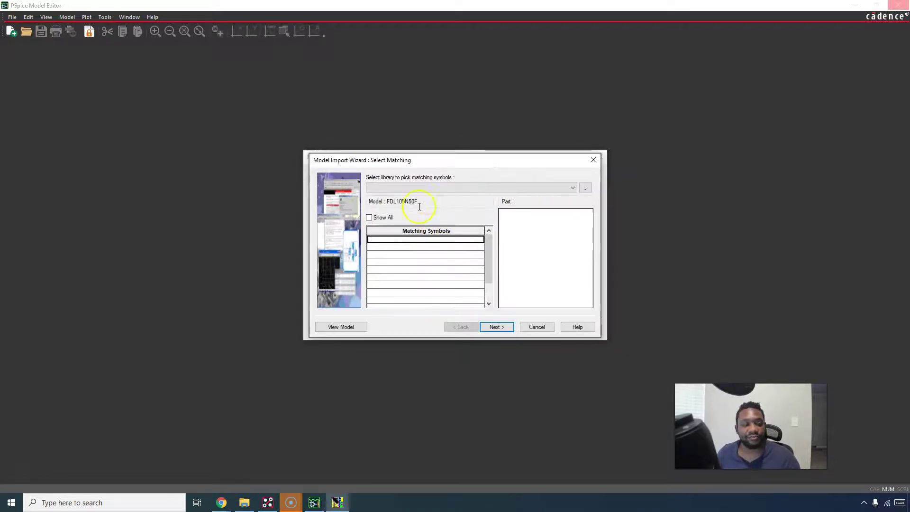
# Step: Open the file browser to choose a matching symbol library
pyautogui.click(460, 188)
pyautogui.click(538, 187)
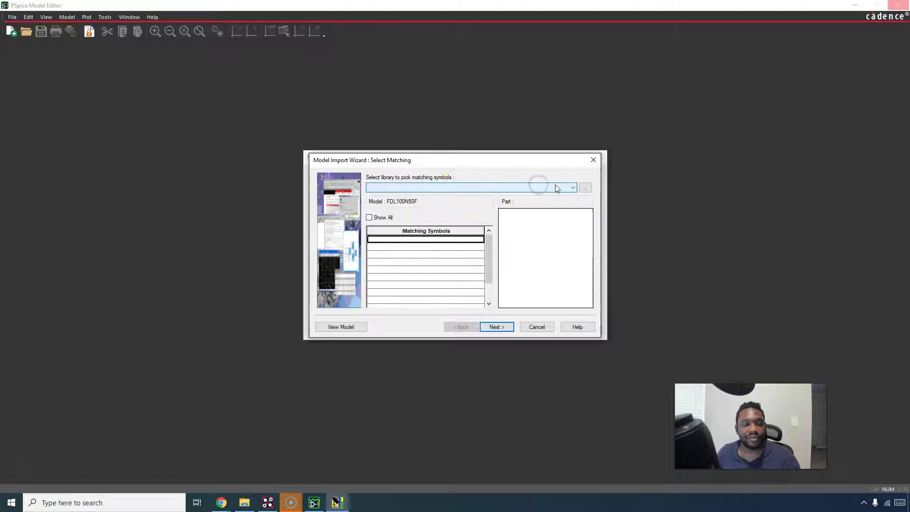
pyautogui.click(573, 188)
pyautogui.click(584, 189)
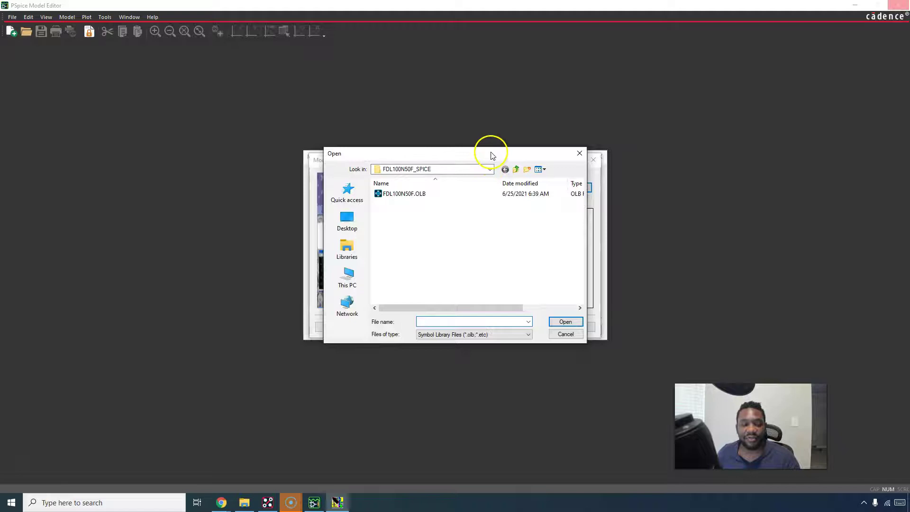
pyautogui.moveTo(490, 152); pyautogui.dragTo(909, 156)
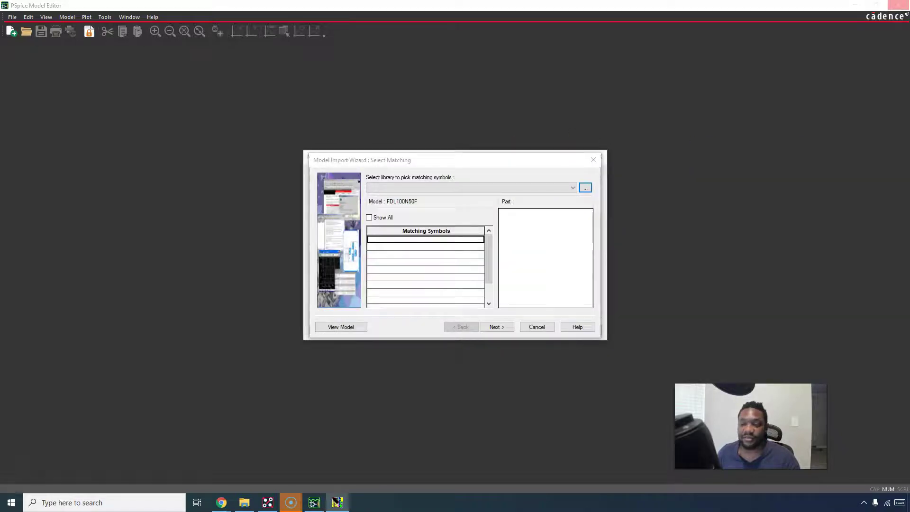
pyautogui.moveTo(909, 189); pyautogui.dragTo(611, 192)
# Step: Navigate to C:\Cadence\SPB_17.4\tools\capture\library
pyautogui.click(537, 315)
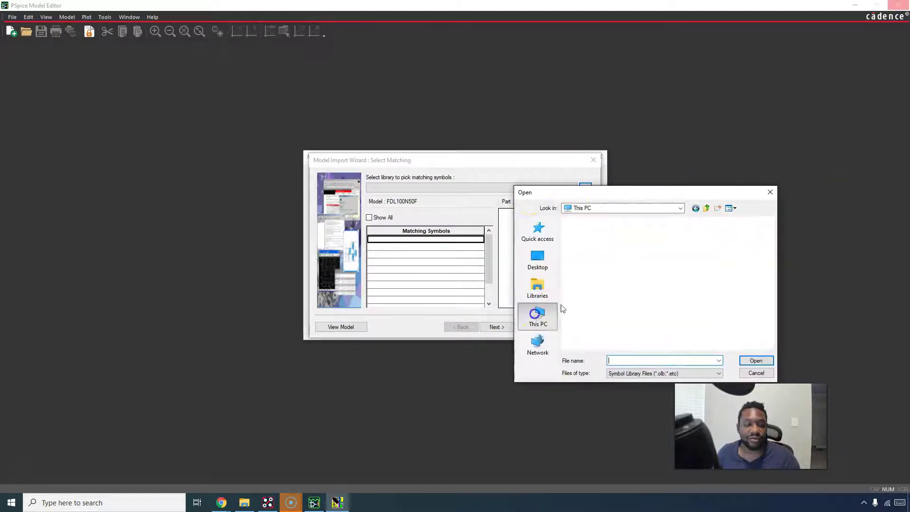
pyautogui.scroll(-2, 673, 266)
pyautogui.click(630, 317)
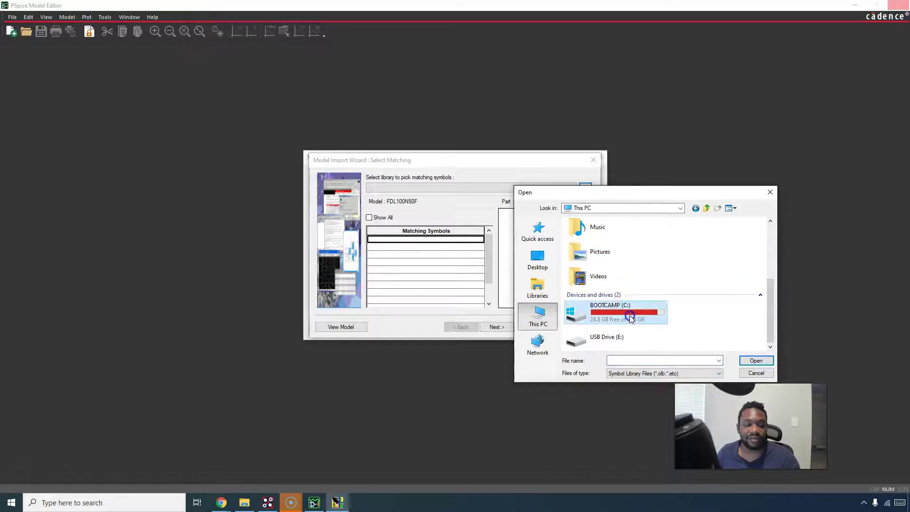
pyautogui.doubleClick(631, 318)
pyautogui.click(616, 287)
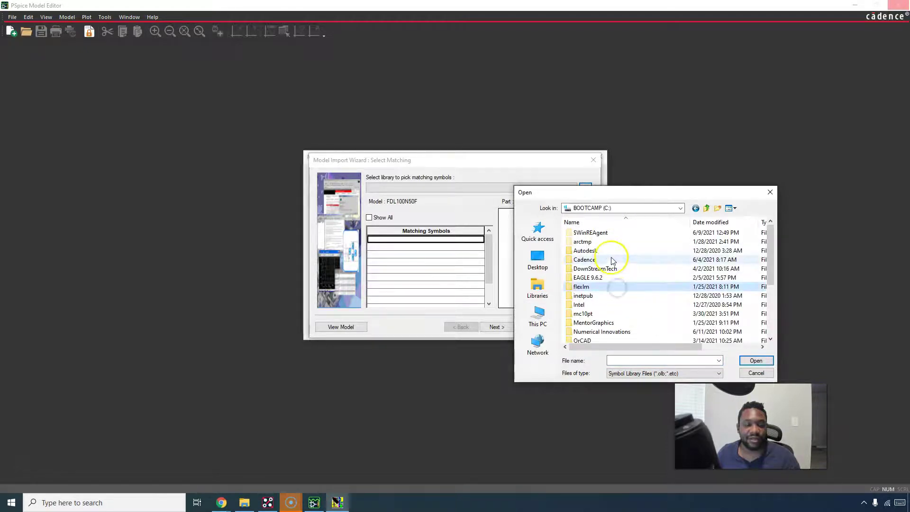
pyautogui.doubleClick(612, 260)
pyautogui.doubleClick(611, 286)
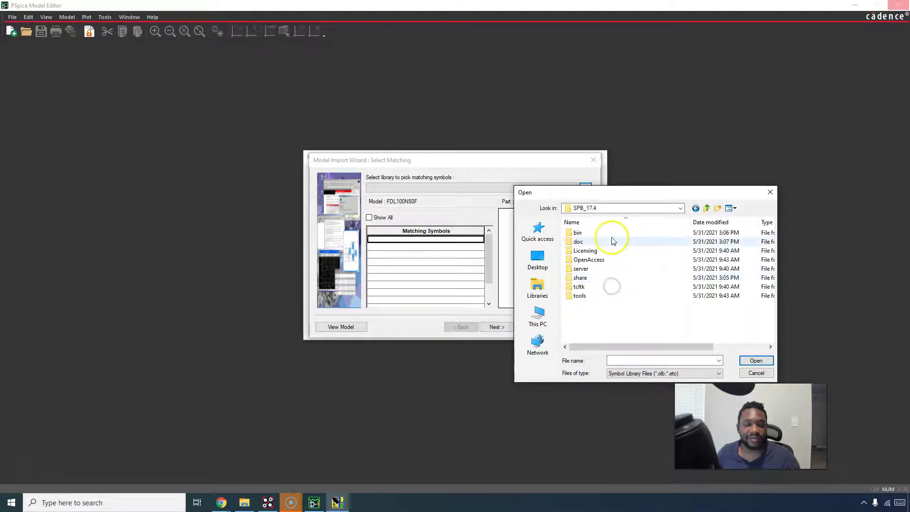
pyautogui.doubleClick(595, 277)
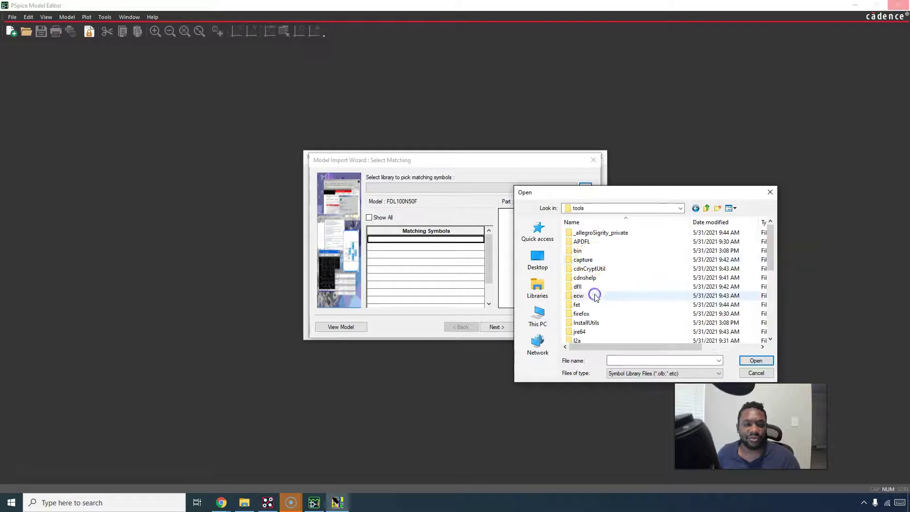
pyautogui.doubleClick(593, 264)
pyautogui.doubleClick(598, 242)
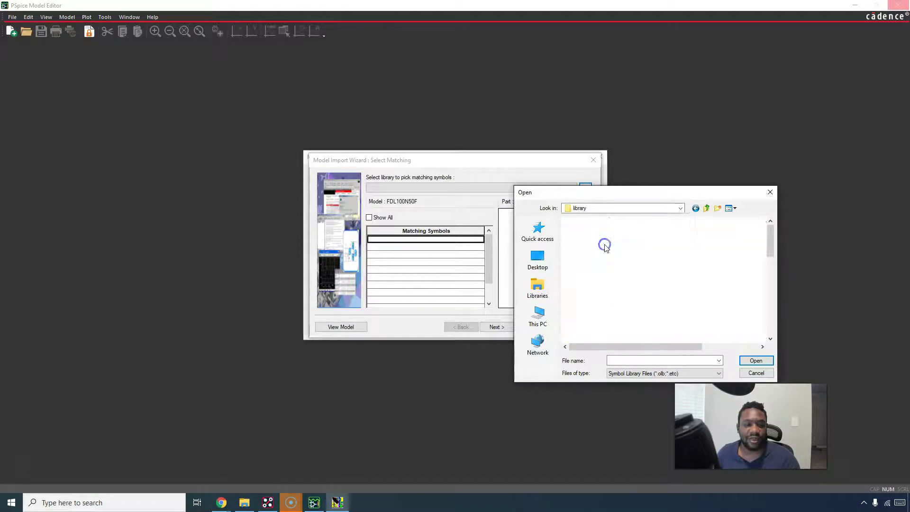
# Step: Load Transistor.olb as the matching symbol library
pyautogui.scroll(-8, 616, 294)
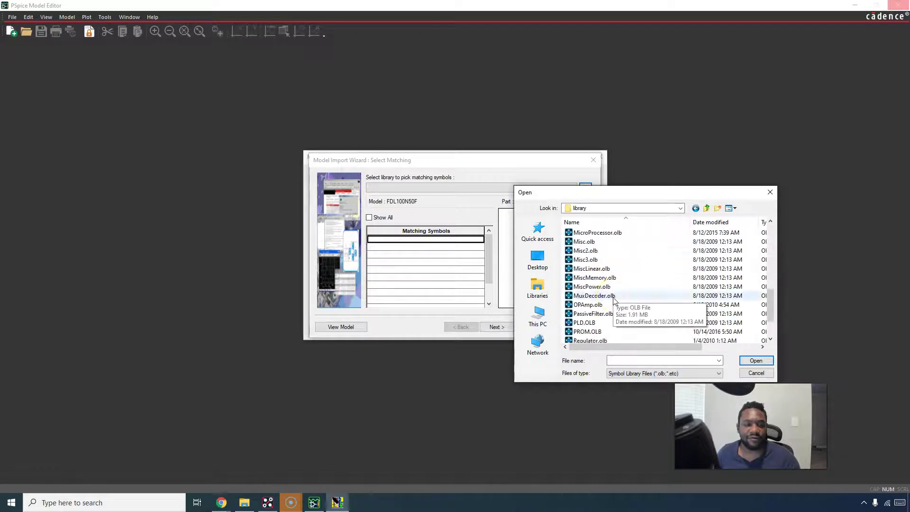
pyautogui.scroll(3, 616, 289)
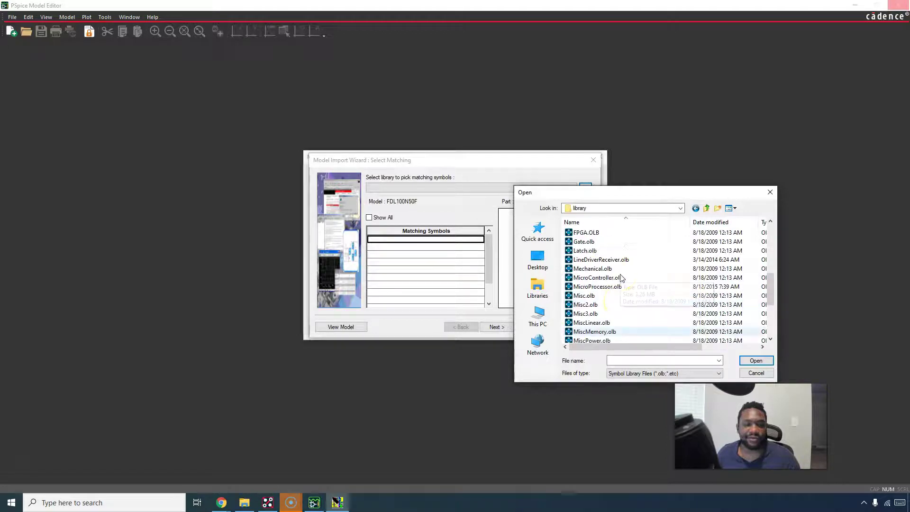
pyautogui.scroll(2, 621, 274)
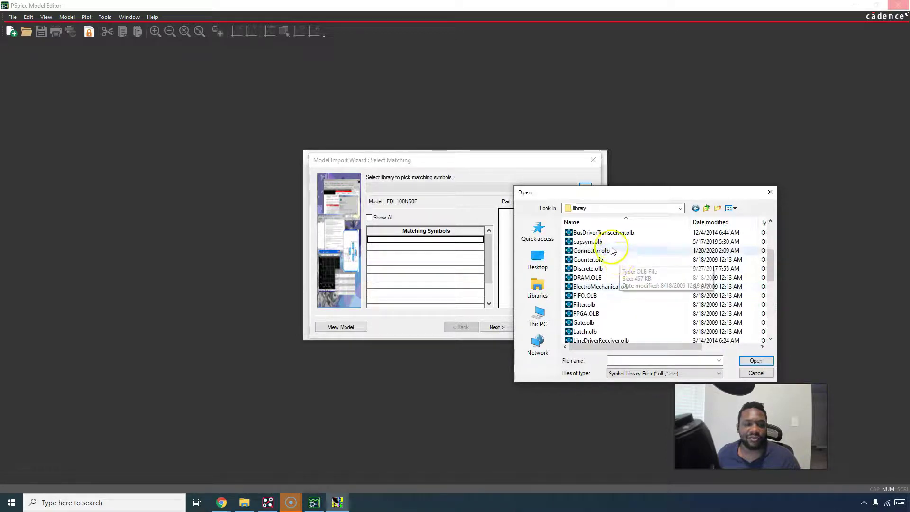
pyautogui.click(609, 268)
pyautogui.scroll(1, 626, 277)
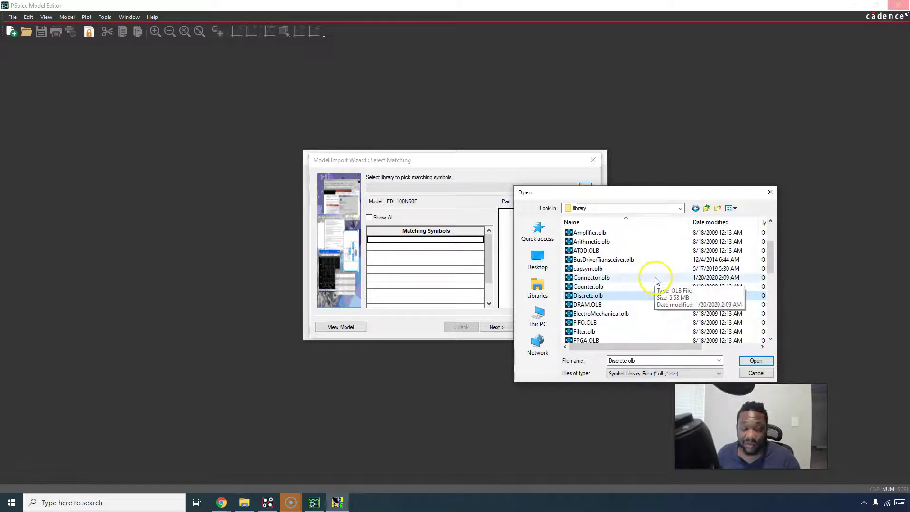
pyautogui.scroll(-7, 659, 292)
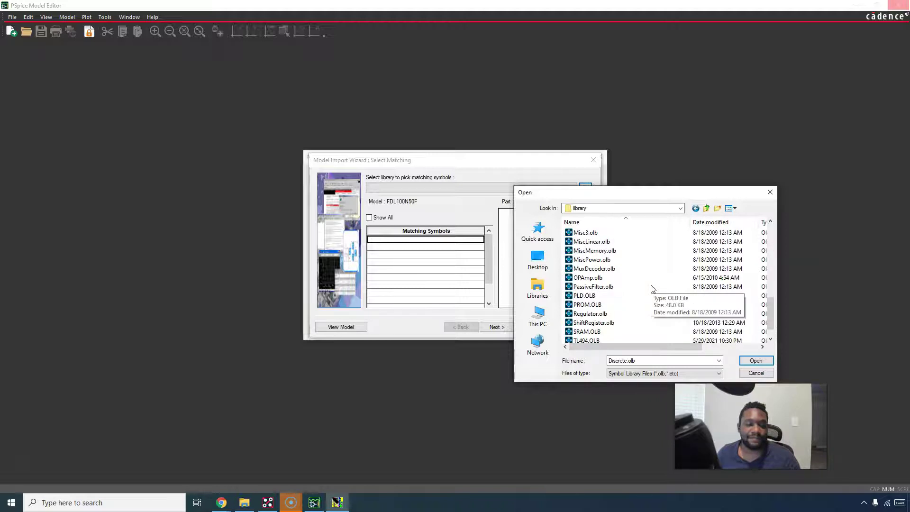
pyautogui.scroll(-1, 652, 288)
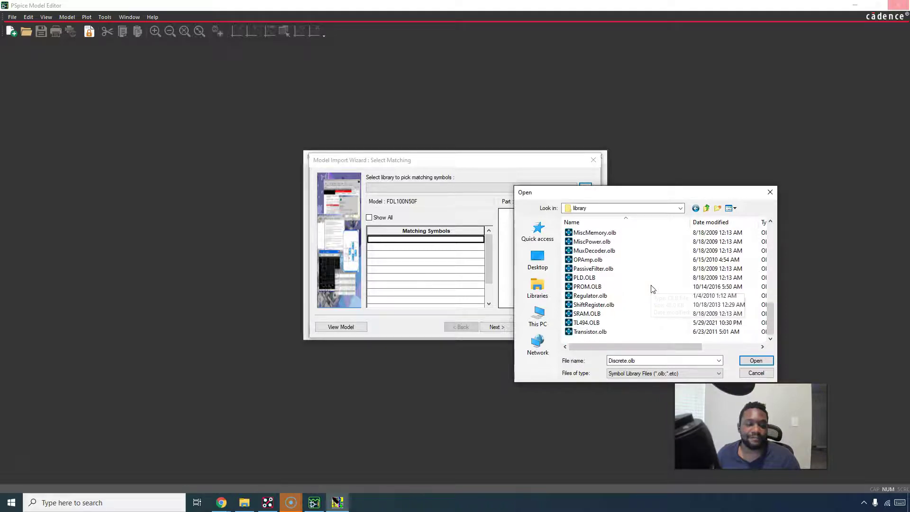
pyautogui.click(642, 296)
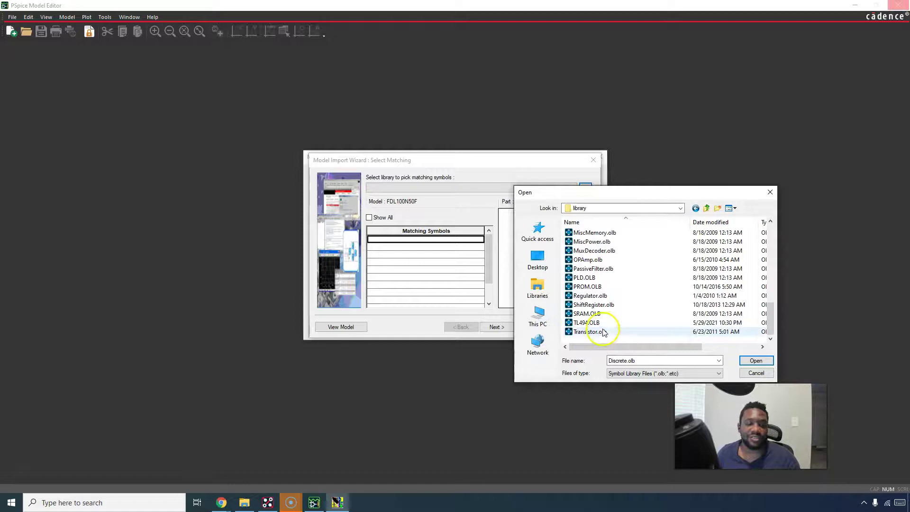
pyautogui.click(602, 332)
pyautogui.click(756, 361)
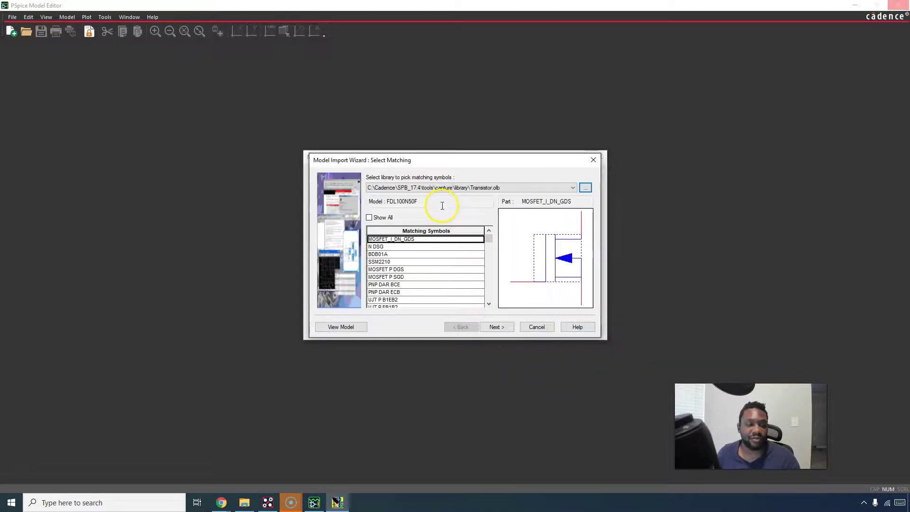
# Step: Compare candidate symbols (N DSG, BDB01A, SSM2210, BF244, MHQ918) and select NDC7003P/SOT
pyautogui.click(448, 247)
pyautogui.click(452, 254)
pyautogui.click(455, 261)
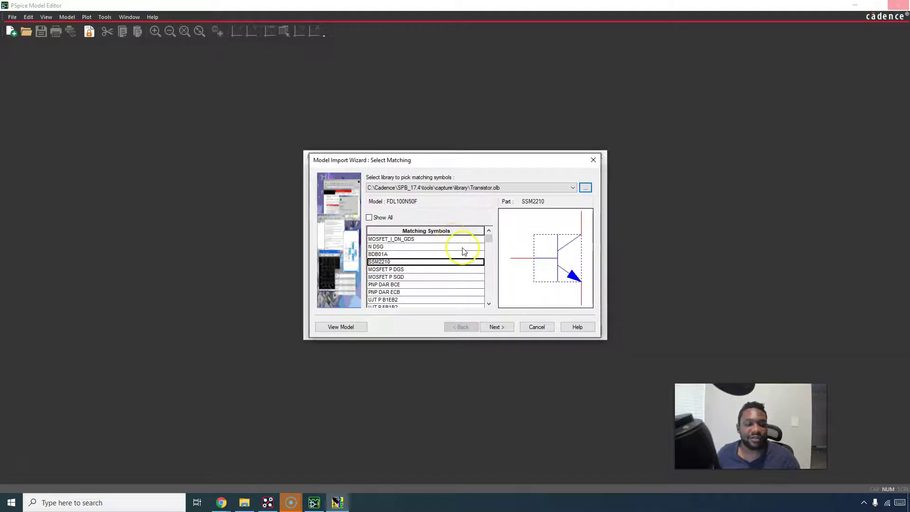
pyautogui.click(463, 246)
pyautogui.click(464, 240)
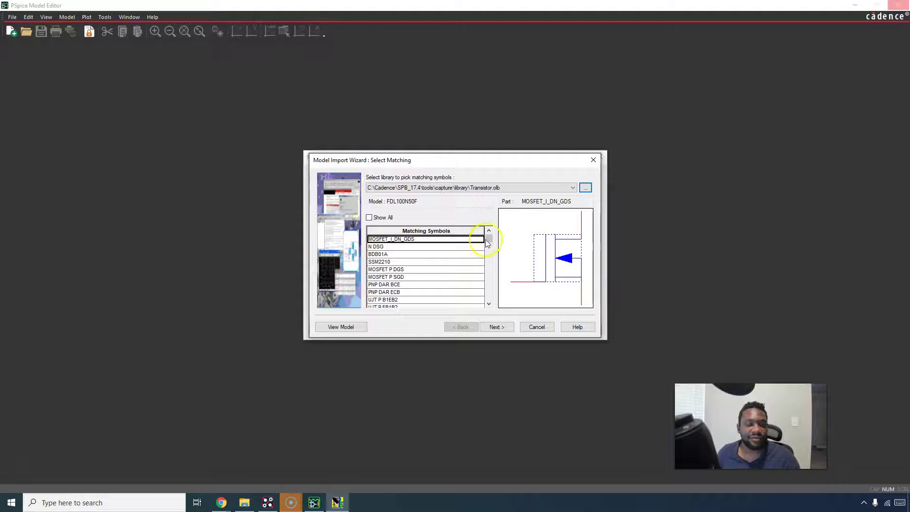
pyautogui.moveTo(489, 238); pyautogui.dragTo(489, 278)
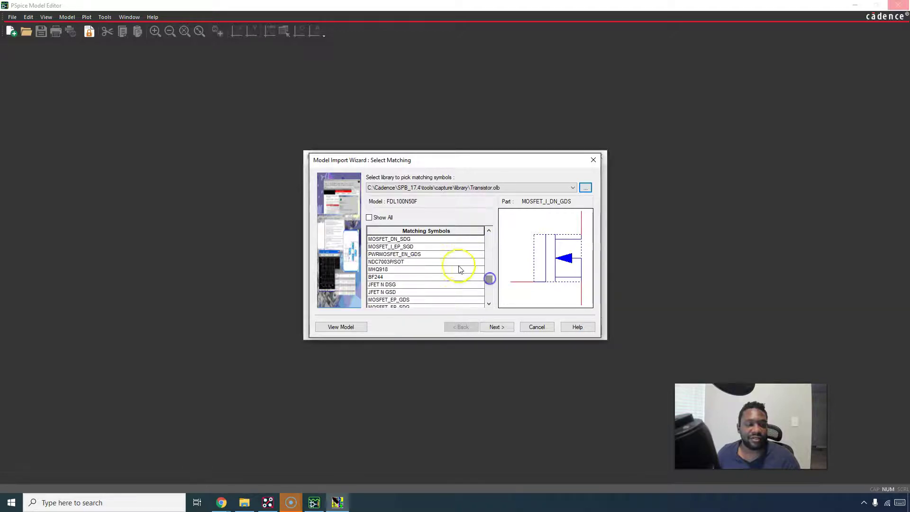
pyautogui.click(455, 262)
pyautogui.click(455, 277)
pyautogui.click(459, 269)
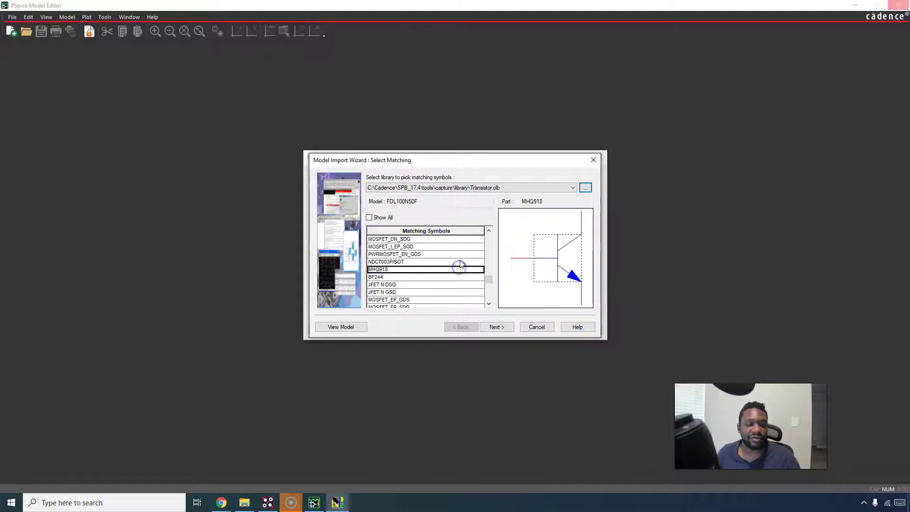
pyautogui.click(460, 261)
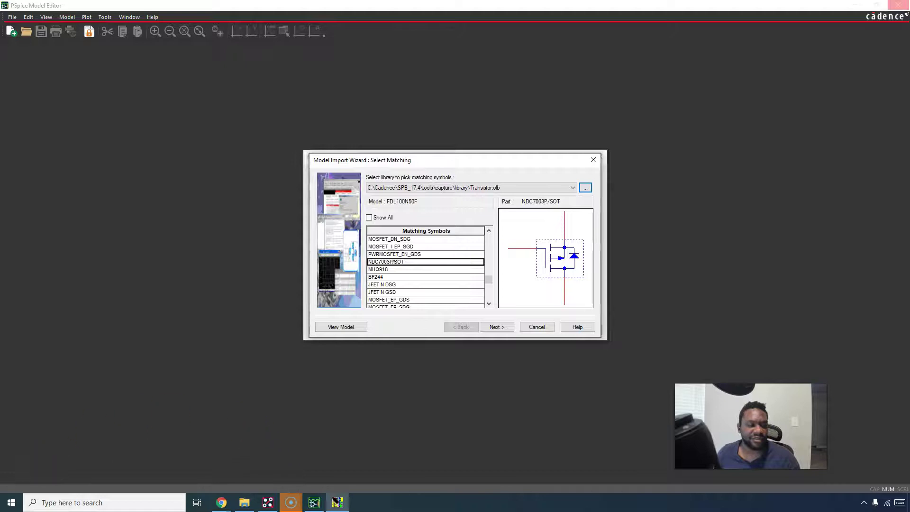
# Step: Zoom into the FDL100N50F datasheet to check its D, G, S pinout
pyautogui.hotkey('alt', 'Tab')
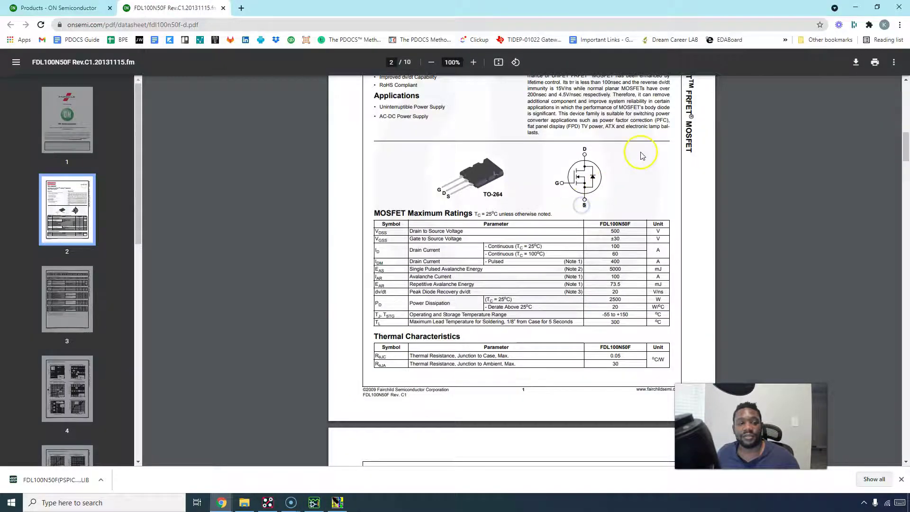
pyautogui.scroll(2, 638, 190)
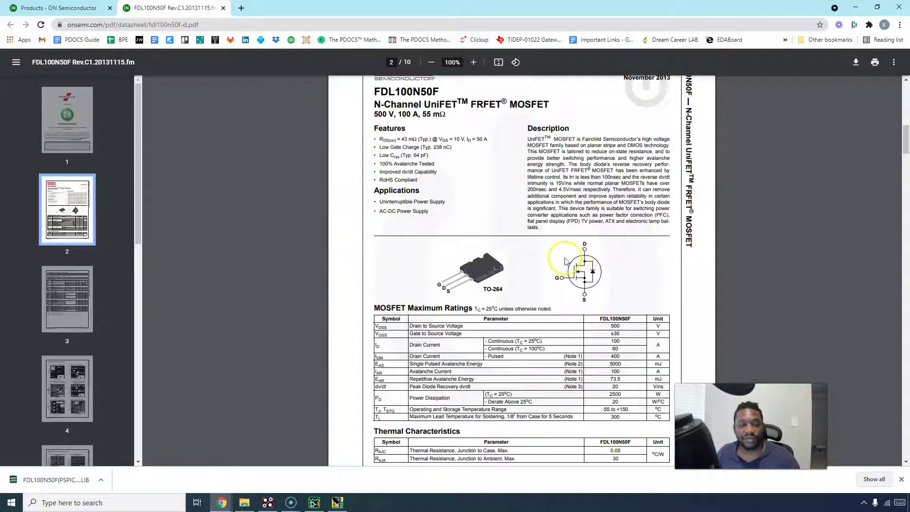
pyautogui.click(473, 62)
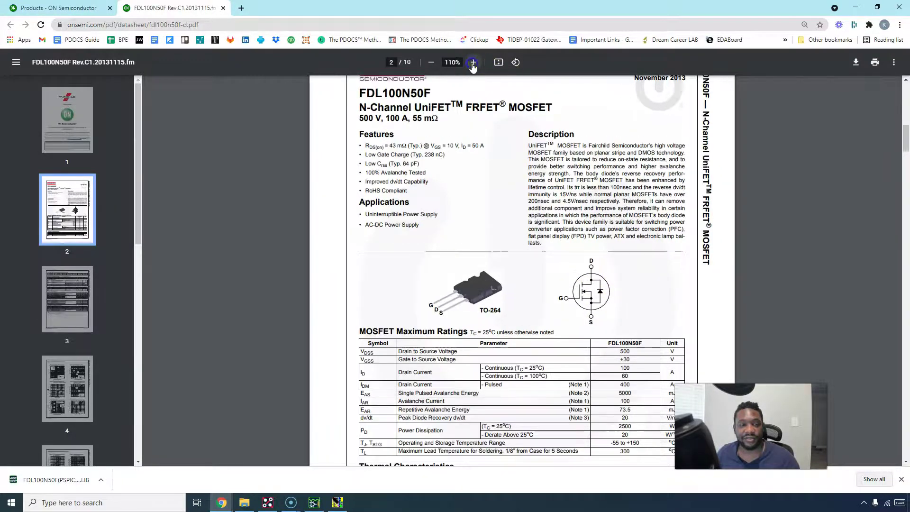
pyautogui.click(473, 62)
pyautogui.click(473, 62)
pyautogui.click(473, 62)
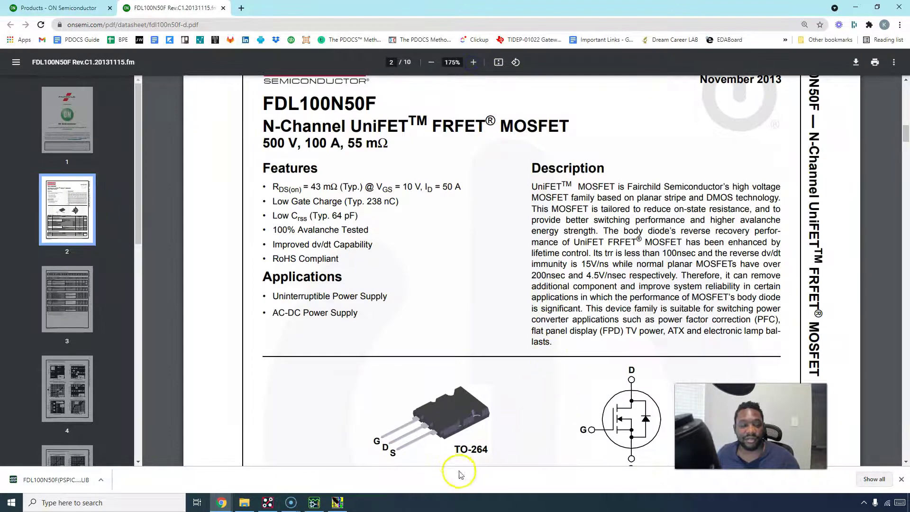
pyautogui.scroll(-3, 600, 362)
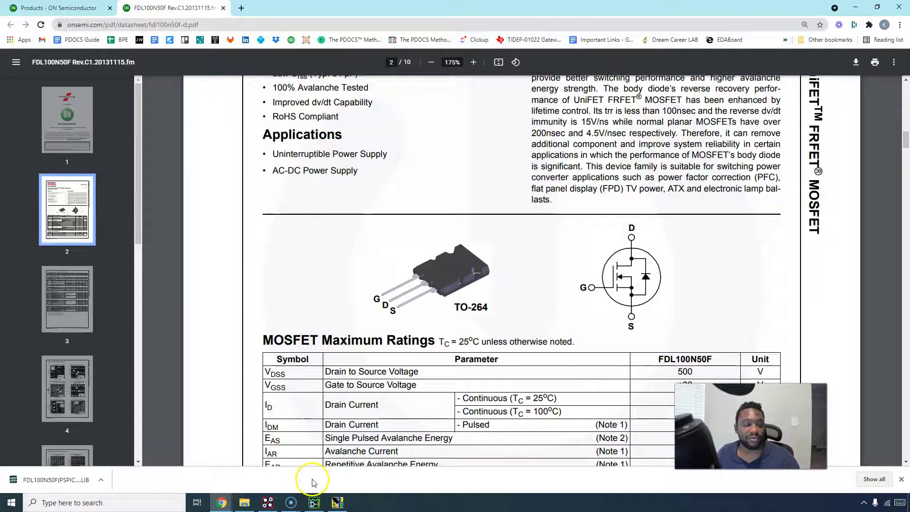
pyautogui.click(337, 502)
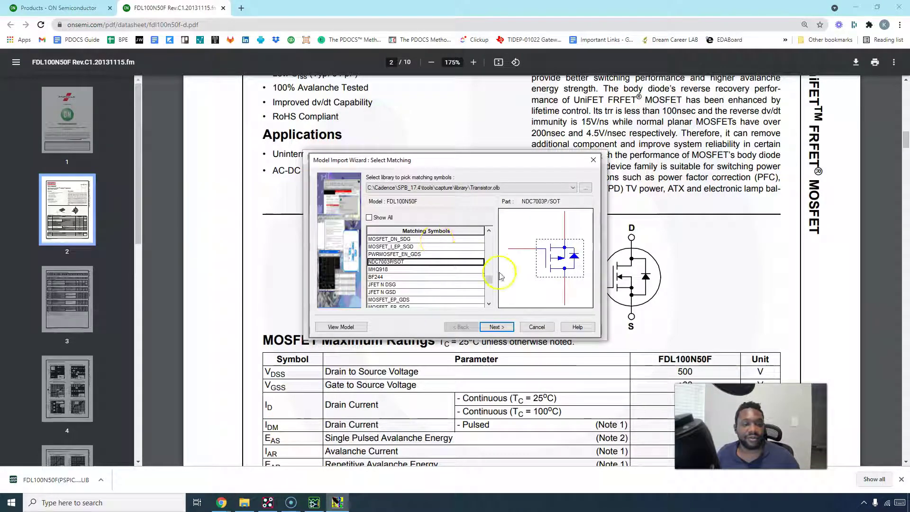
# Step: Accept NDC7003P/SOT and map FDL100N50F model terminal 2 to the D pin
pyautogui.click(493, 326)
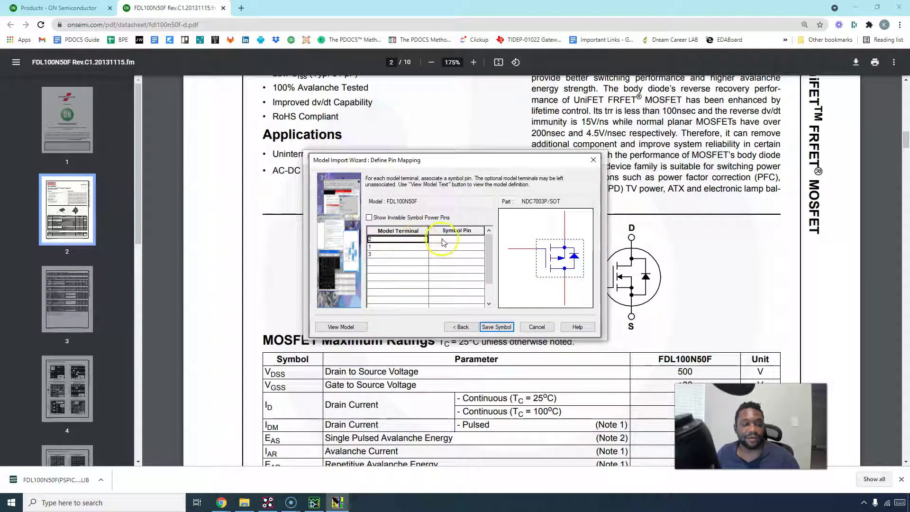
pyautogui.click(441, 242)
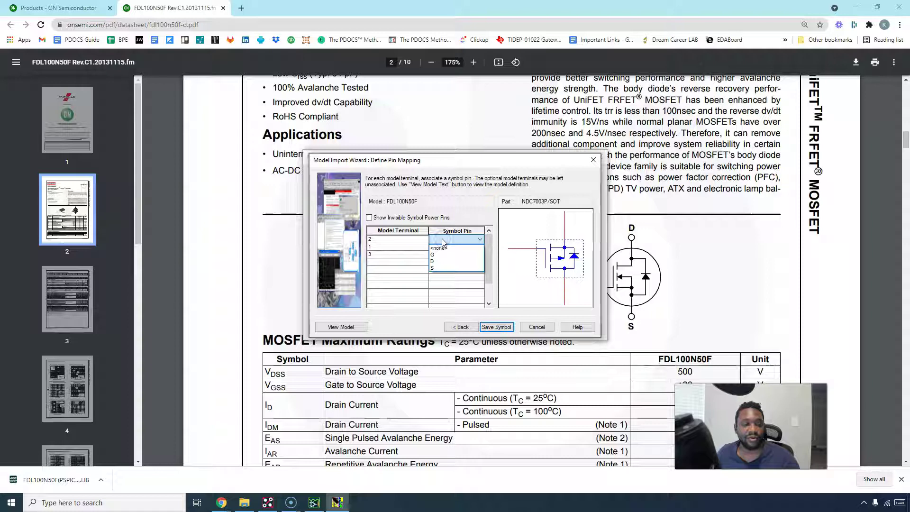
pyautogui.click(442, 241)
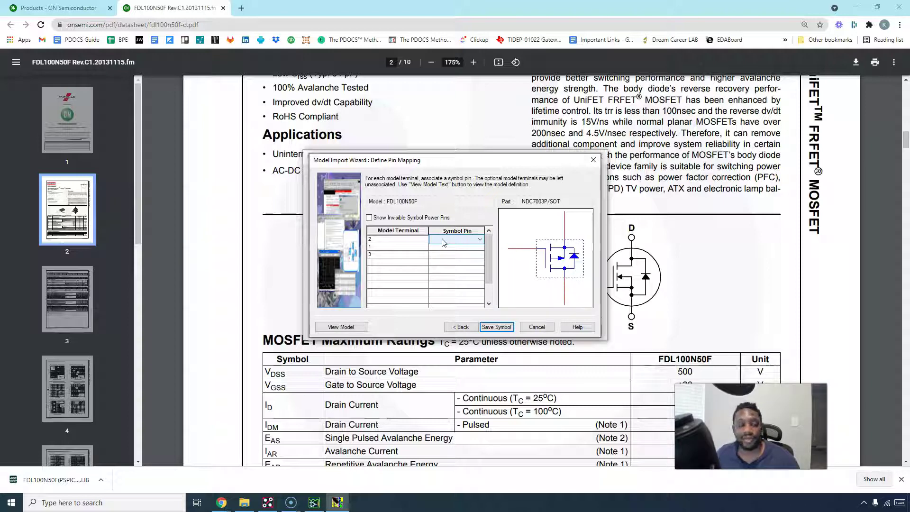
pyautogui.click(463, 165)
pyautogui.moveTo(465, 162); pyautogui.dragTo(437, 165)
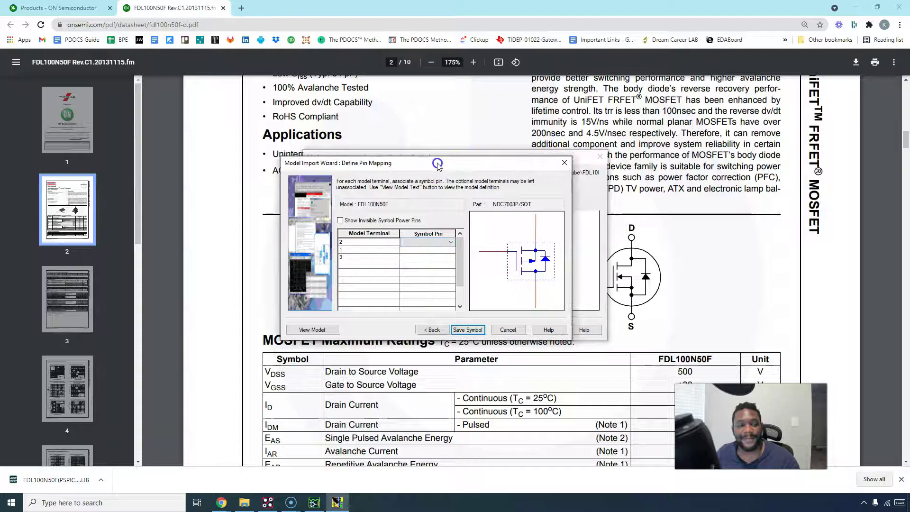
pyautogui.click(419, 246)
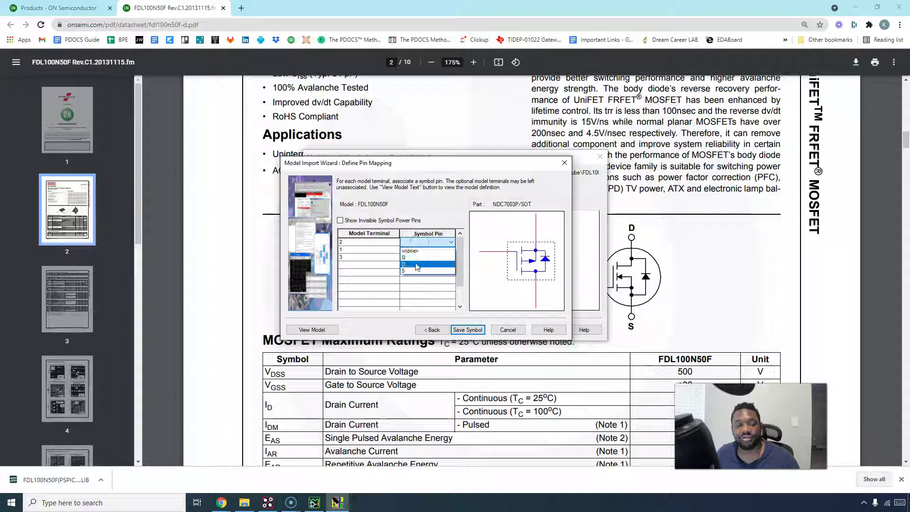
pyautogui.click(416, 264)
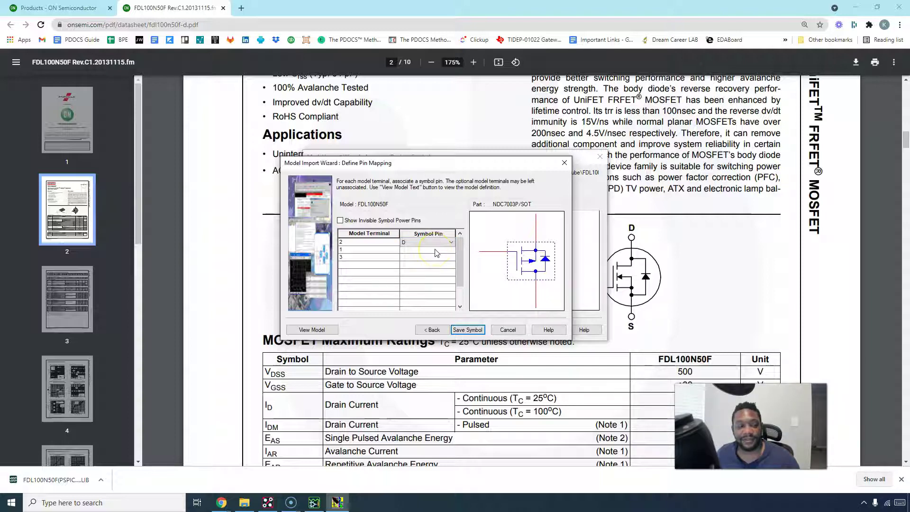
pyautogui.click(314, 507)
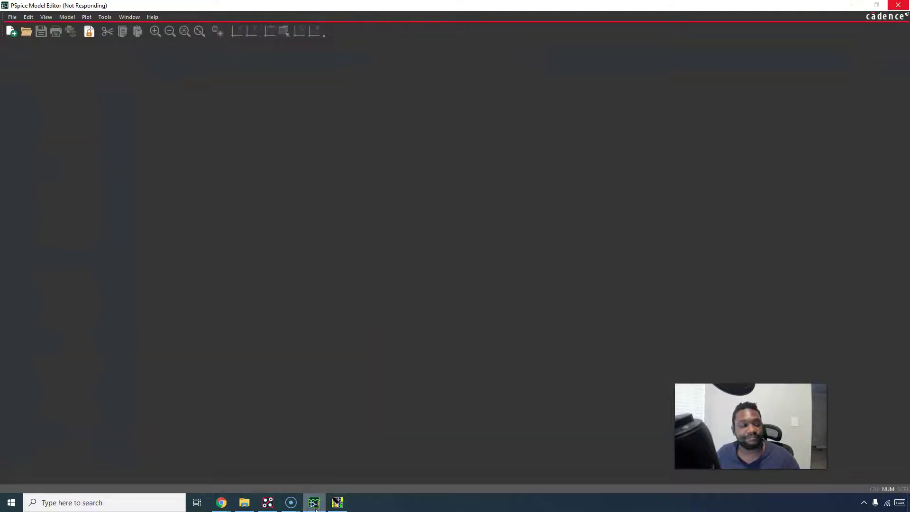
pyautogui.click(343, 506)
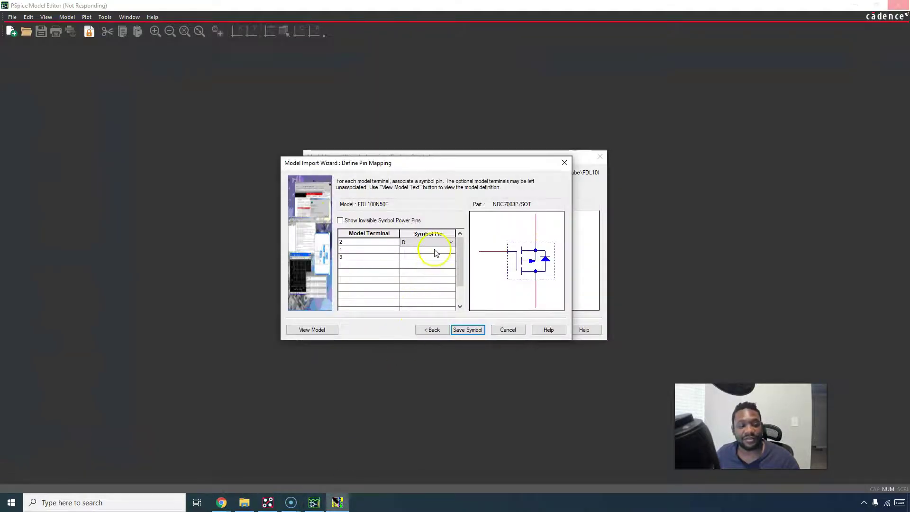
# Step: Review the FDL100N50F model text: gate on node 1, drain 2, source 3
pyautogui.click(312, 331)
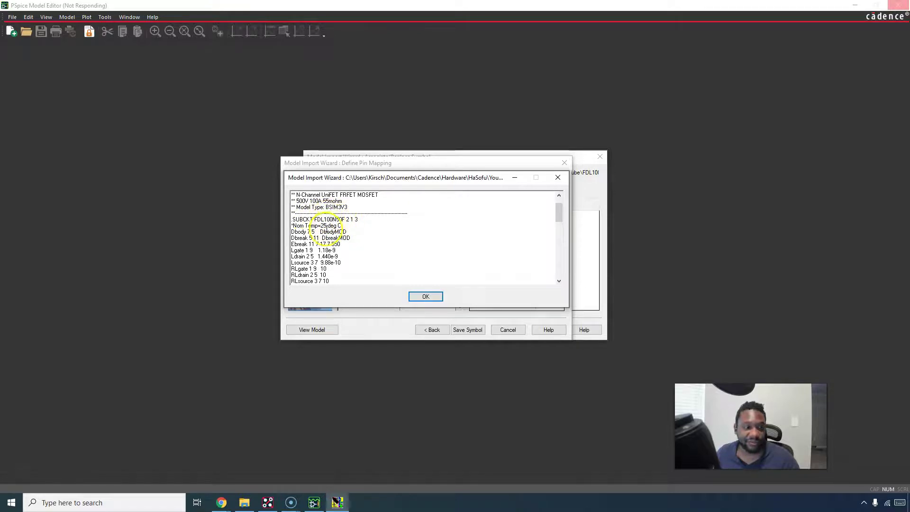
pyautogui.scroll(-1, 325, 231)
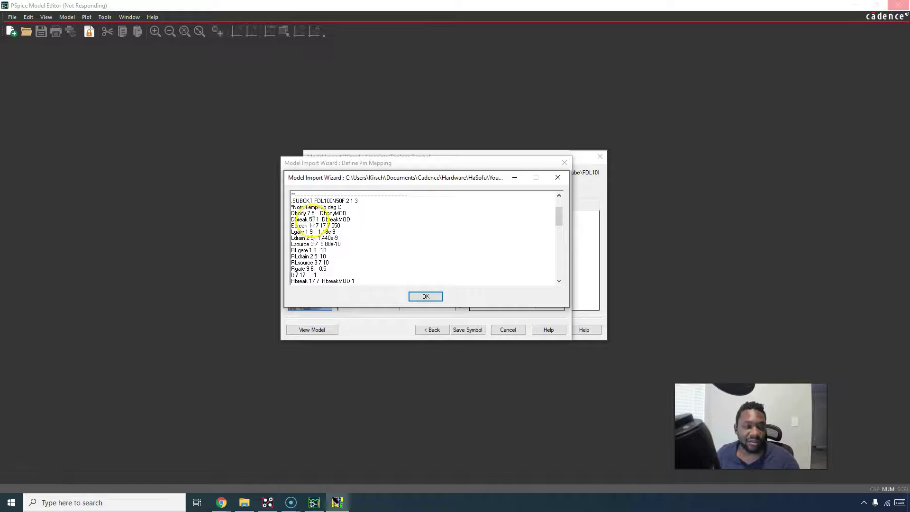
pyautogui.scroll(-3, 316, 233)
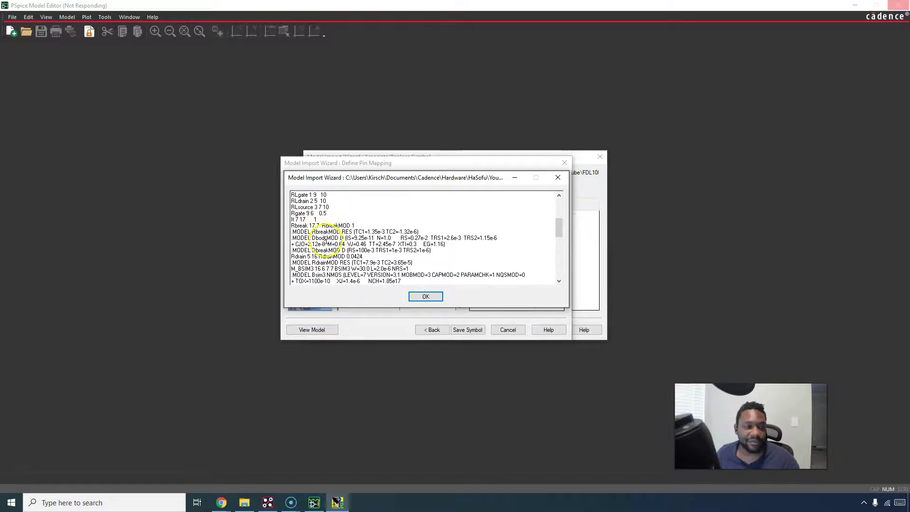
pyautogui.scroll(2, 332, 237)
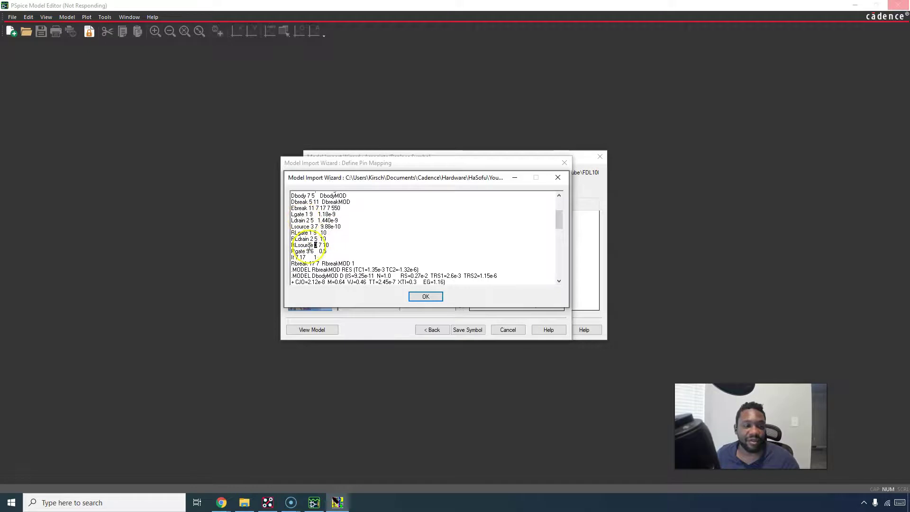
# Step: Map model terminal 1 to pin G and terminal 3 to pin S, then save the FDL100N50F symbol
pyautogui.click(426, 296)
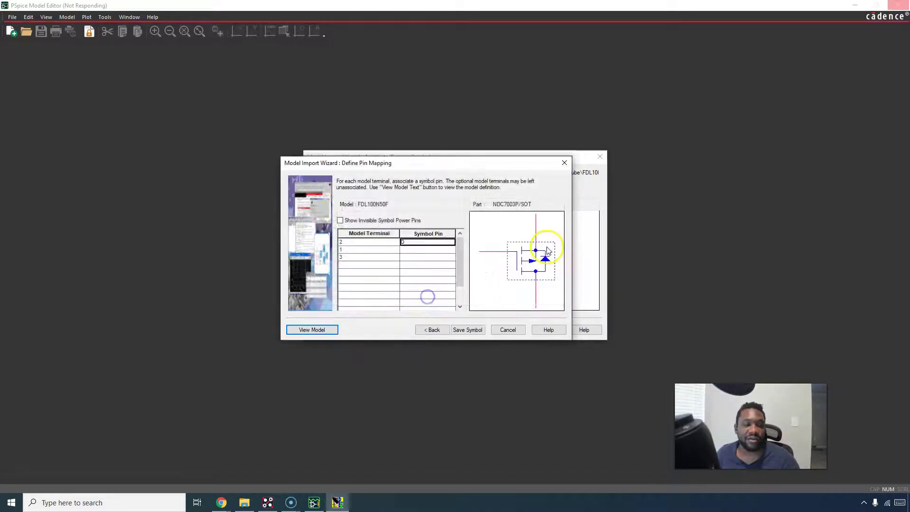
pyautogui.click(421, 250)
pyautogui.click(419, 249)
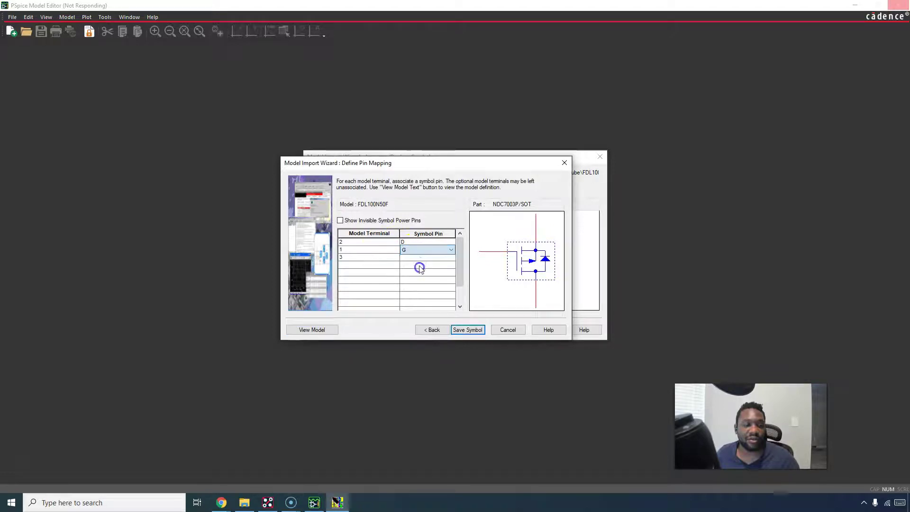
pyautogui.click(423, 256)
pyautogui.click(425, 257)
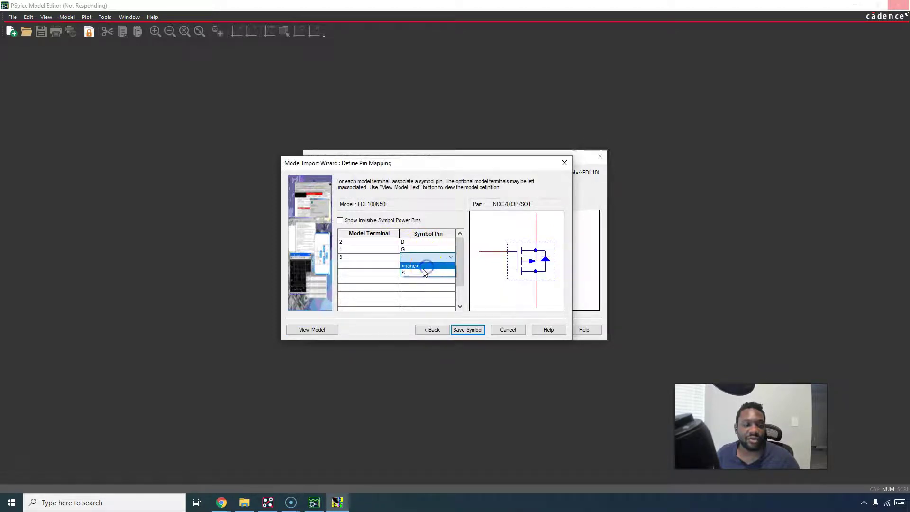
pyautogui.click(425, 272)
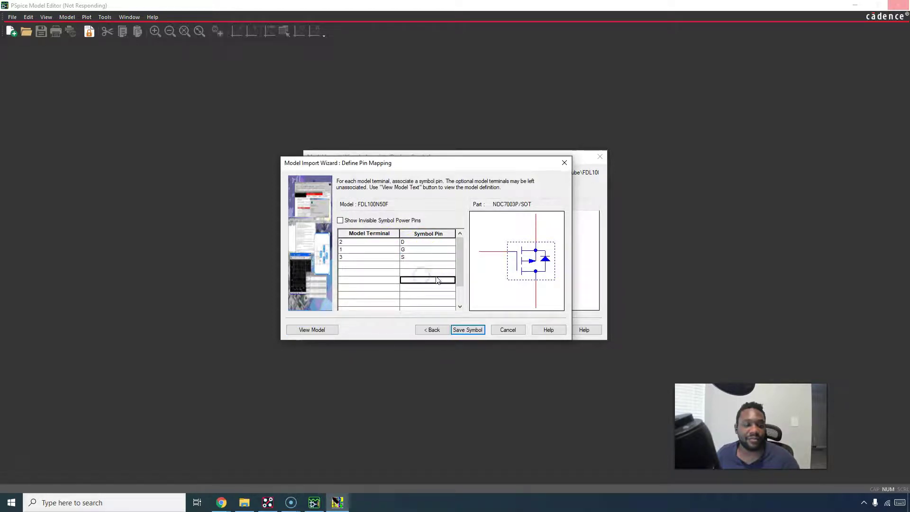
pyautogui.click(468, 330)
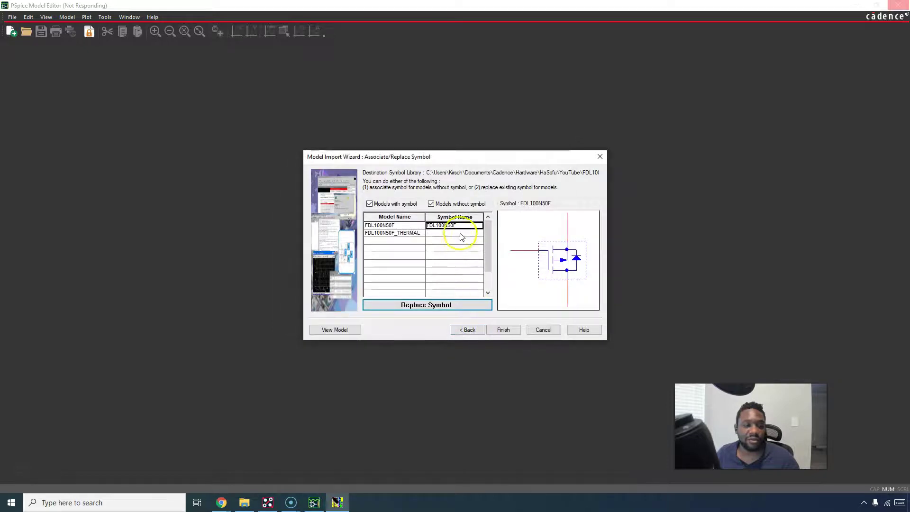
pyautogui.click(460, 234)
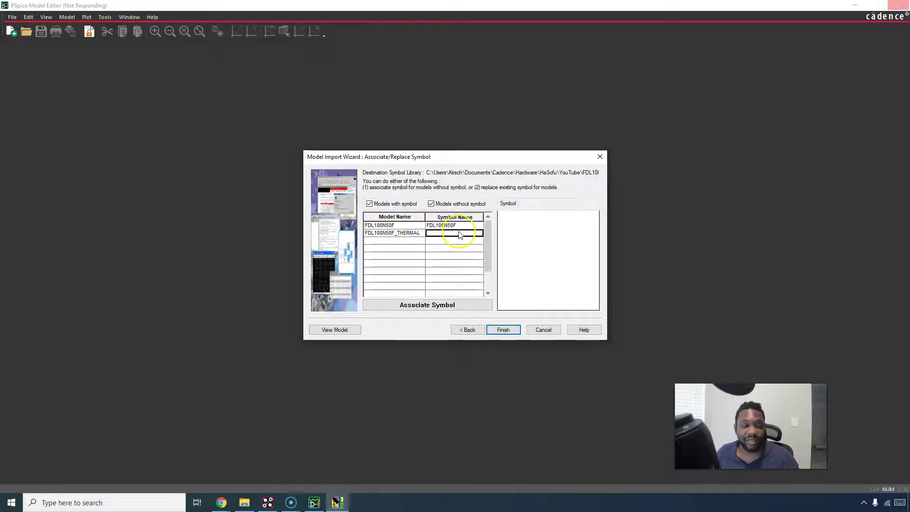
pyautogui.click(346, 329)
pyautogui.click(380, 231)
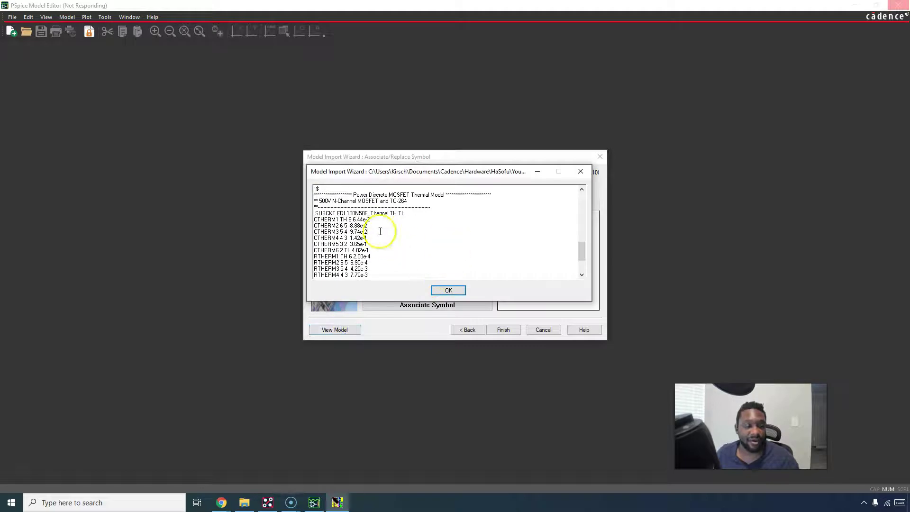
pyautogui.scroll(-3, 380, 233)
pyautogui.scroll(-1, 384, 233)
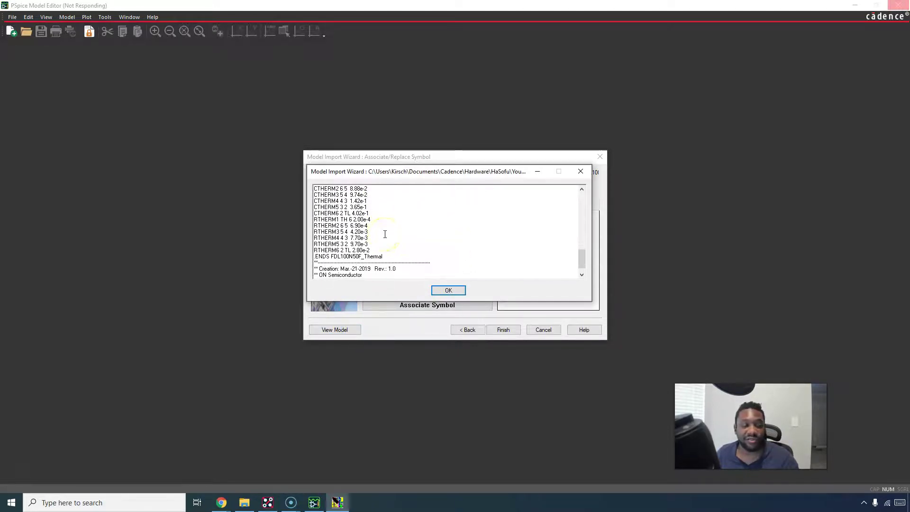
pyautogui.scroll(-1, 385, 234)
pyautogui.scroll(3, 385, 233)
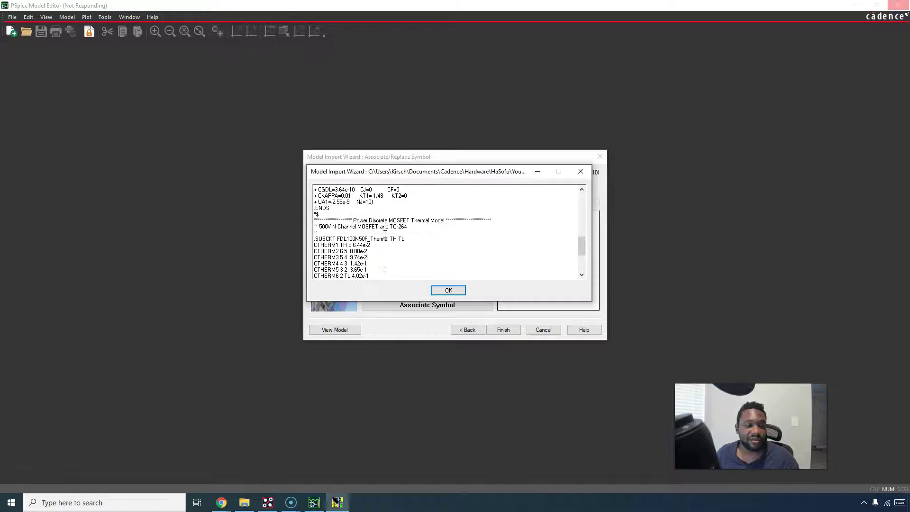
pyautogui.scroll(-1, 385, 234)
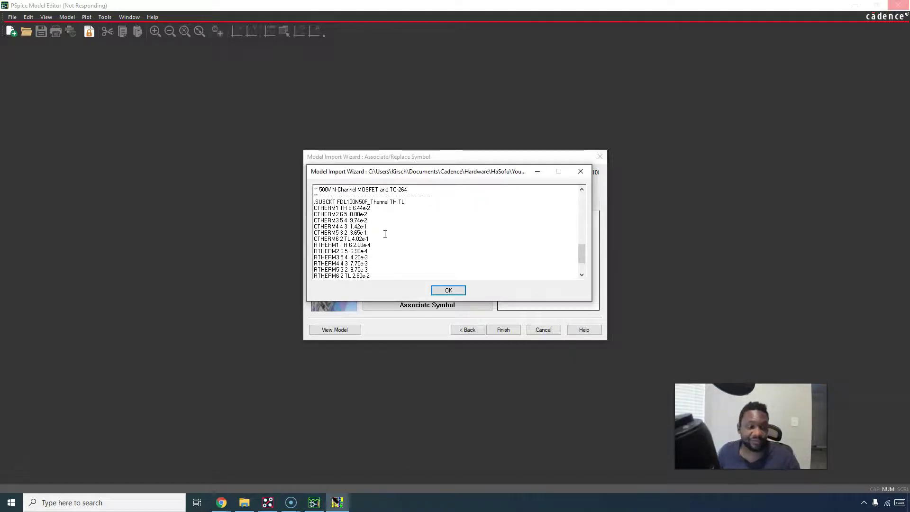
pyautogui.click(385, 234)
pyautogui.scroll(-1, 383, 233)
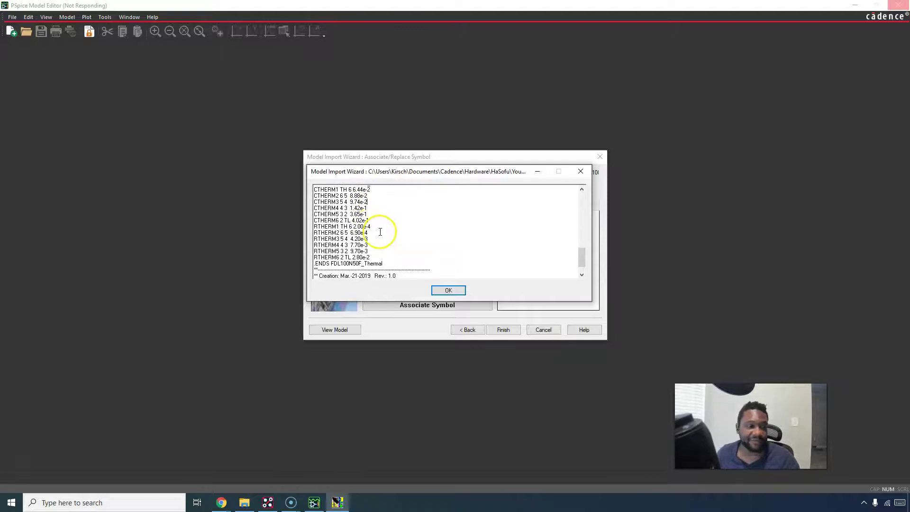
pyautogui.scroll(1, 386, 231)
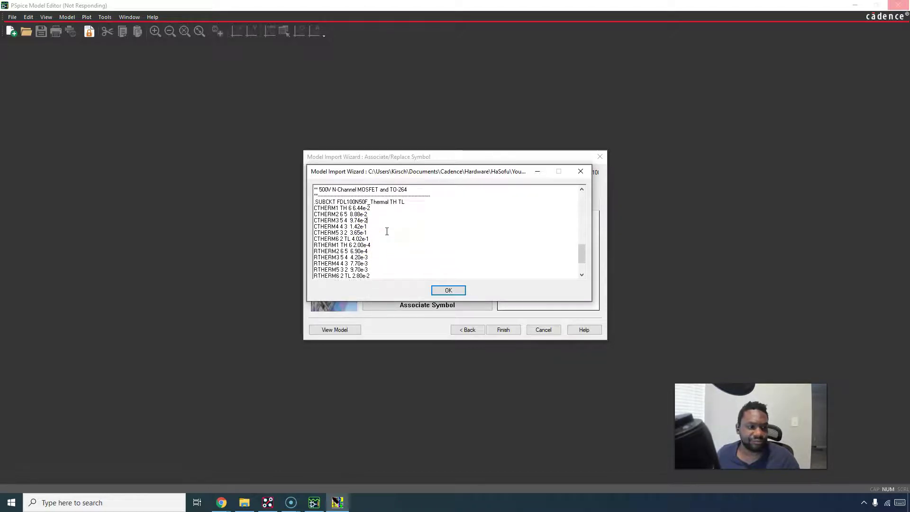
pyautogui.click(386, 220)
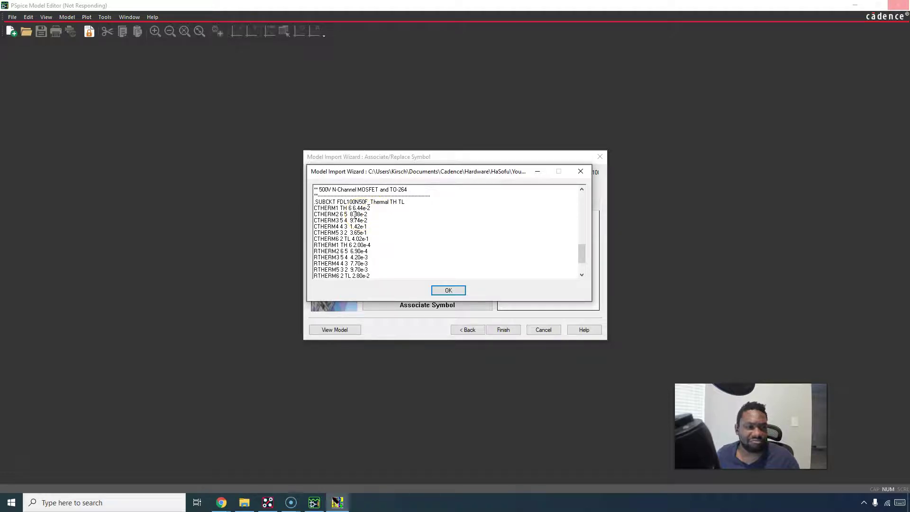
pyautogui.scroll(-1, 355, 216)
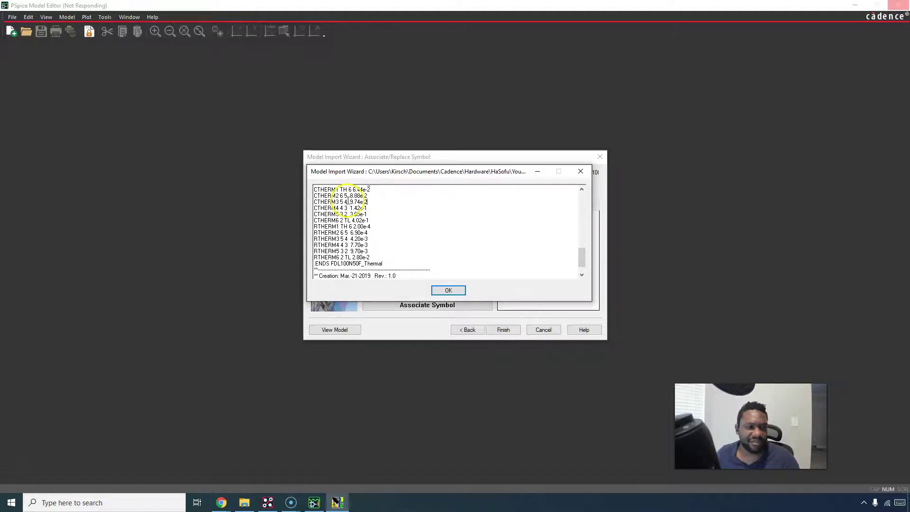
pyautogui.scroll(-1, 366, 245)
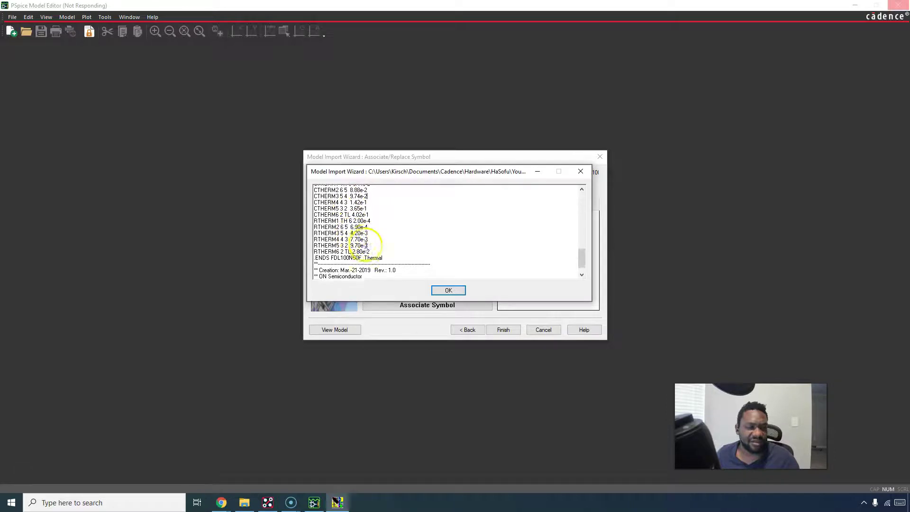
pyautogui.click(456, 292)
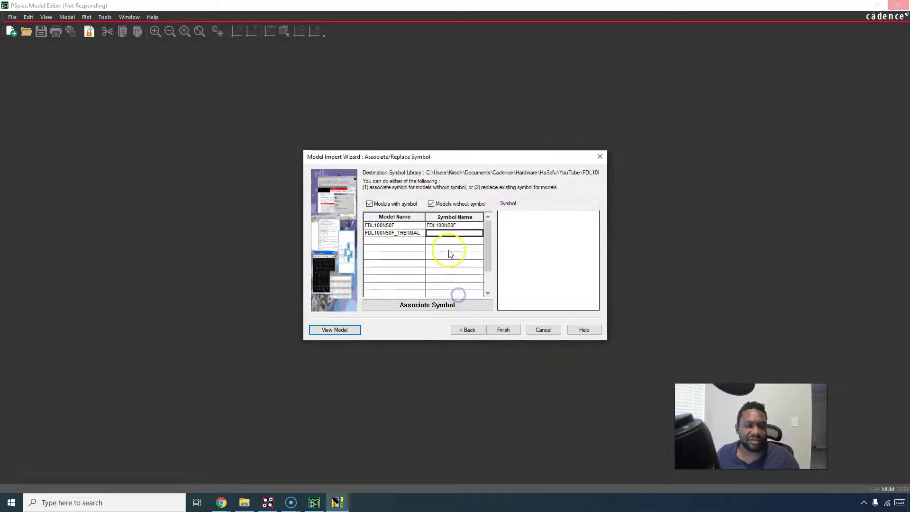
# Step: Finish the import with default symbols attached, dismiss the 0-error log, and close PSpice Model Editor
pyautogui.click(506, 330)
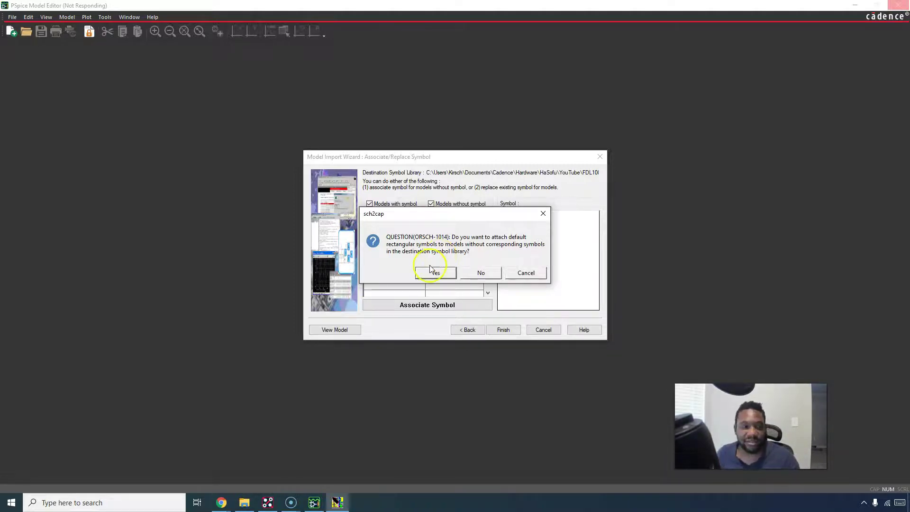
pyautogui.click(429, 273)
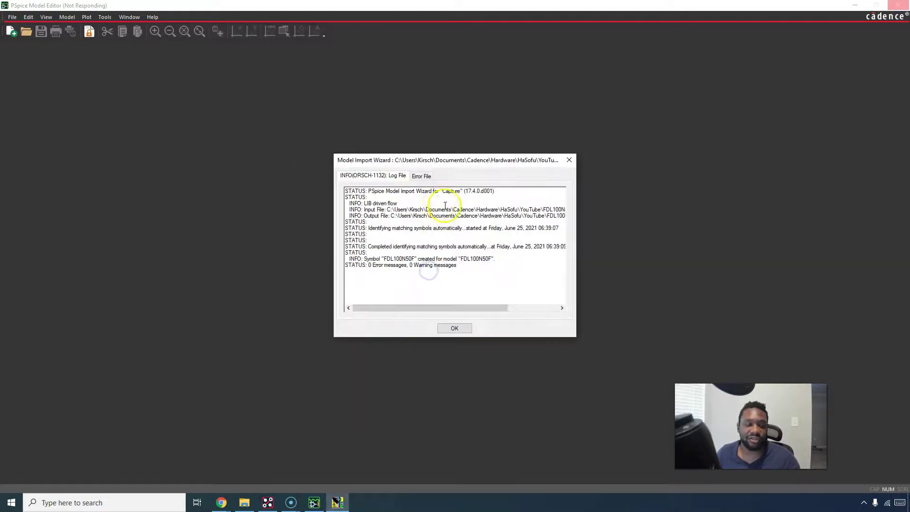
pyautogui.click(454, 328)
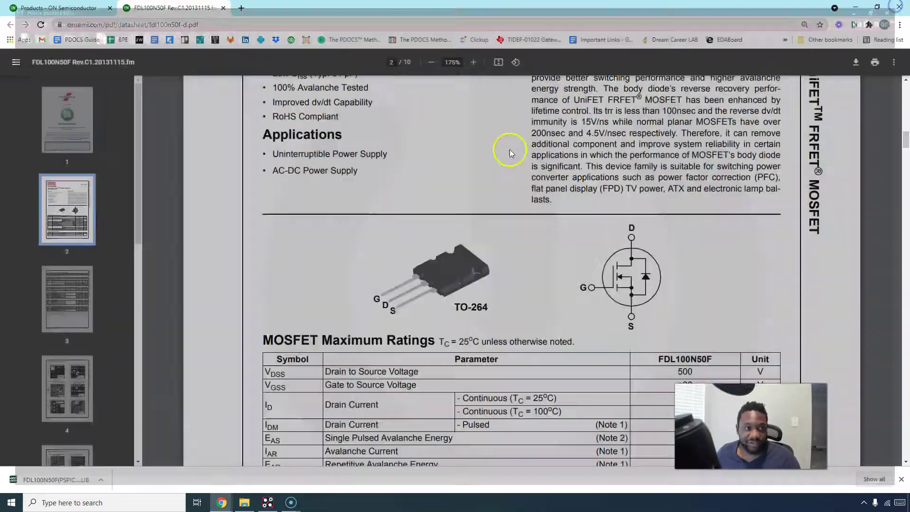
pyautogui.click(901, 5)
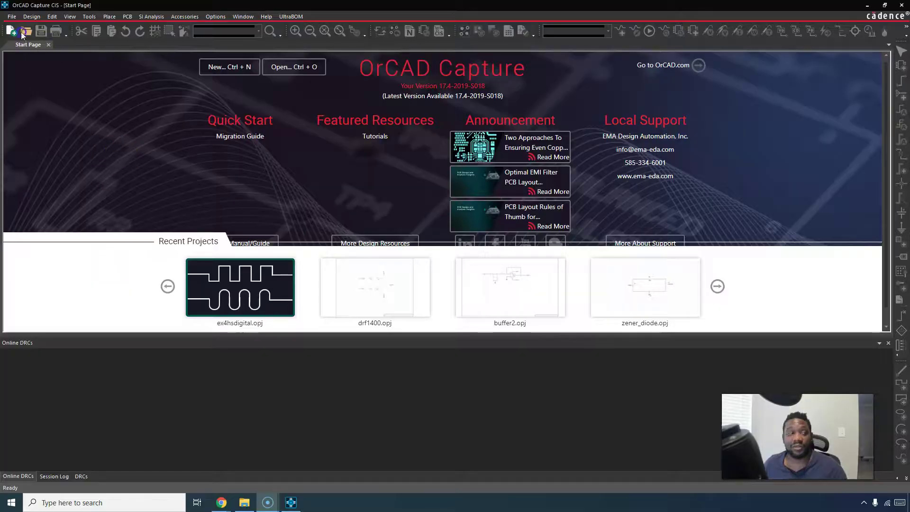
# Step: Start opening a library through File > Open > Library
pyautogui.click(12, 17)
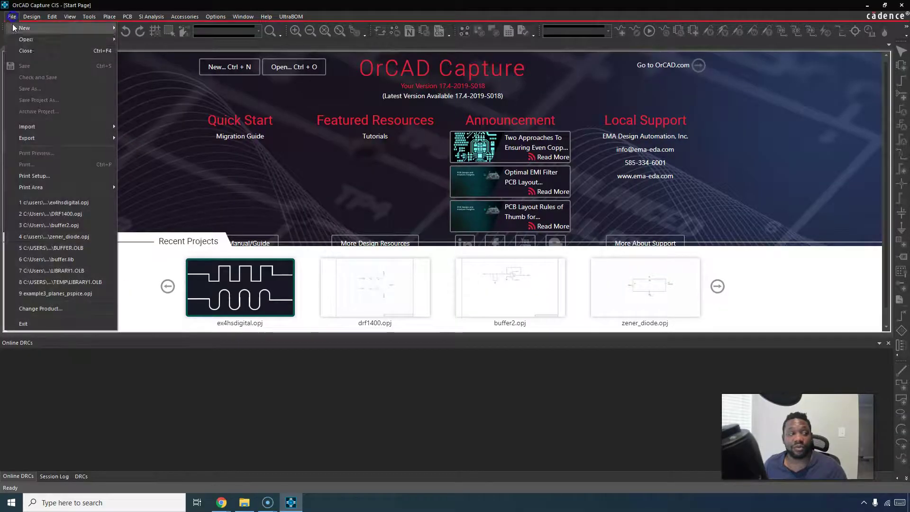
pyautogui.moveTo(35, 36)
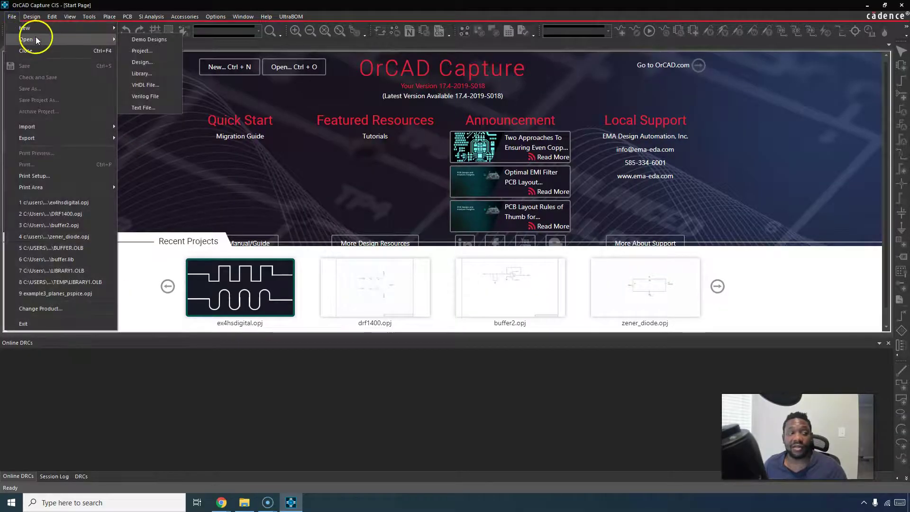
pyautogui.click(144, 41)
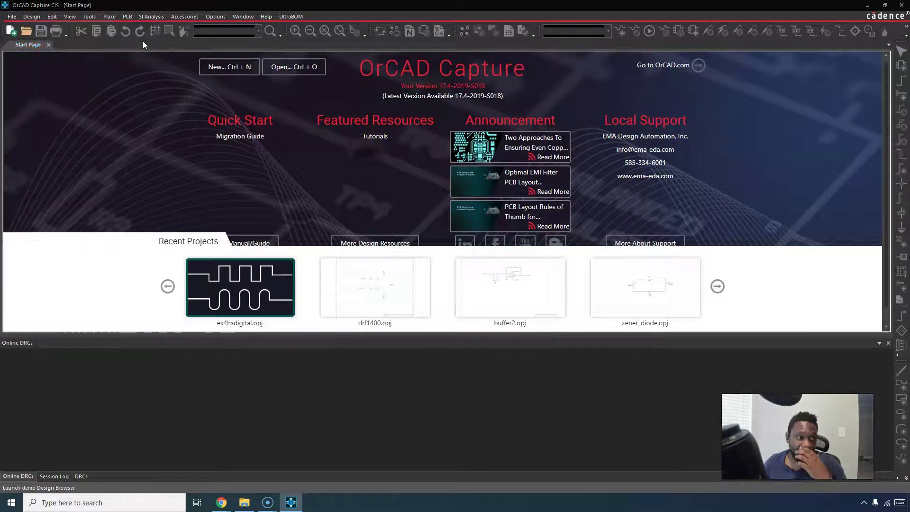
pyautogui.click(12, 17)
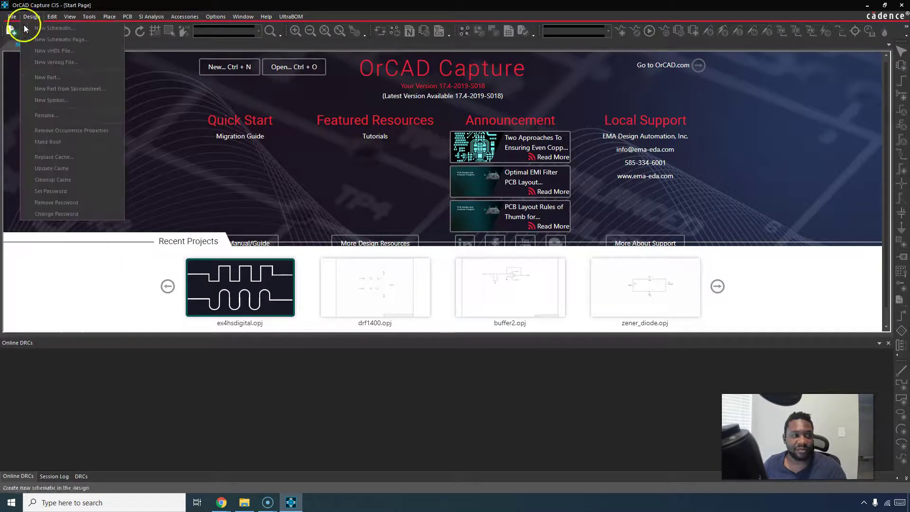
pyautogui.click(47, 38)
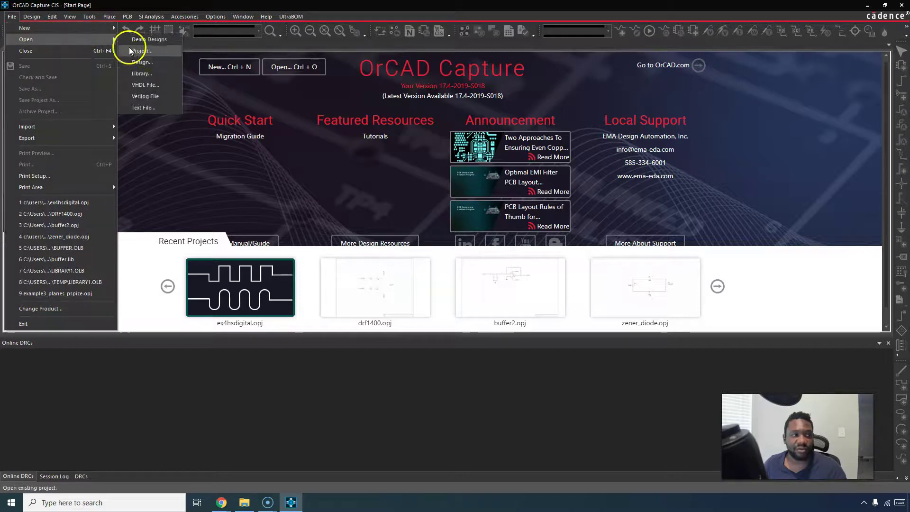
pyautogui.click(145, 74)
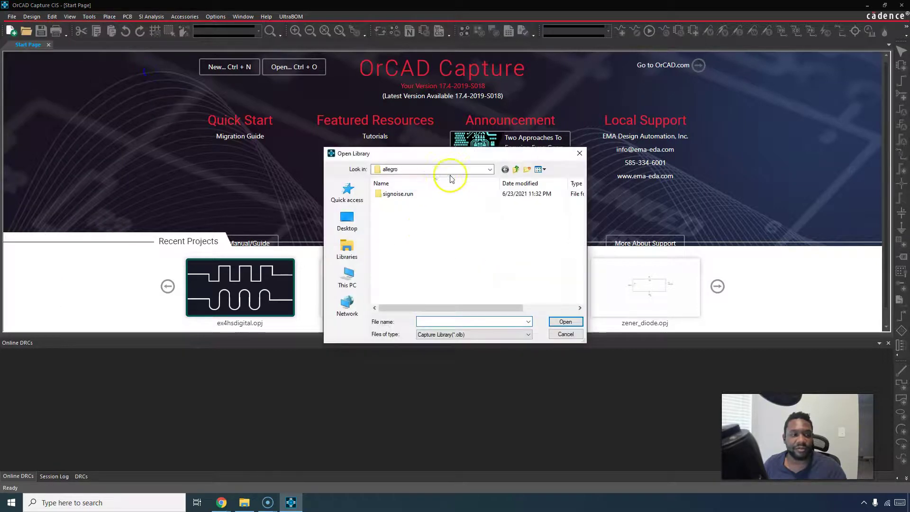
# Step: Open FDL100N50F.OLB from the FDL100N50F_SPICE folder and widen the project tree
pyautogui.moveTo(474, 153); pyautogui.dragTo(909, 181)
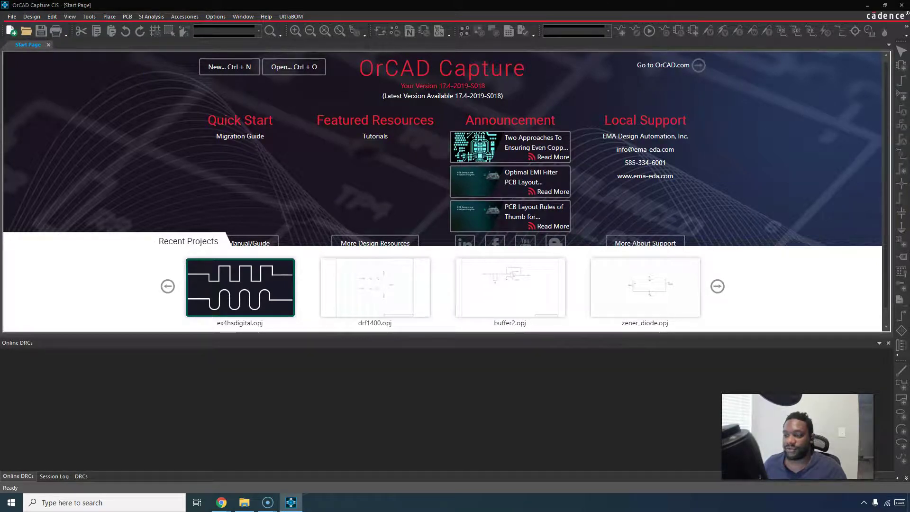
pyautogui.click(359, 239)
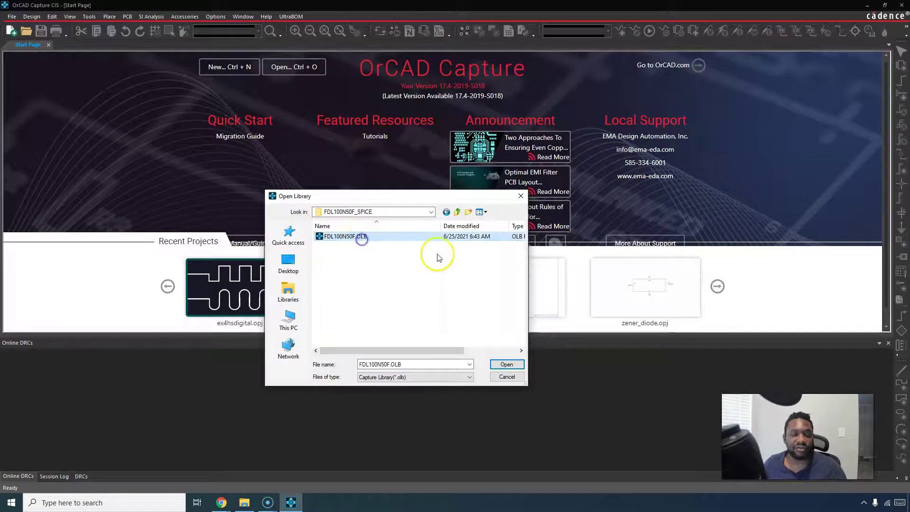
pyautogui.click(512, 364)
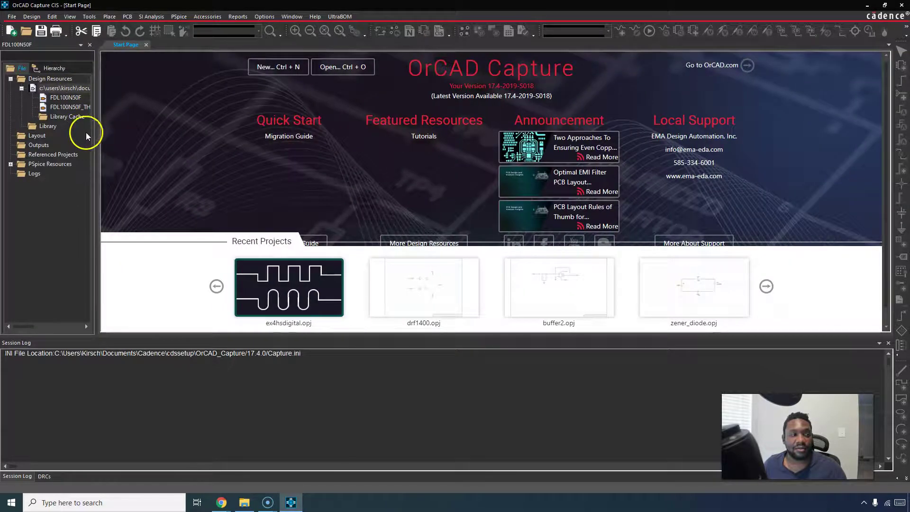
pyautogui.moveTo(95, 134); pyautogui.dragTo(204, 134)
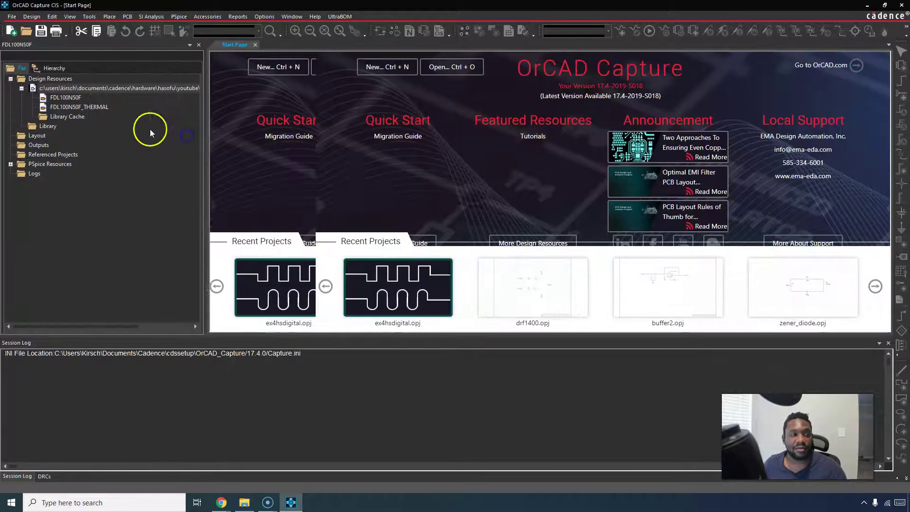
pyautogui.click(143, 112)
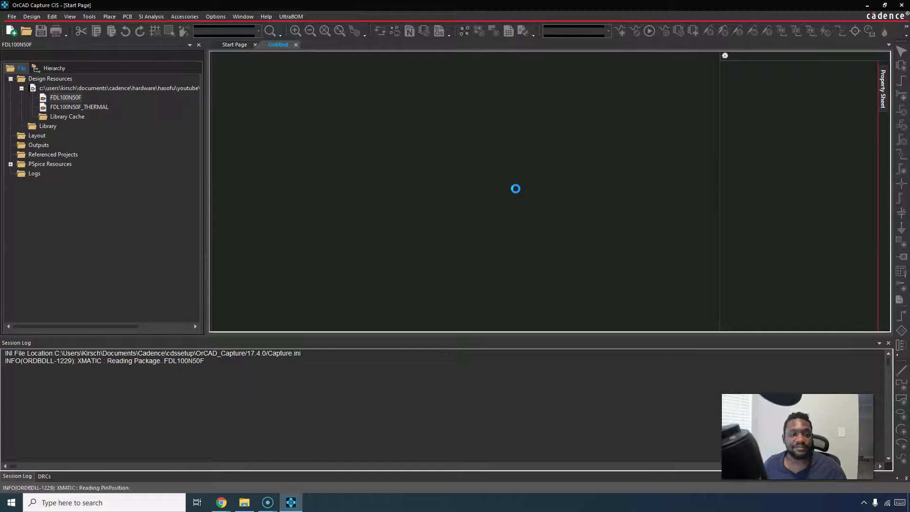
# Step: Open the FDL100N50F part and begin renumbering its D and S pins in the Property Sheet
pyautogui.click(630, 116)
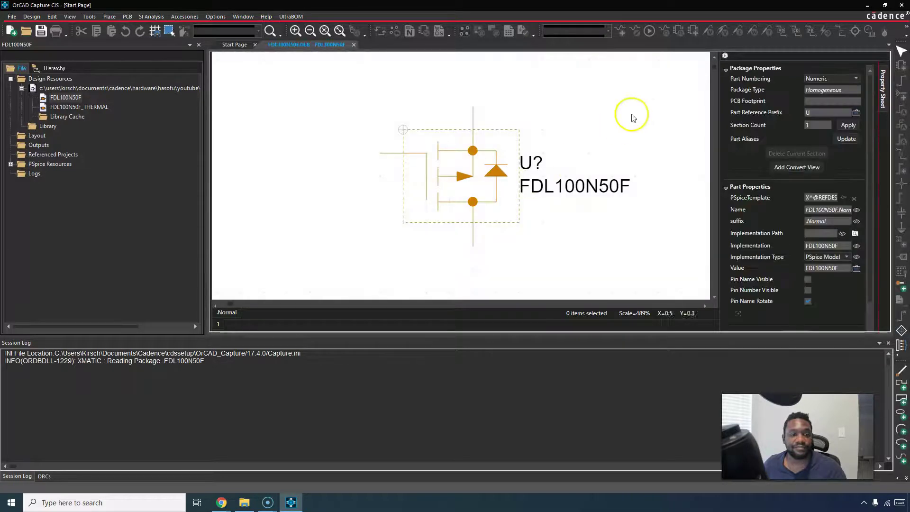
pyautogui.moveTo(717, 138); pyautogui.dragTo(608, 127)
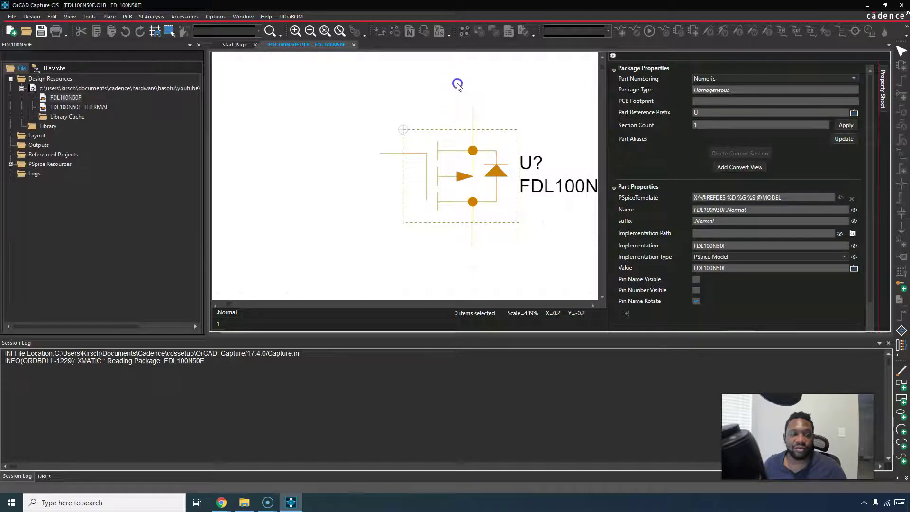
pyautogui.click(474, 113)
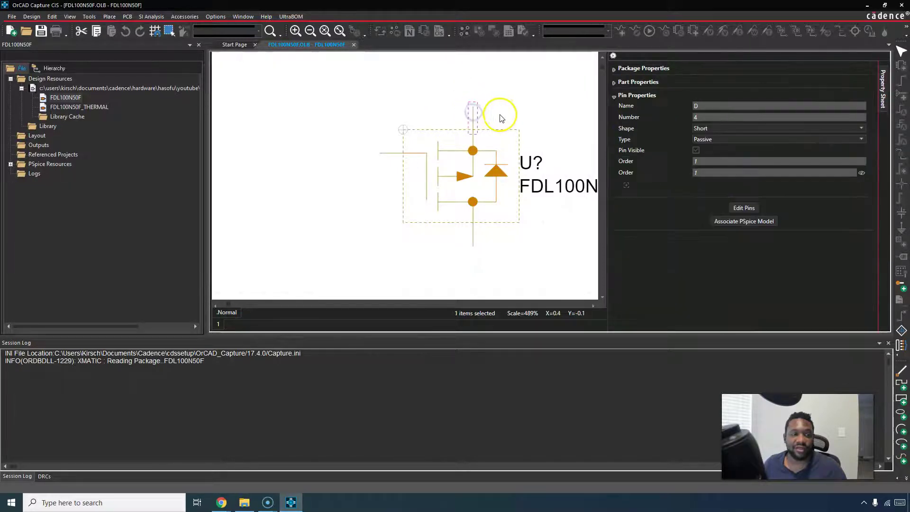
pyautogui.click(704, 118)
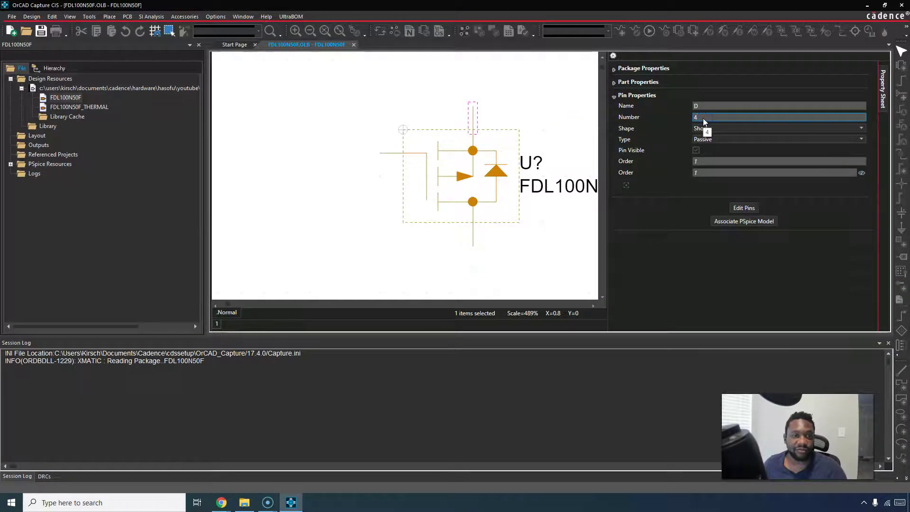
pyautogui.click(541, 110)
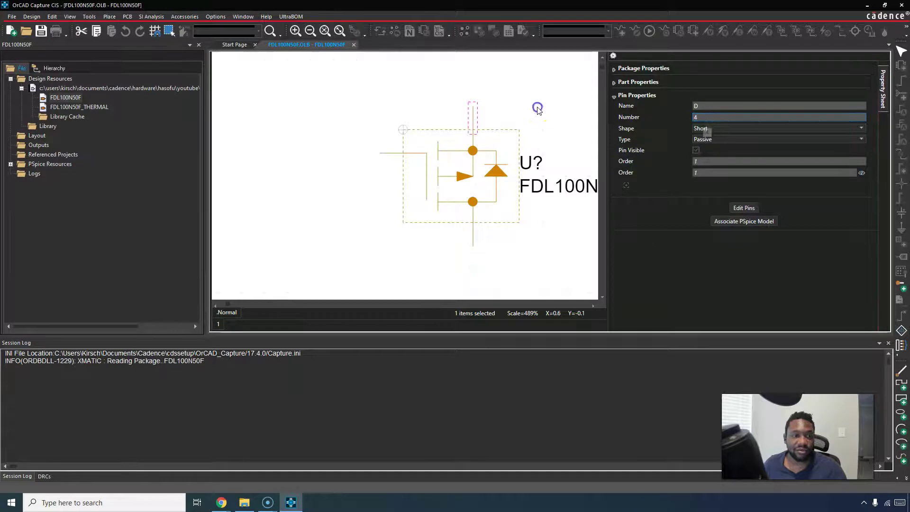
pyautogui.click(385, 152)
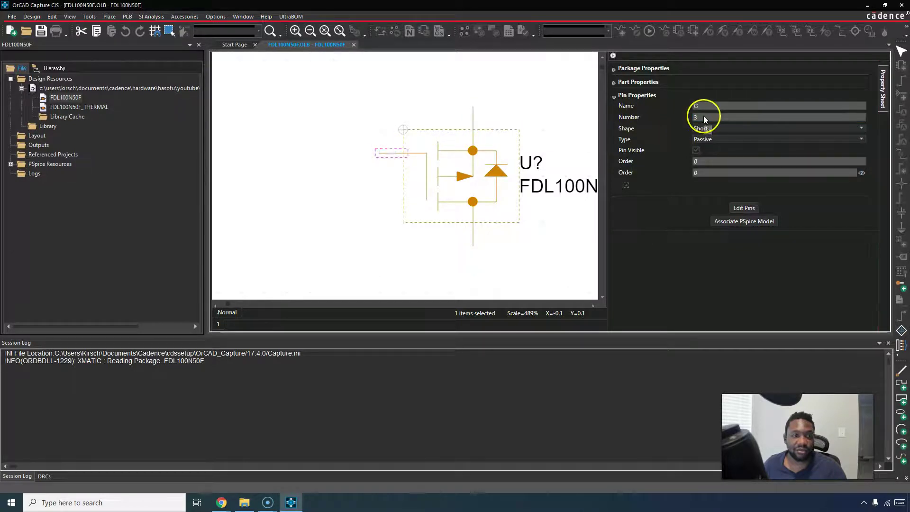
pyautogui.click(472, 236)
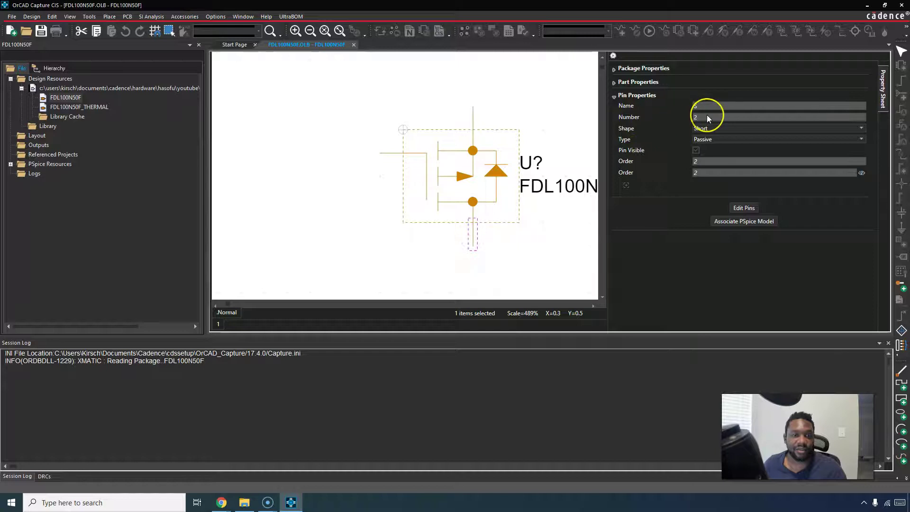
pyautogui.click(674, 120)
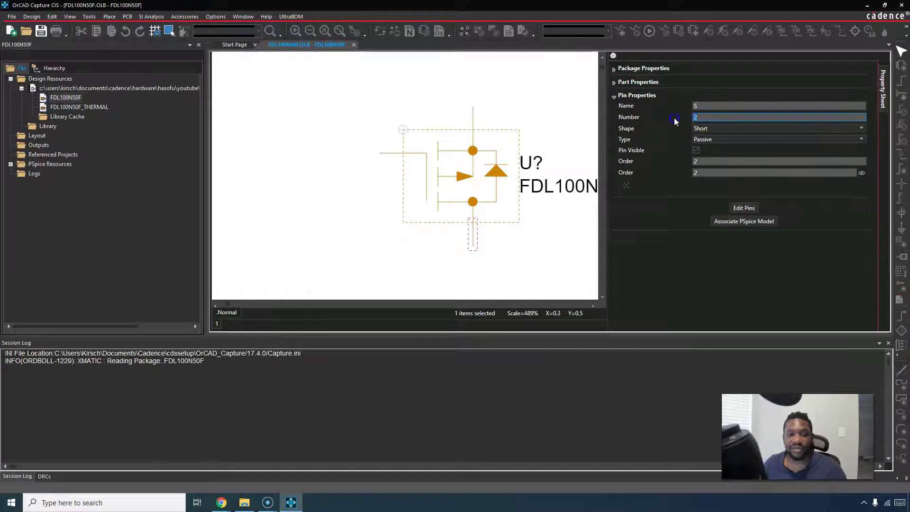
pyautogui.write('1')
pyautogui.press('Tab')
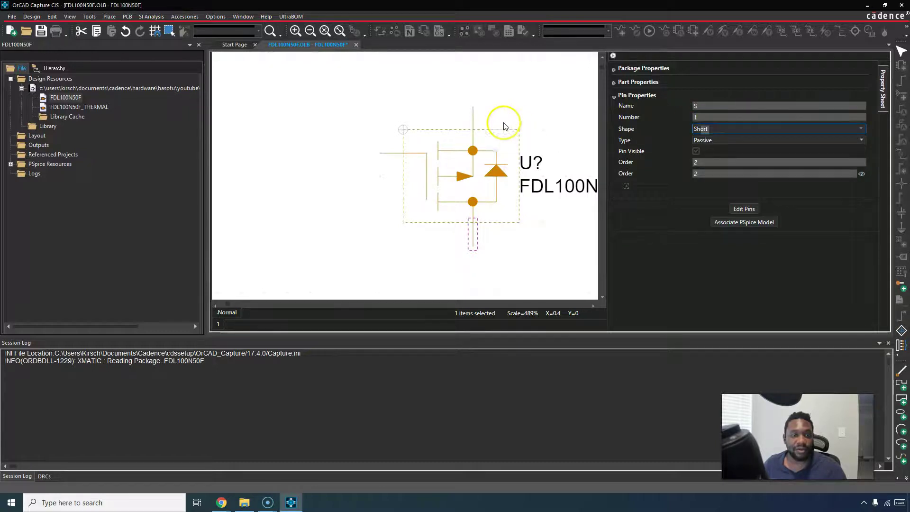
# Step: Set the top drain pin D's number to 2
pyautogui.click(473, 118)
pyautogui.click(669, 118)
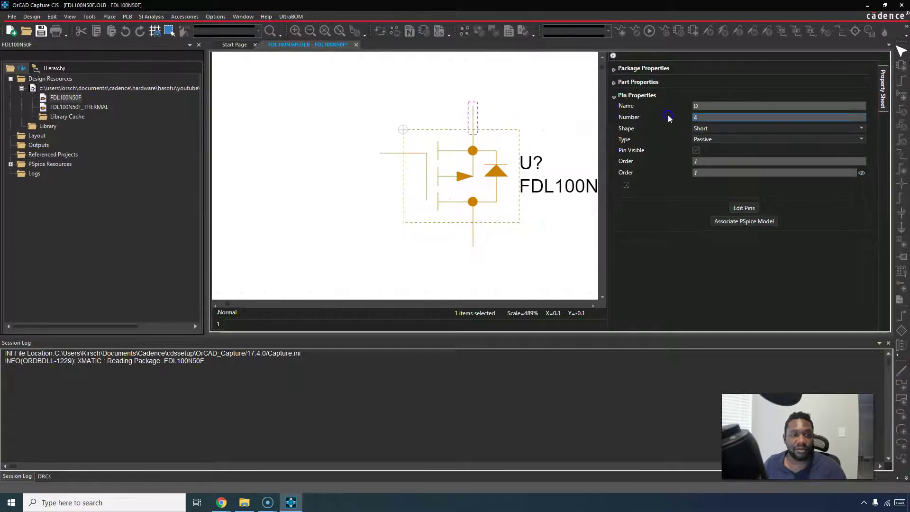
pyautogui.write('3')
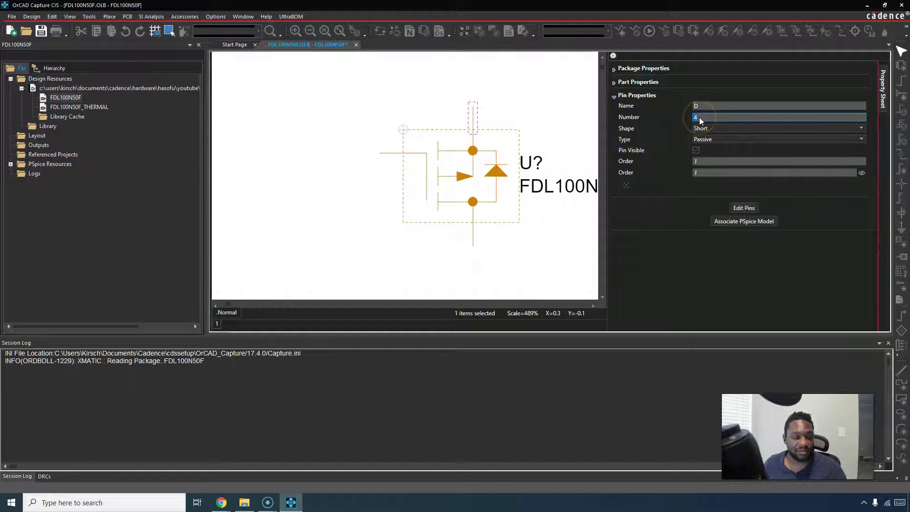
pyautogui.click(483, 83)
pyautogui.click(385, 154)
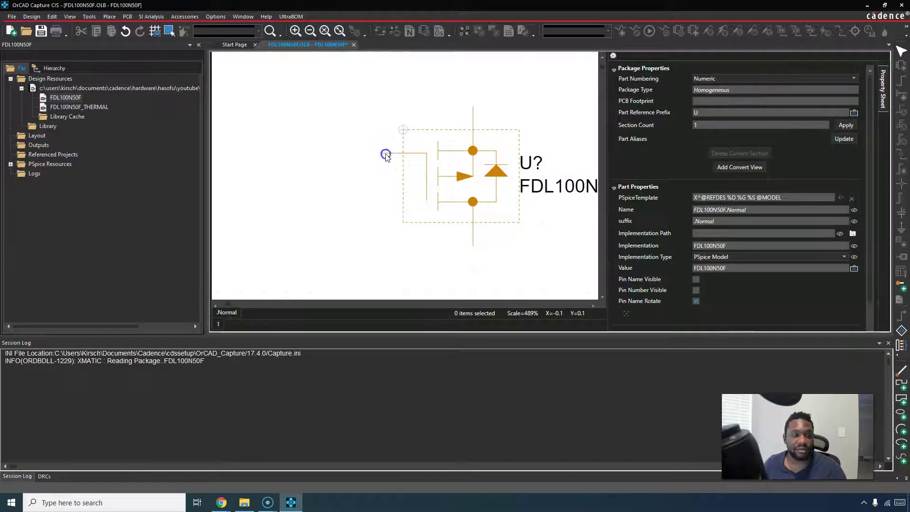
pyautogui.click(473, 113)
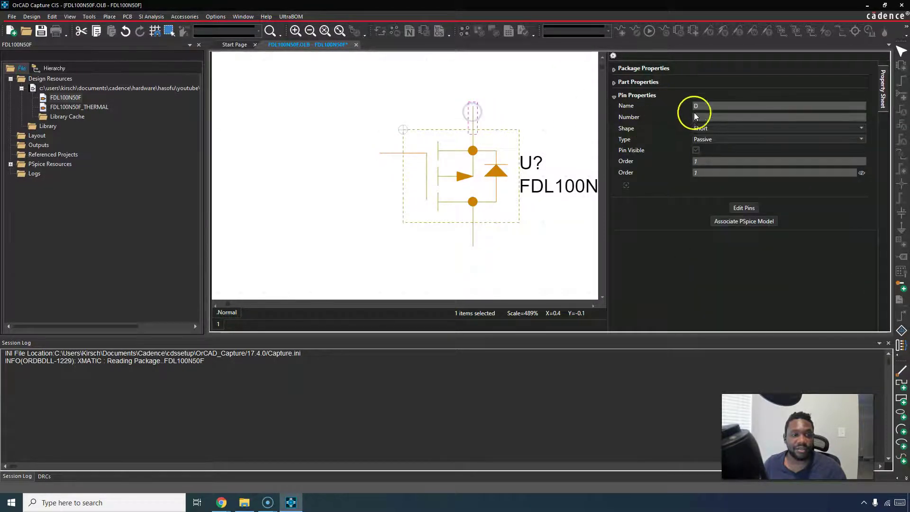
pyautogui.click(677, 121)
pyautogui.write('2')
pyautogui.click(536, 86)
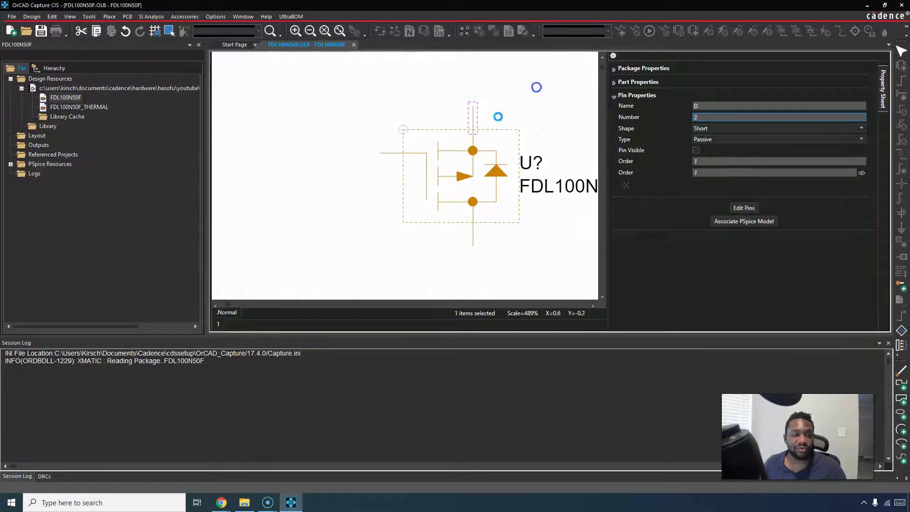
# Step: Number the left gate pin G as 1 and the bottom S pin as 3
pyautogui.click(389, 152)
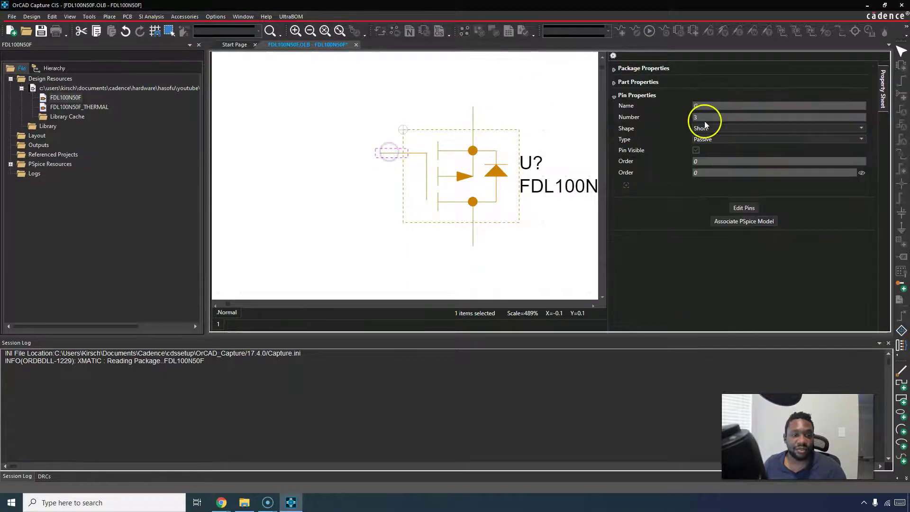
pyautogui.click(671, 117)
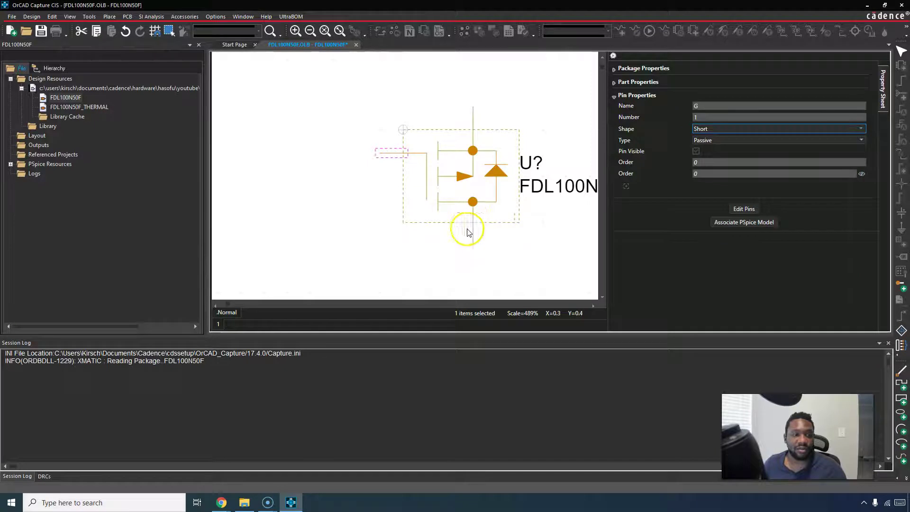
pyautogui.click(473, 239)
pyautogui.click(678, 117)
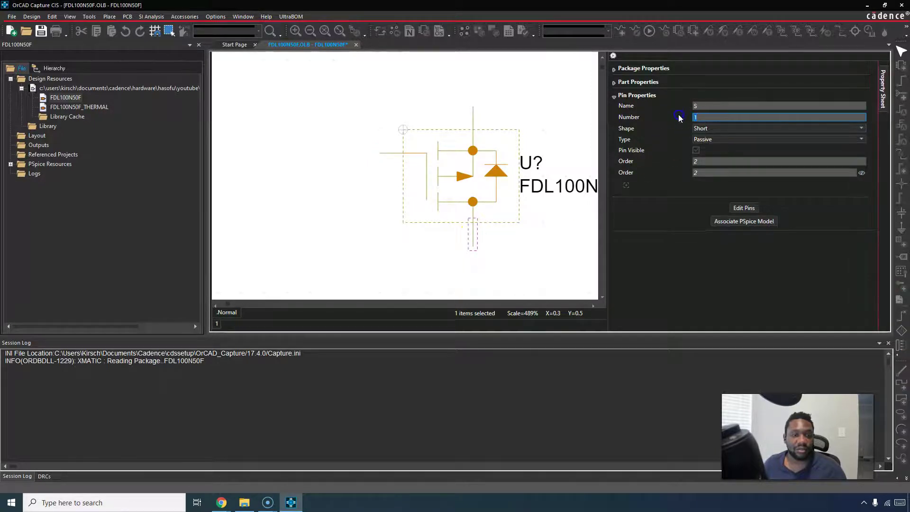
pyautogui.press('Return')
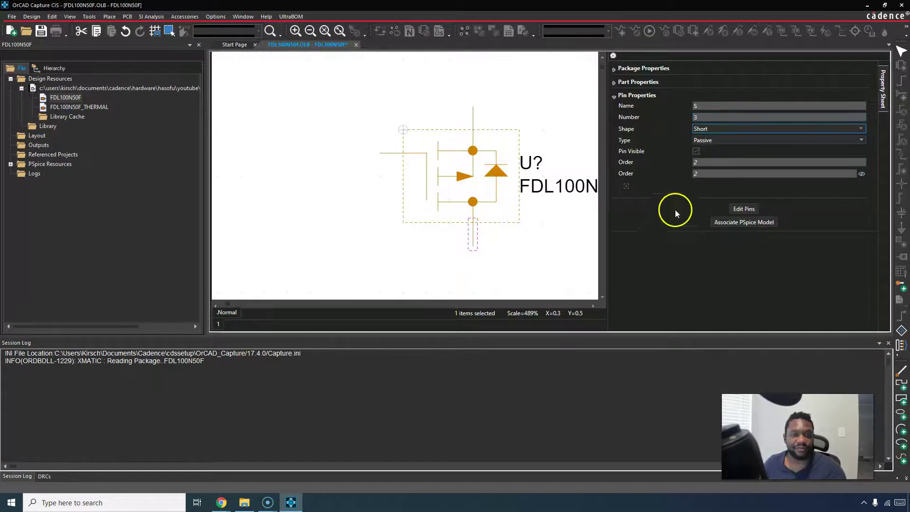
pyautogui.click(744, 208)
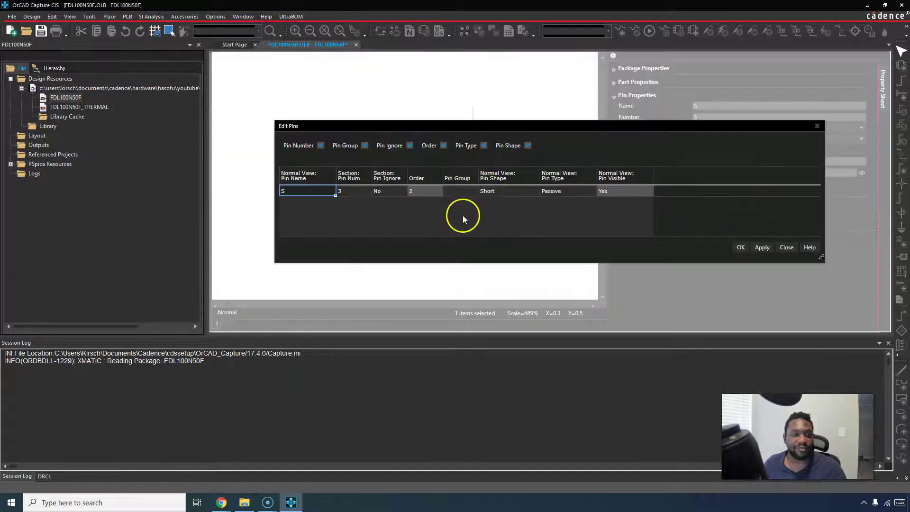
pyautogui.click(739, 248)
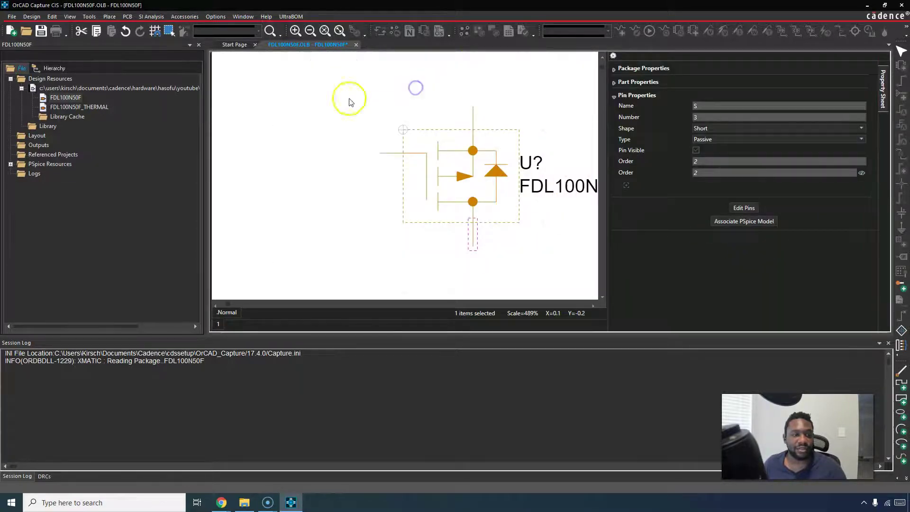
pyautogui.click(324, 126)
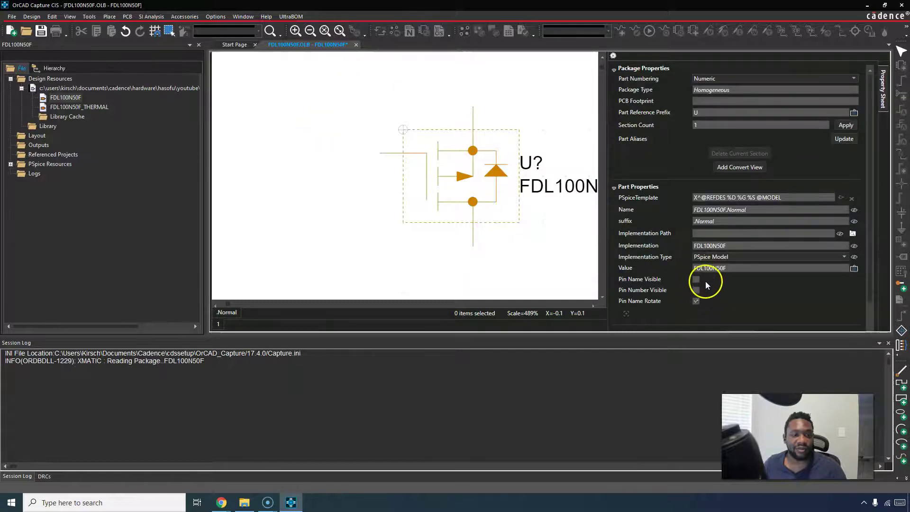
pyautogui.scroll(-1, 705, 281)
pyautogui.click(739, 308)
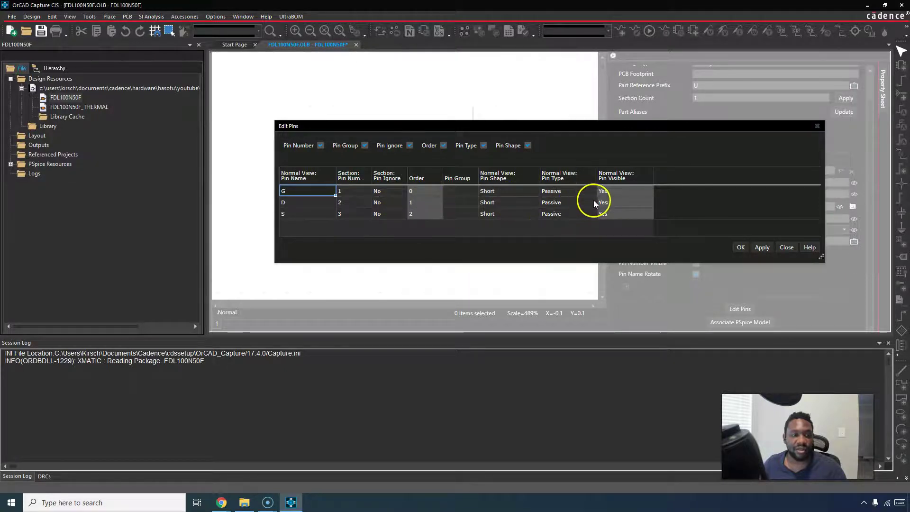
pyautogui.click(765, 251)
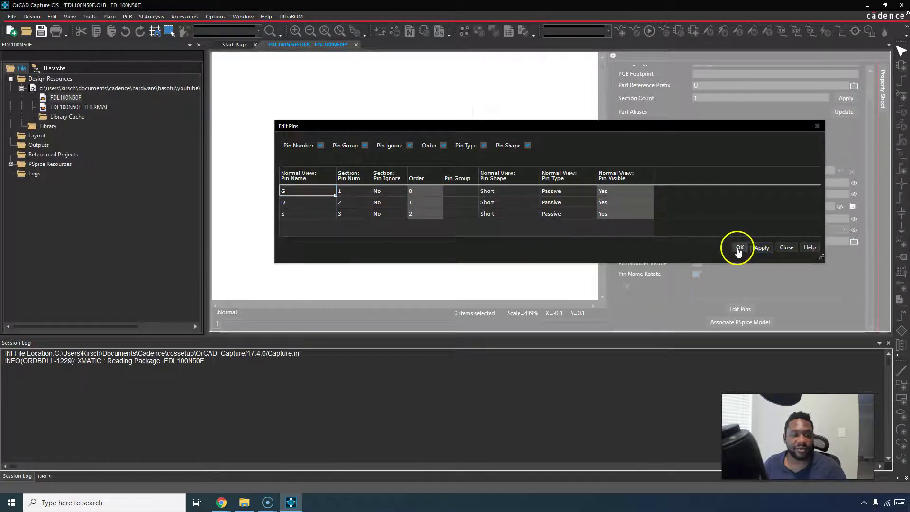
pyautogui.click(739, 249)
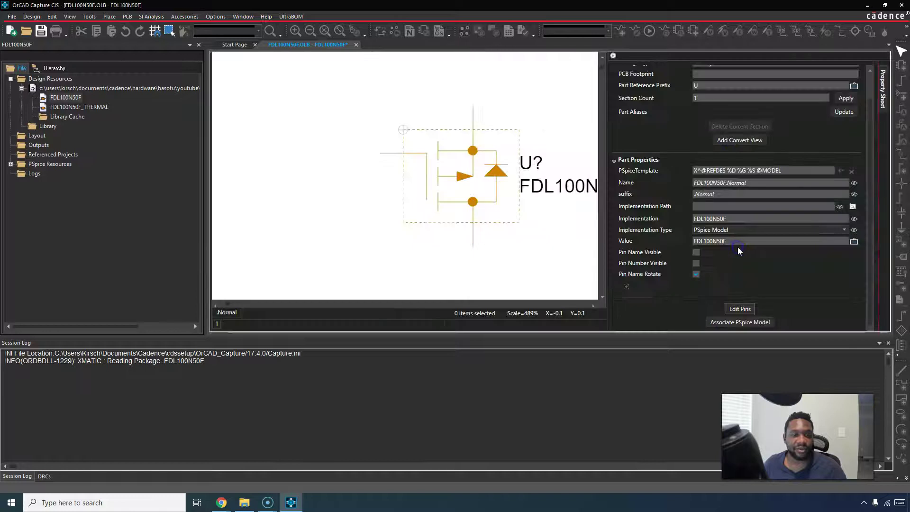
# Step: Save the symbol, start Associate PSpice Model, and choose the FDL100N50F.LIB model library
pyautogui.click(740, 322)
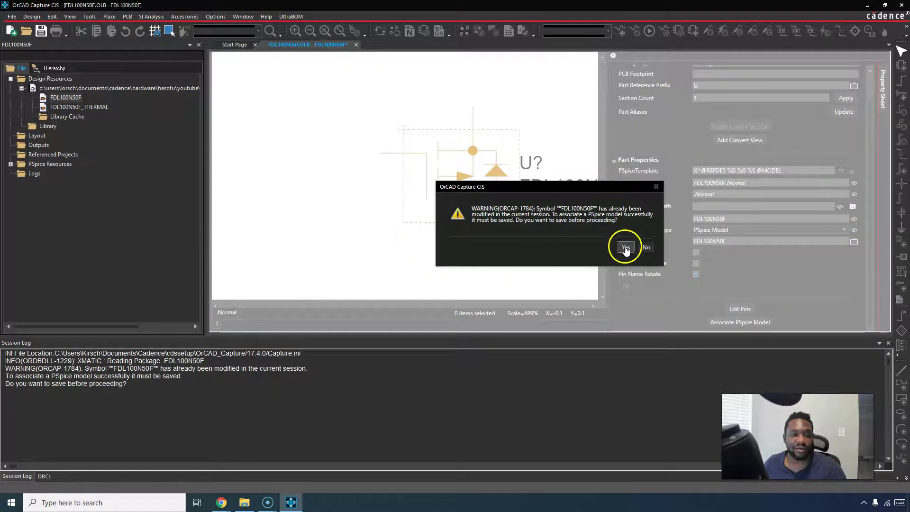
pyautogui.click(622, 247)
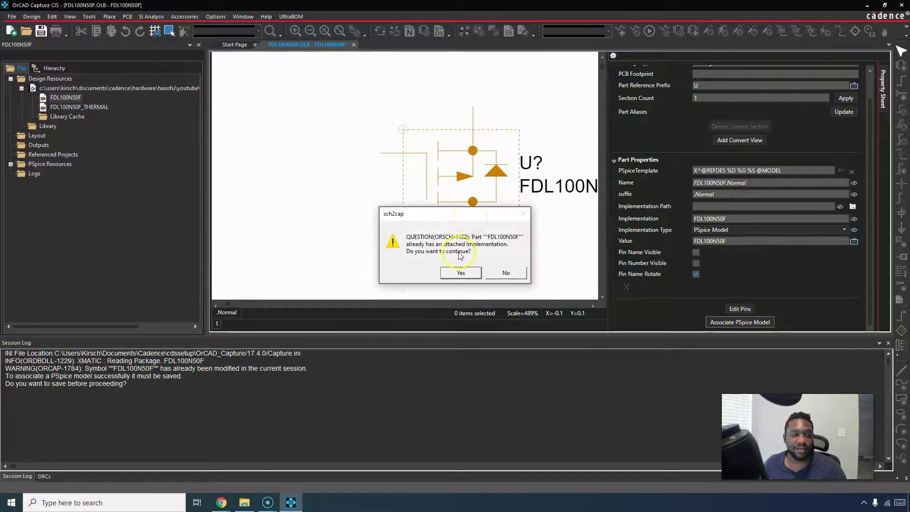
pyautogui.click(459, 271)
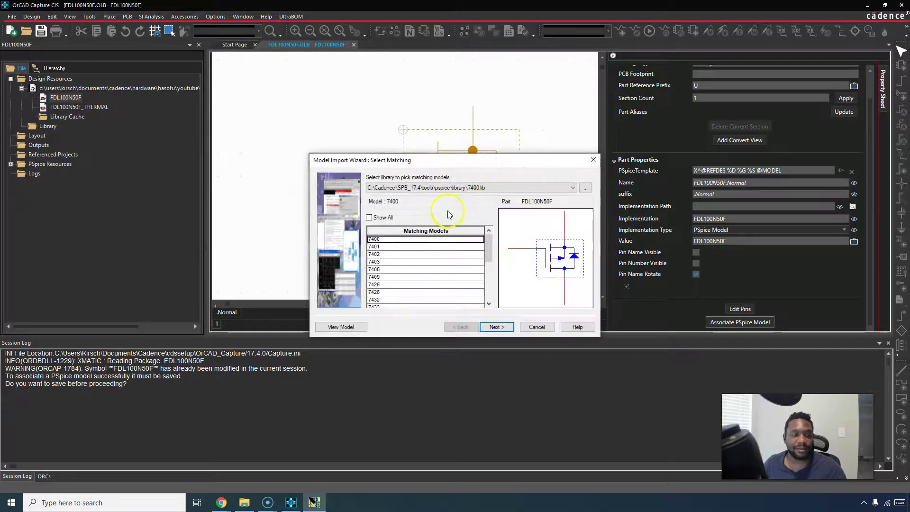
pyautogui.click(585, 188)
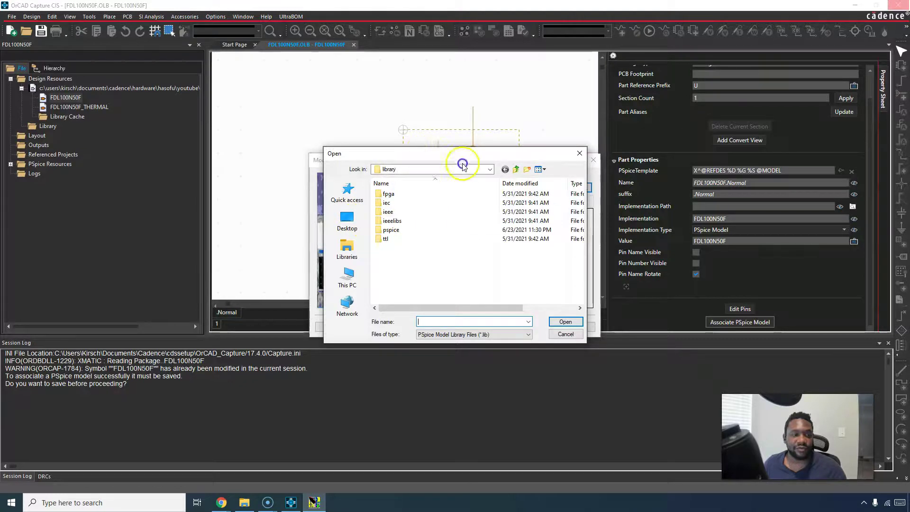
pyautogui.press('Escape')
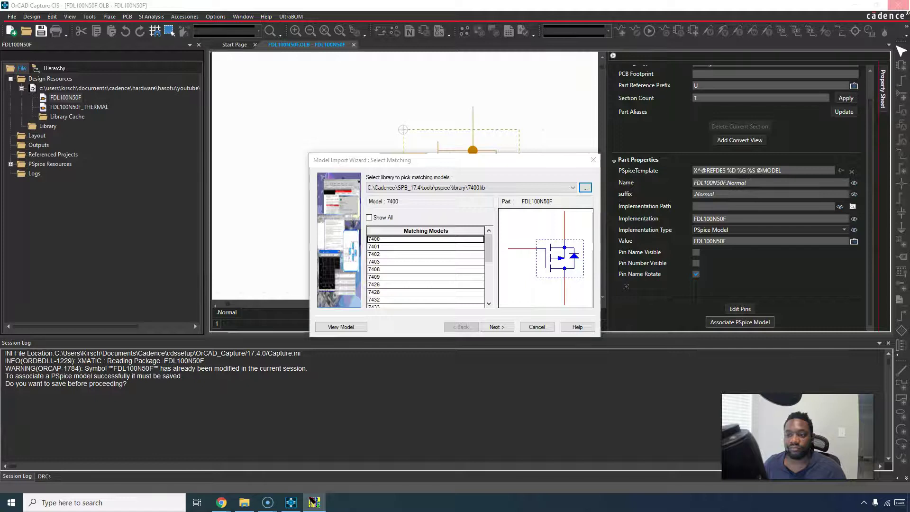
pyautogui.click(586, 187)
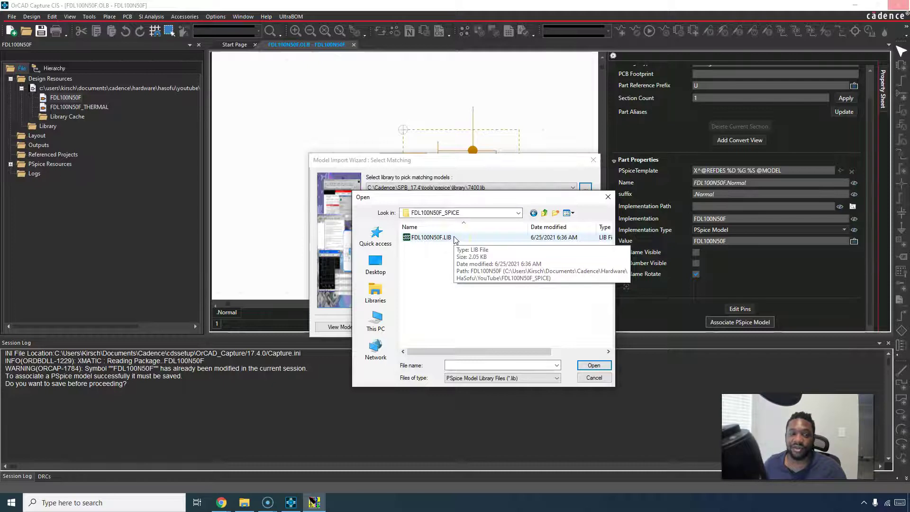
pyautogui.doubleClick(455, 237)
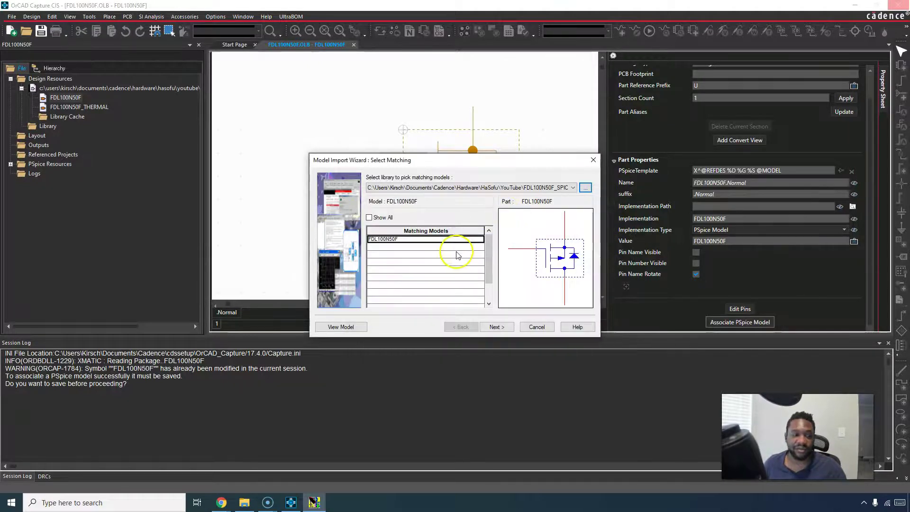
pyautogui.click(497, 326)
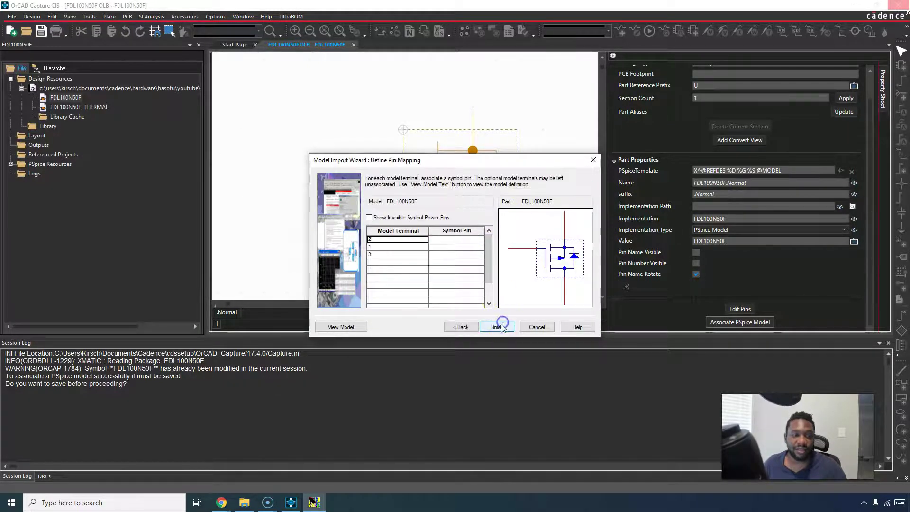
# Step: Map model terminals 2, 1, 3 to pins D, G, S and finish the wizard
pyautogui.click(460, 240)
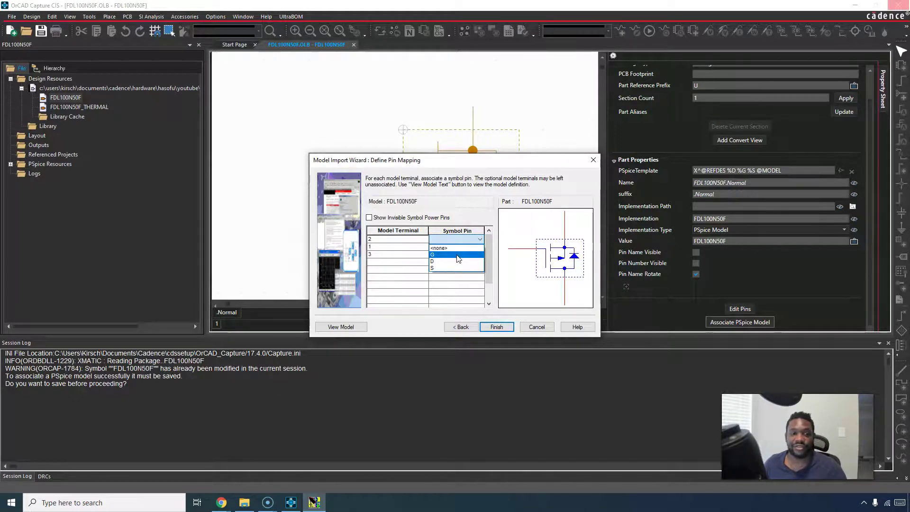
pyautogui.click(456, 261)
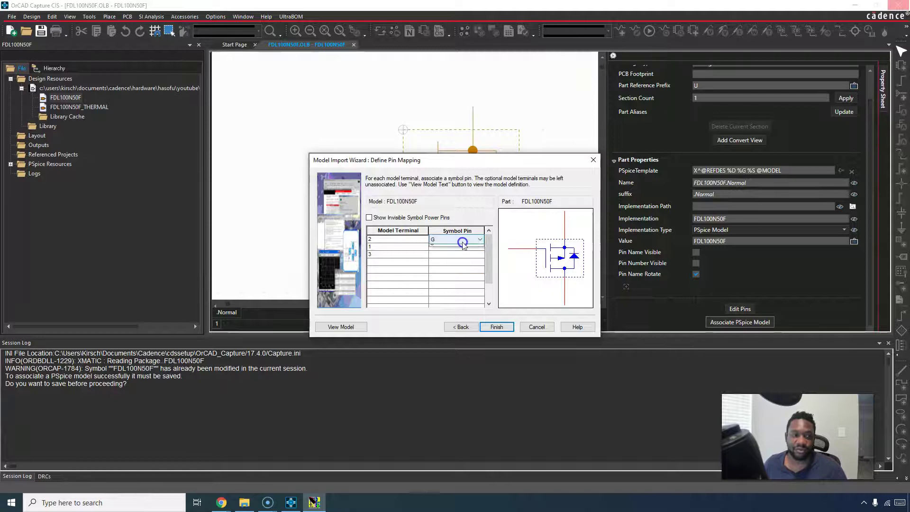
pyautogui.click(456, 247)
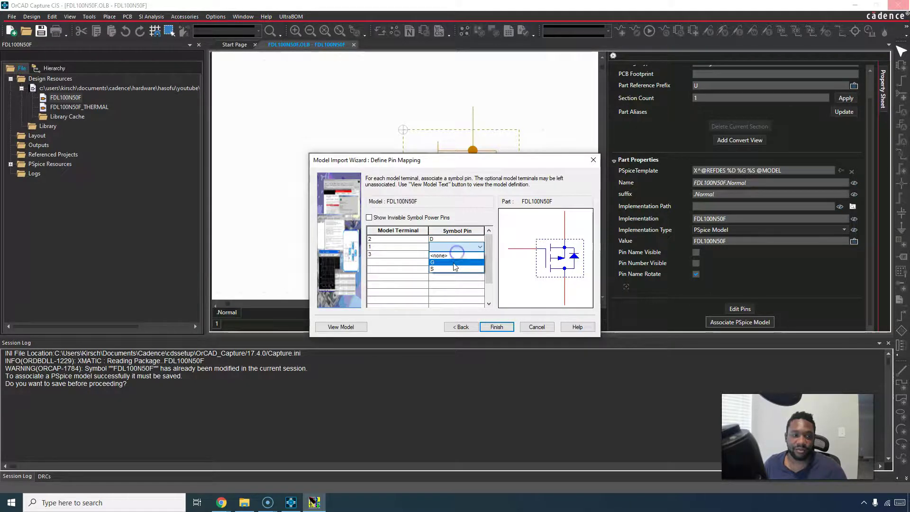
pyautogui.click(457, 258)
pyautogui.click(458, 255)
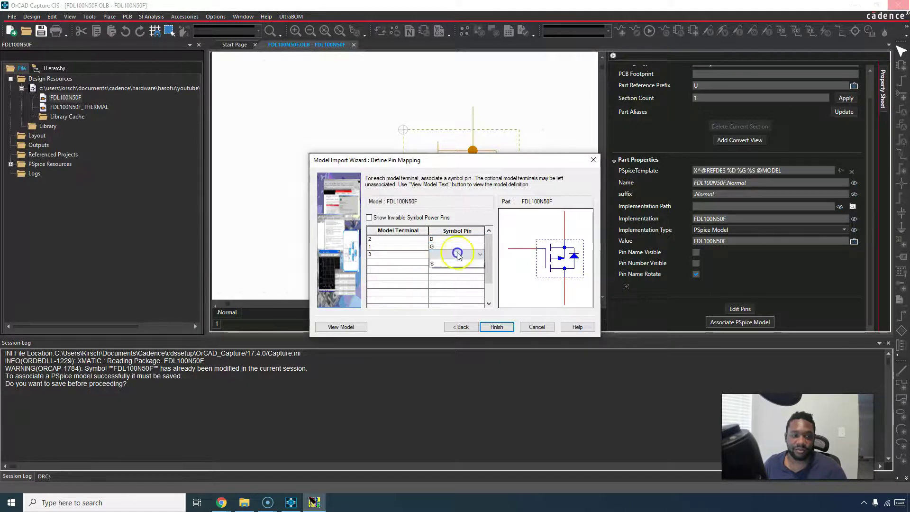
pyautogui.click(459, 283)
pyautogui.click(497, 326)
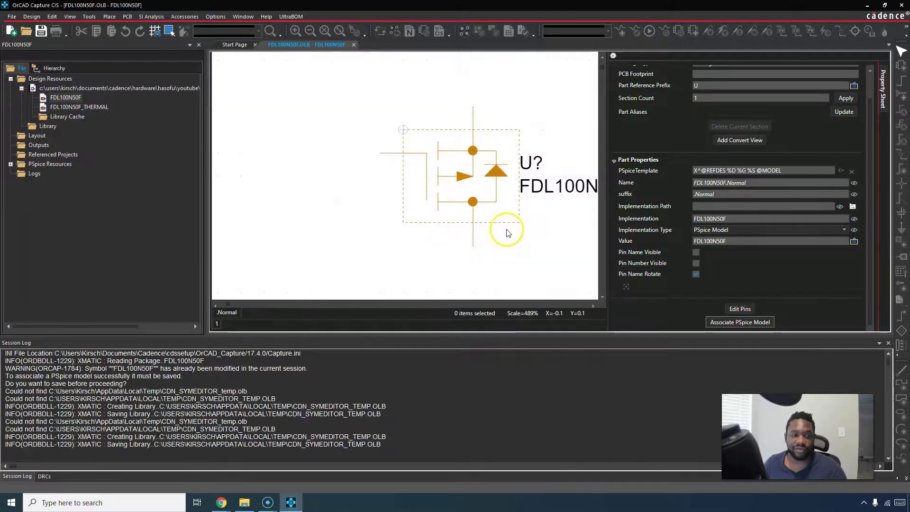
# Step: Add a PART_NUMBER property with value FDL100N50F to the part
pyautogui.click(318, 152)
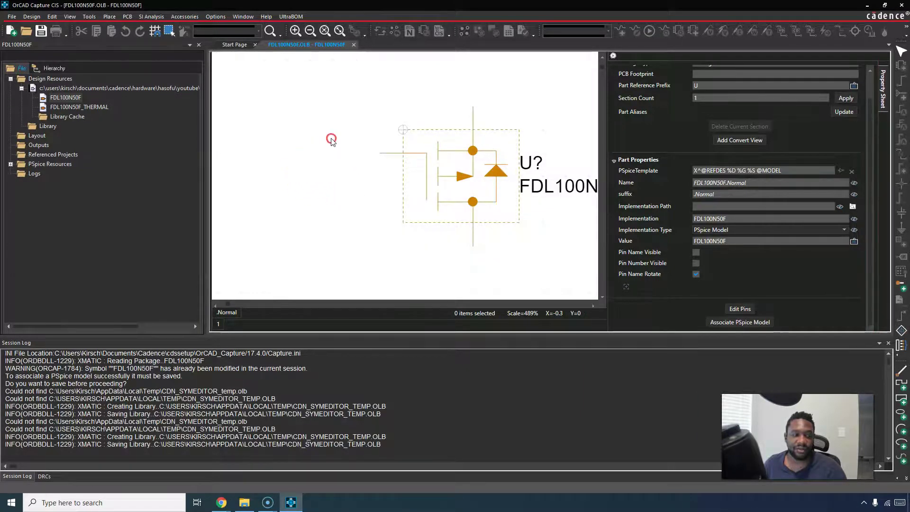
pyautogui.rightClick(331, 141)
pyautogui.click(337, 108)
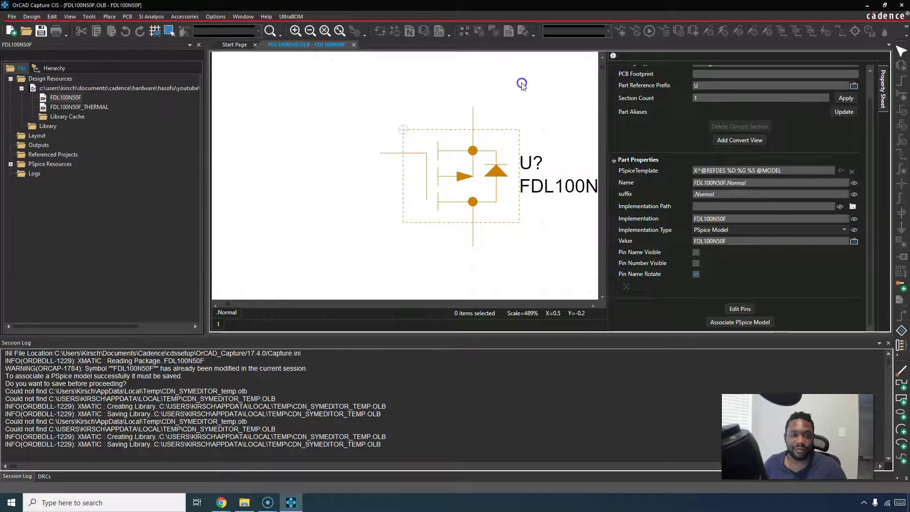
pyautogui.scroll(-1, 526, 88)
pyautogui.scroll(2, 549, 91)
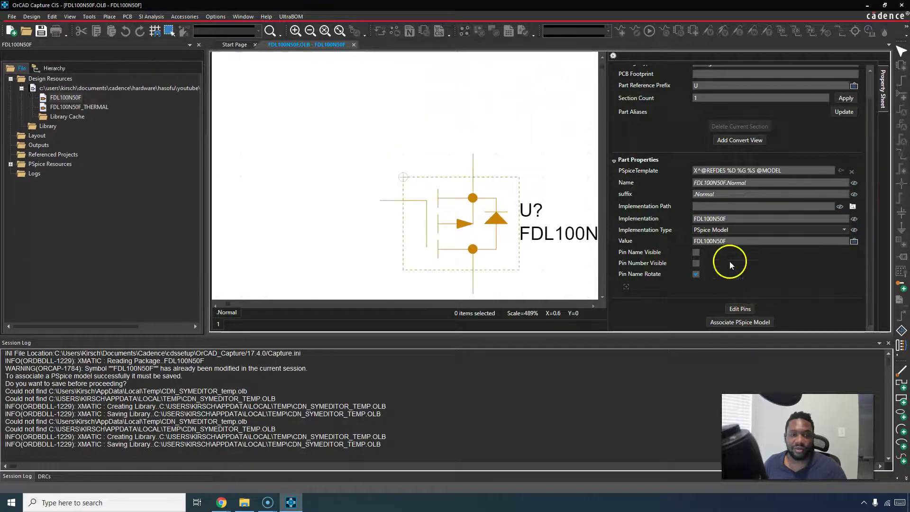
pyautogui.click(626, 288)
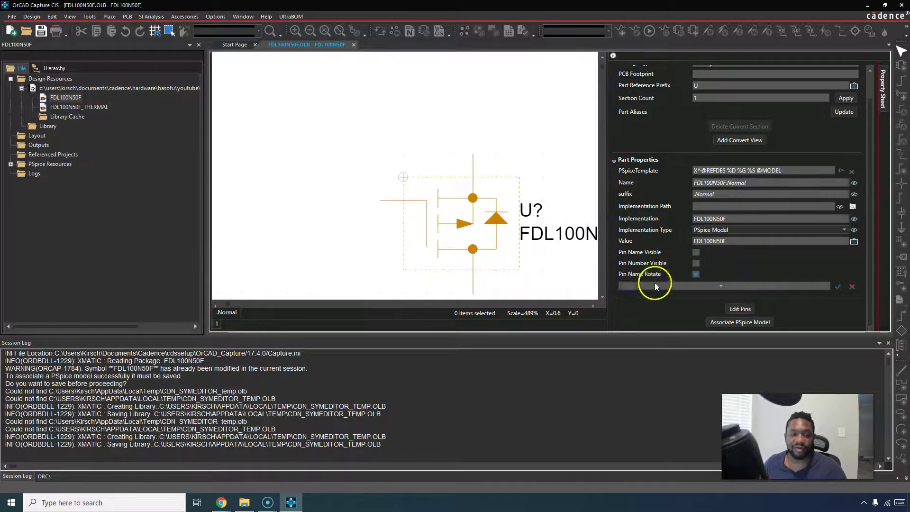
pyautogui.write('PART_NUMBER')
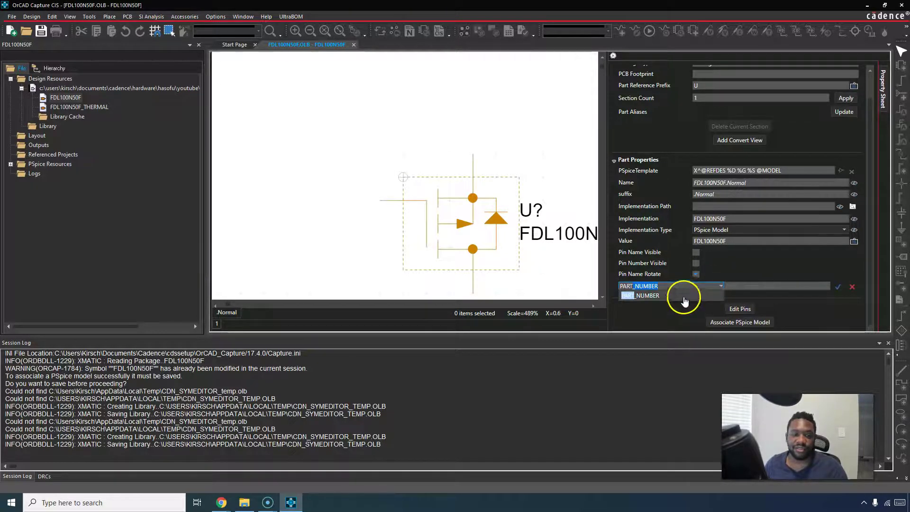
pyautogui.click(716, 295)
pyautogui.click(743, 287)
pyautogui.write('FDL100N50F')
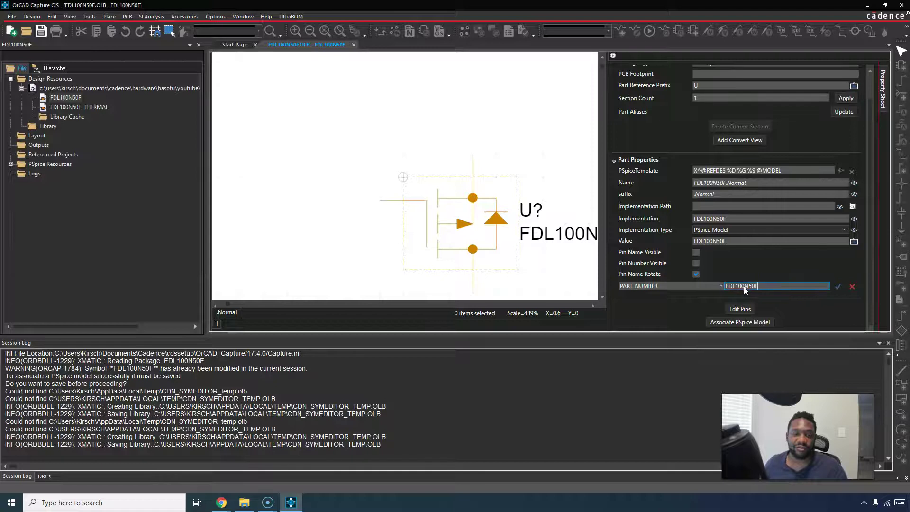
pyautogui.click(798, 286)
pyautogui.click(838, 287)
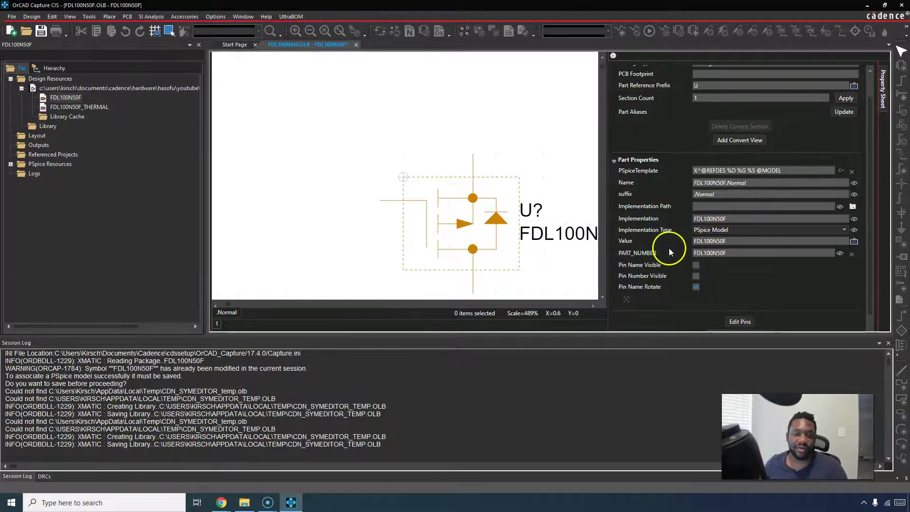
# Step: Set the part's Value to NPN POWER
pyautogui.click(778, 241)
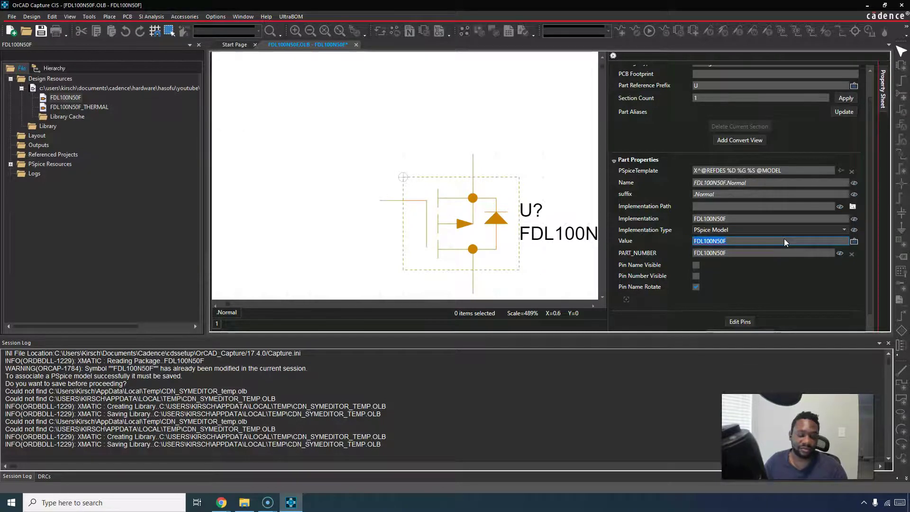
pyautogui.write('MO')
pyautogui.press('BackSpace')
pyautogui.press('BackSpace')
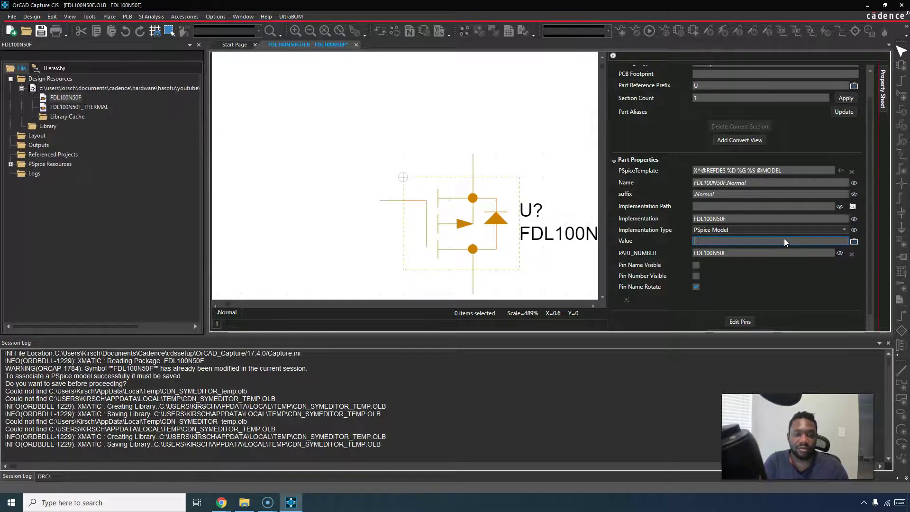
pyautogui.write('POWERMOS')
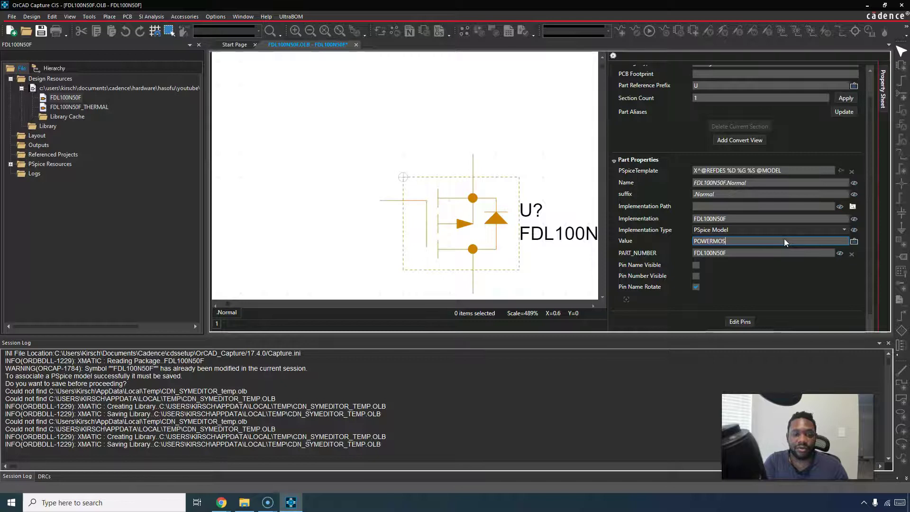
pyautogui.press('BackSpace')
pyautogui.press('BackSpace')
pyautogui.press('BackSpace')
pyautogui.press('BackSpace')
pyautogui.press('BackSpace')
pyautogui.press('BackSpace')
pyautogui.press('BackSpace')
pyautogui.write('NPN')
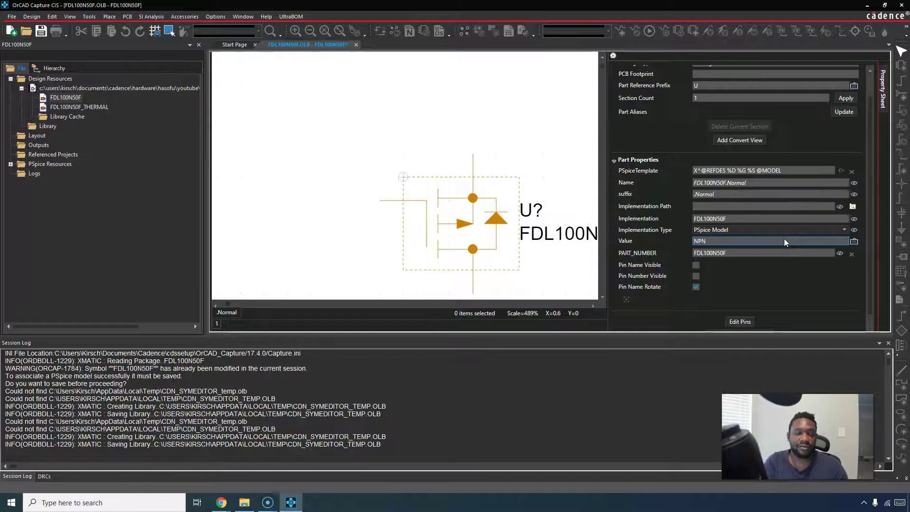
pyautogui.write(' POWER')
pyautogui.press('Return')
pyautogui.click(769, 291)
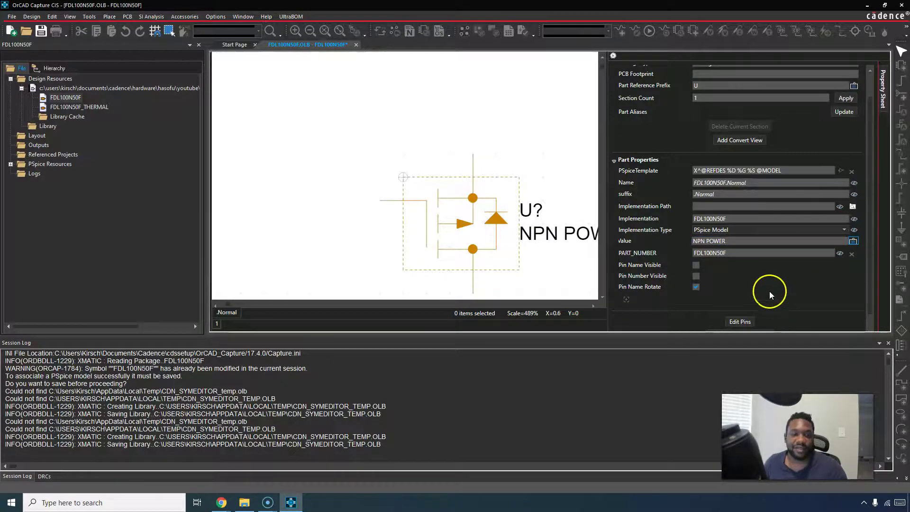
# Step: Set the Part Reference Prefix to Q and save the library
pyautogui.scroll(1, 662, 171)
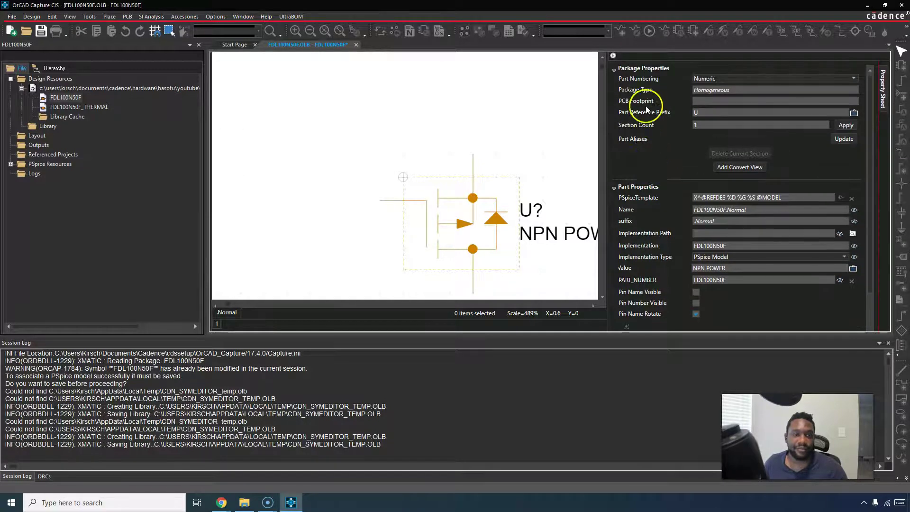
pyautogui.click(709, 112)
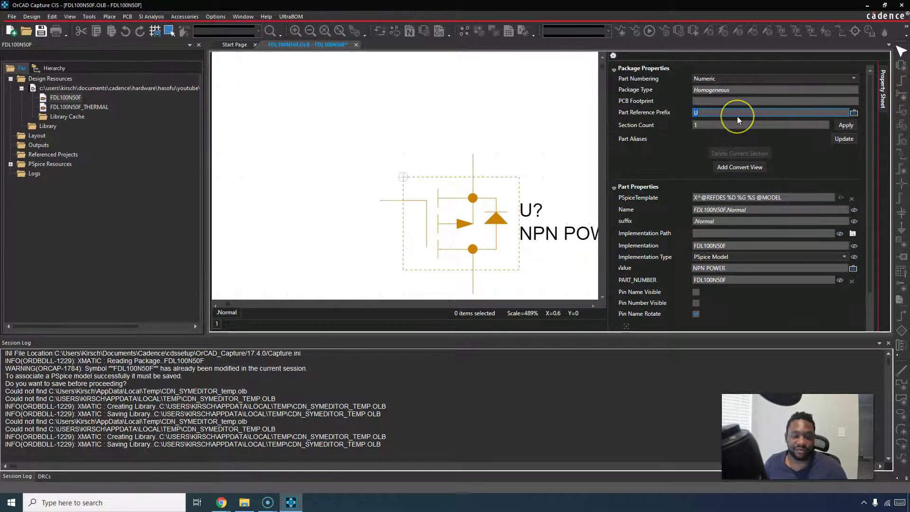
pyautogui.write('Q')
pyautogui.click(659, 138)
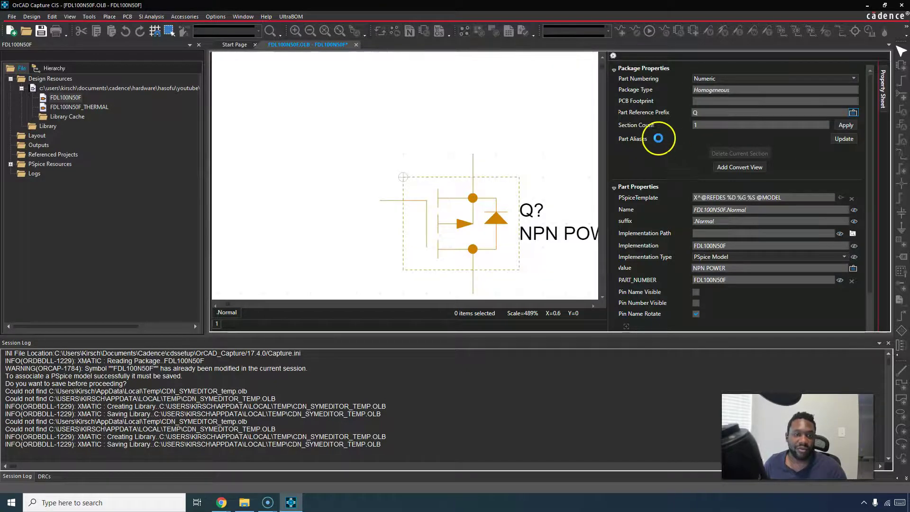
pyautogui.click(444, 105)
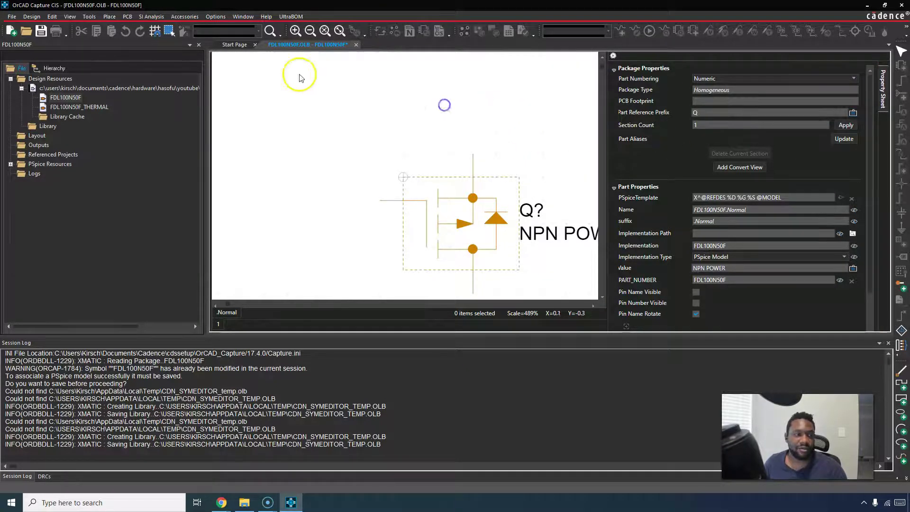
pyautogui.rightClick(320, 45)
pyautogui.click(337, 51)
pyautogui.click(414, 83)
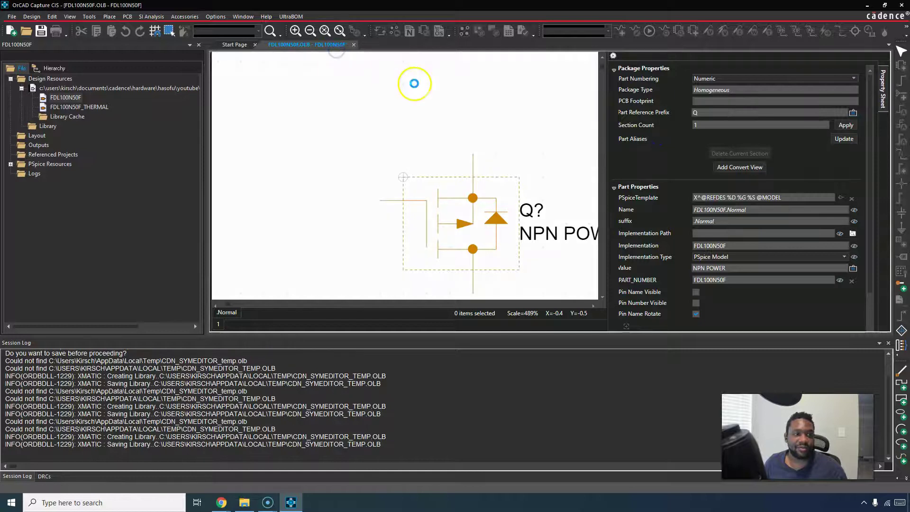
pyautogui.click(287, 114)
# Step: Open the FDL100N50F_THERMAL symbol, with its TH and TL pins, in the part editor
pyautogui.doubleClick(101, 106)
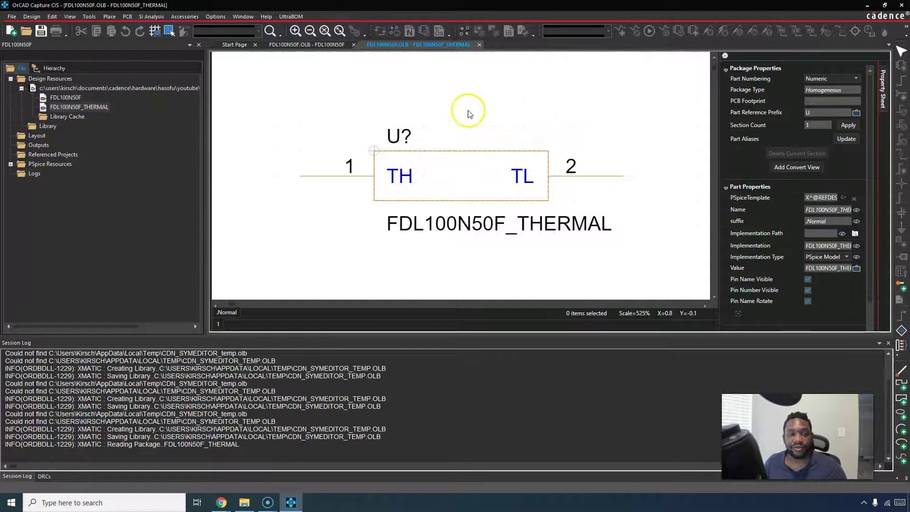
pyautogui.click(490, 111)
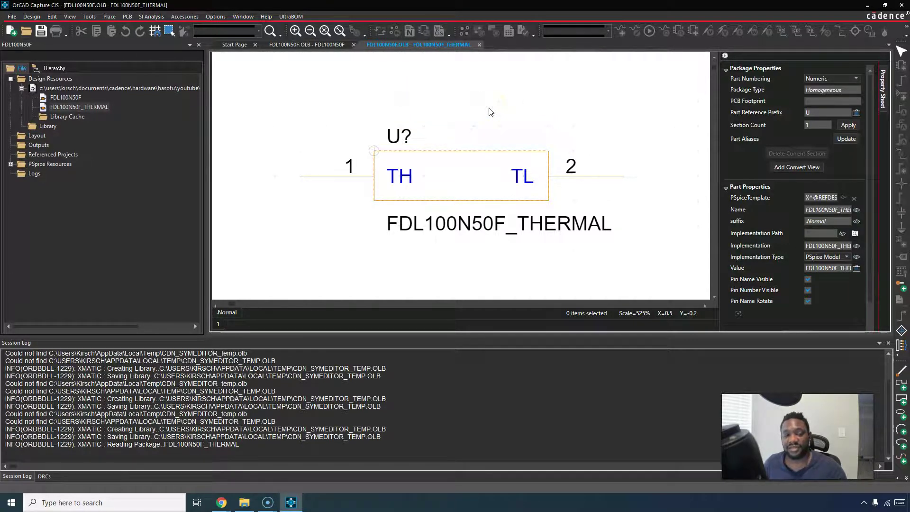
pyautogui.click(514, 108)
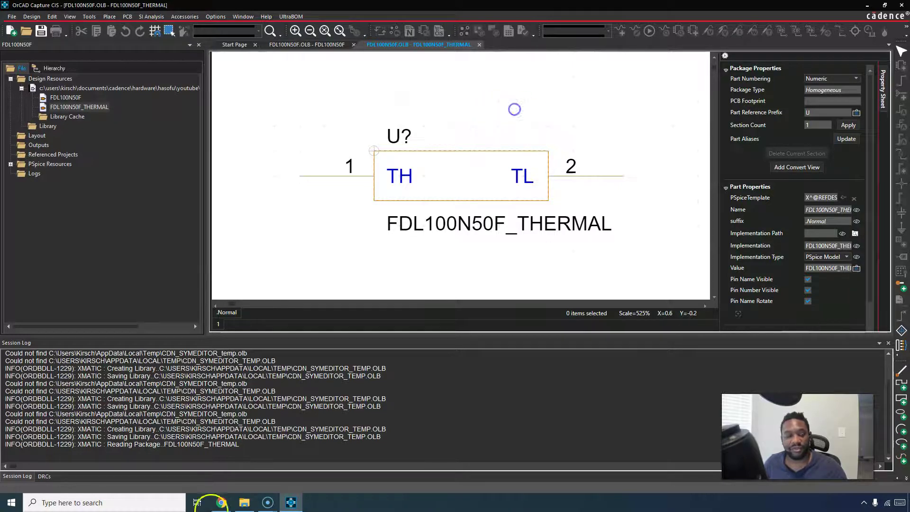
pyautogui.click(223, 496)
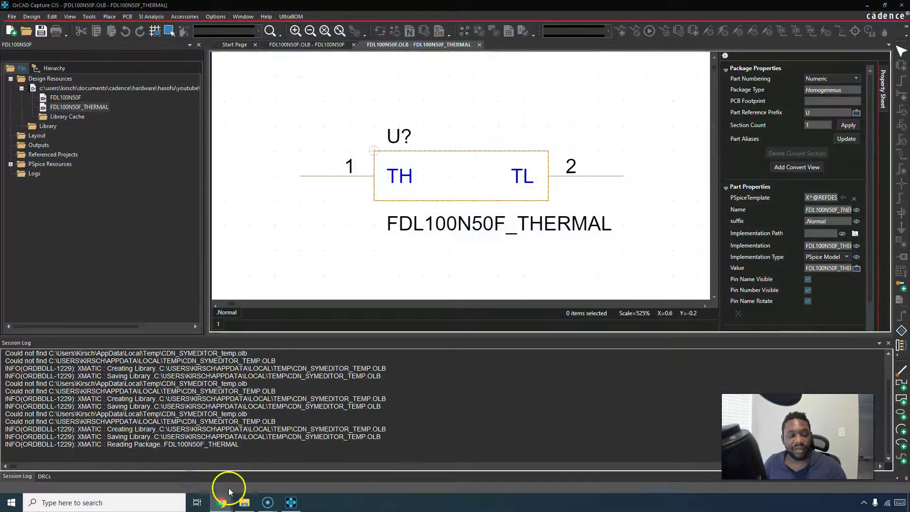
# Step: Bring the FDL100N50F datasheet PDF forward and page through it to page 9 of 10
pyautogui.click(282, 453)
pyautogui.scroll(-20, 528, 218)
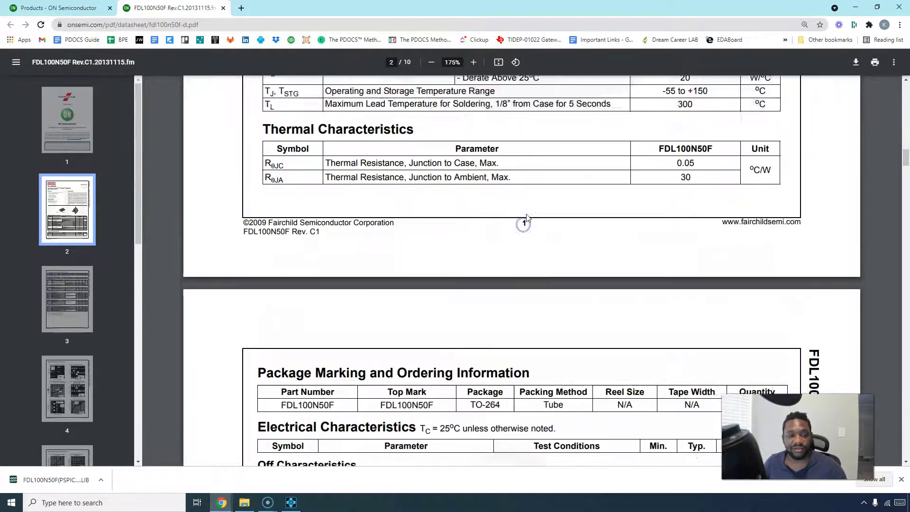
pyautogui.scroll(-20, 528, 218)
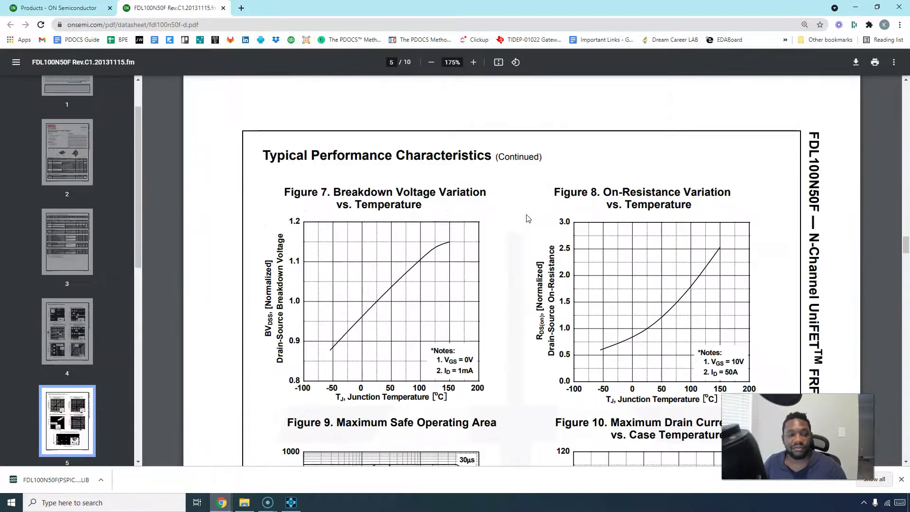
pyautogui.scroll(-20, 528, 218)
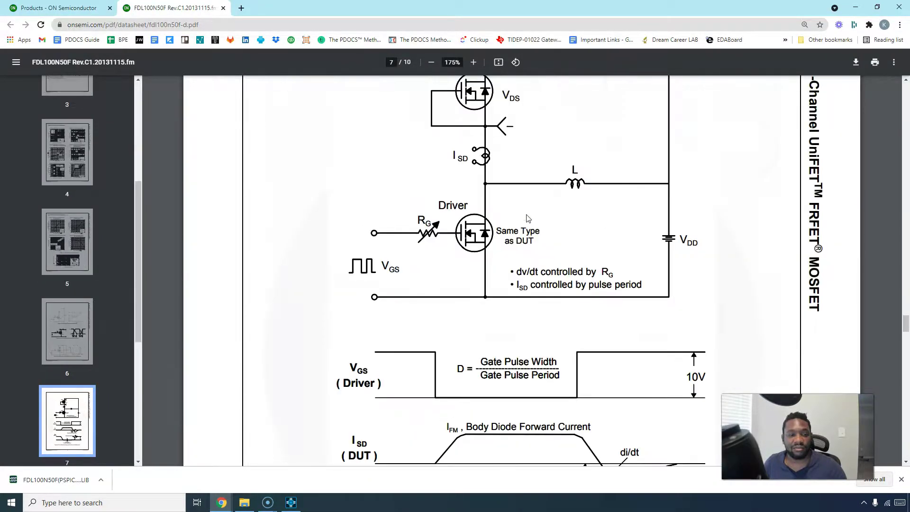
pyautogui.scroll(5, 528, 218)
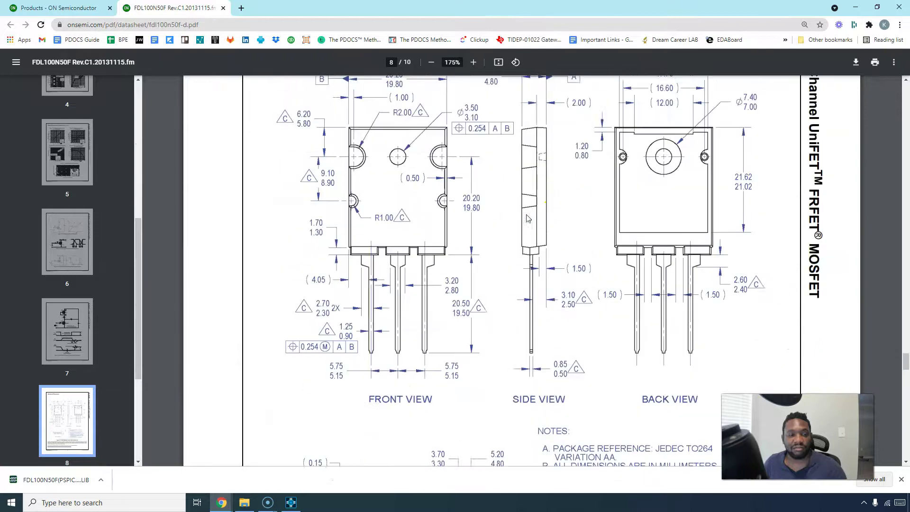
pyautogui.scroll(1, 510, 198)
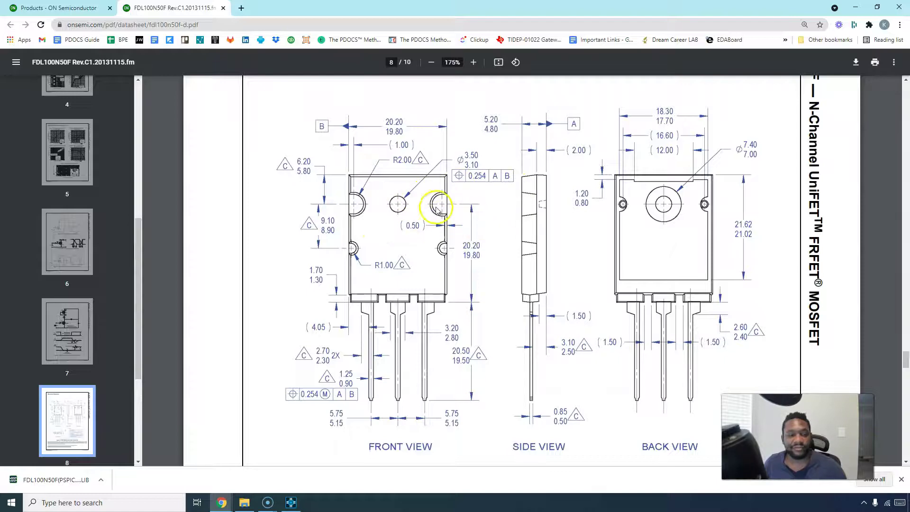
pyautogui.scroll(-20, 521, 232)
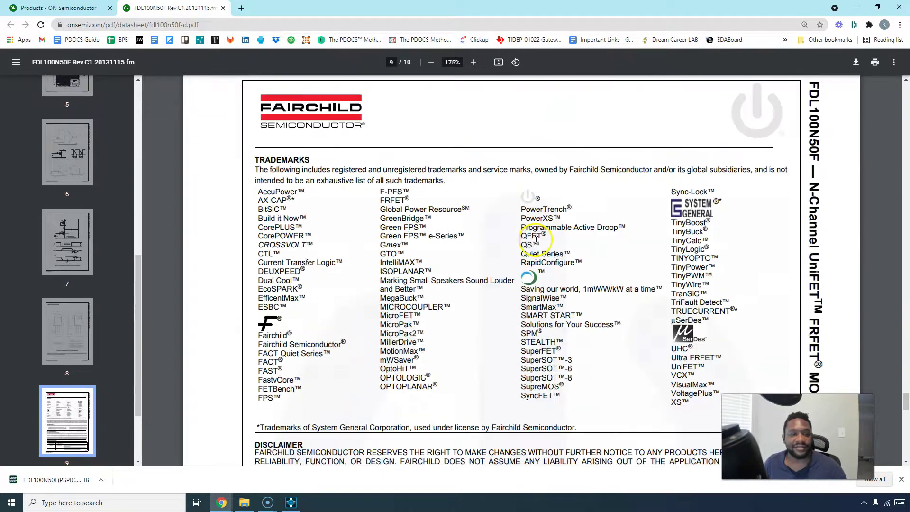
# Step: Close the FDL100N50F_THERMAL and FDL100N50F tabs and open the drf1400 project
pyautogui.scroll(-5, 531, 199)
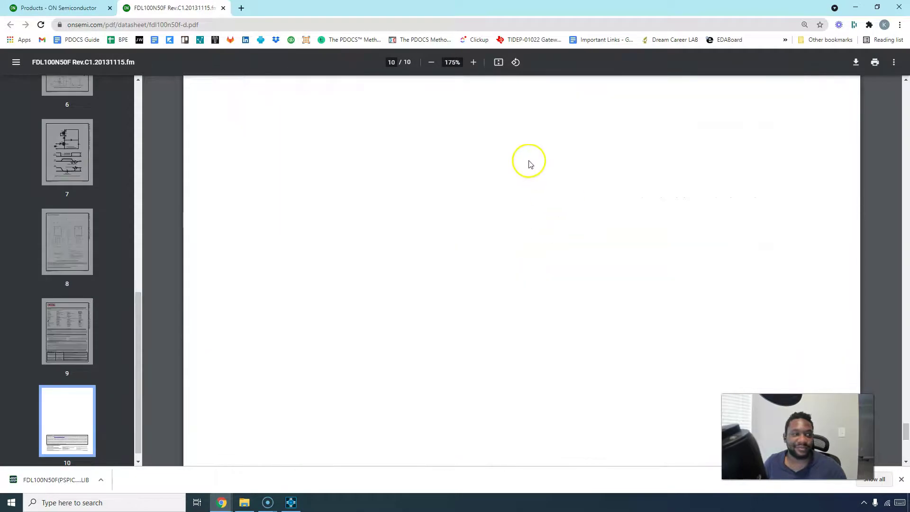
pyautogui.click(291, 502)
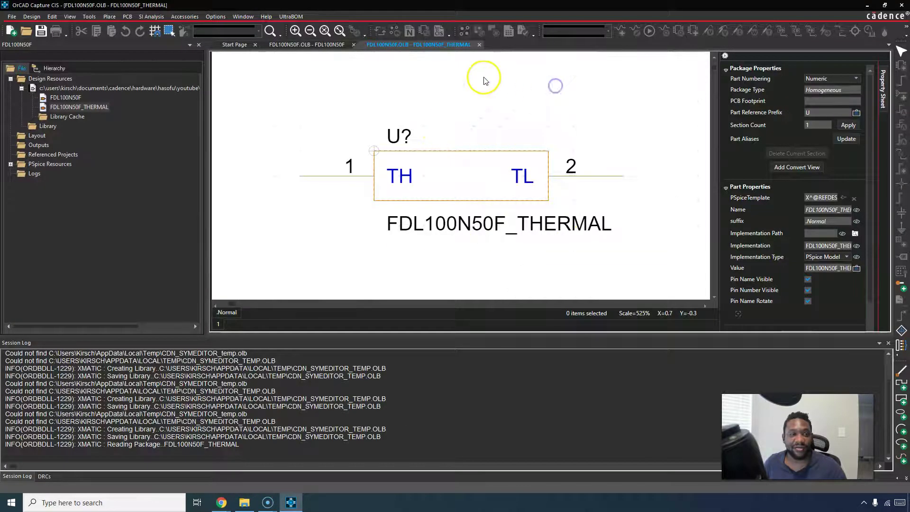
pyautogui.click(477, 43)
pyautogui.click(354, 43)
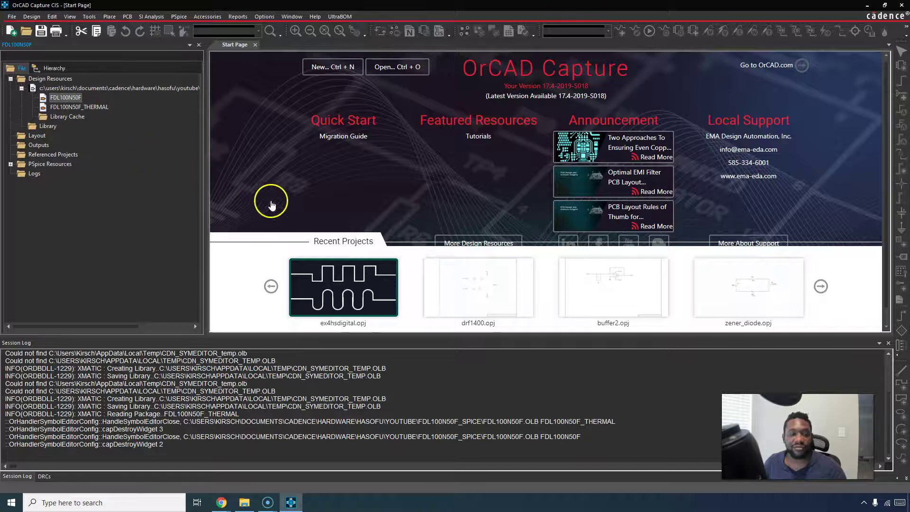
pyautogui.click(327, 288)
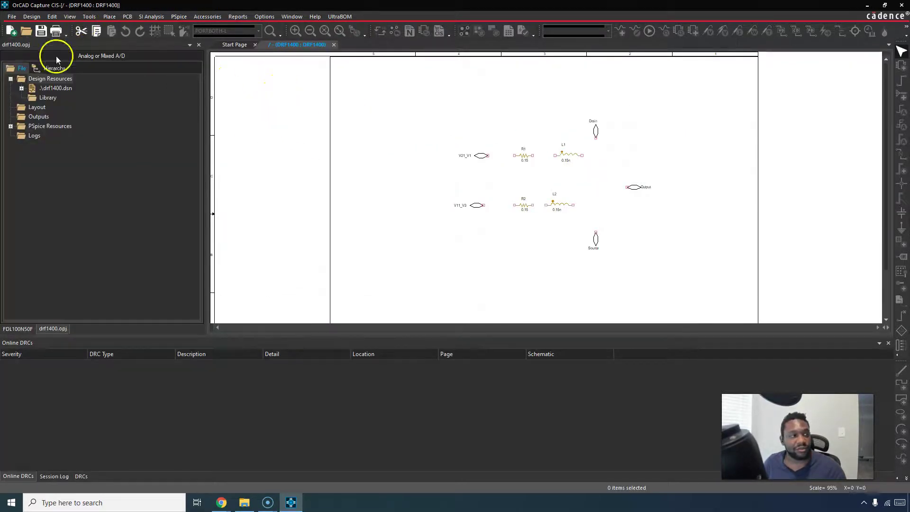
# Step: Add FDL100N50F.OLB to the project's Library folder
pyautogui.rightClick(47, 97)
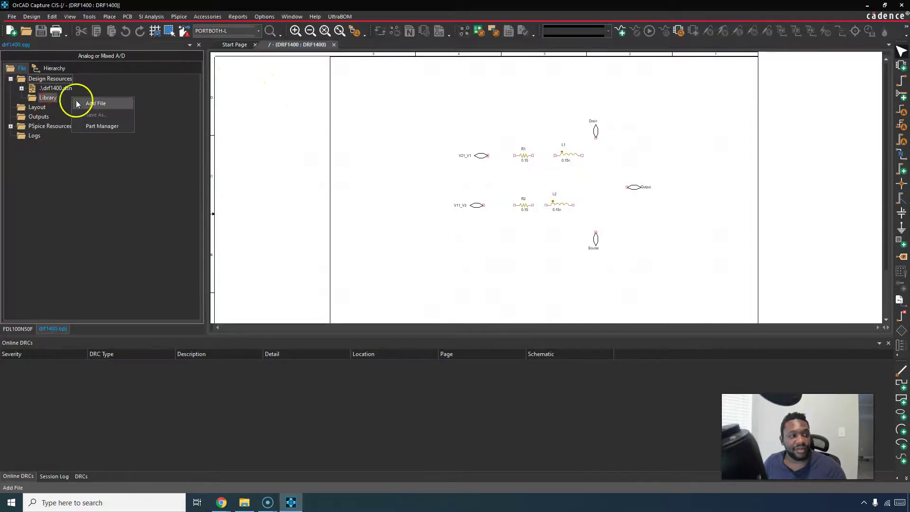
pyautogui.click(93, 104)
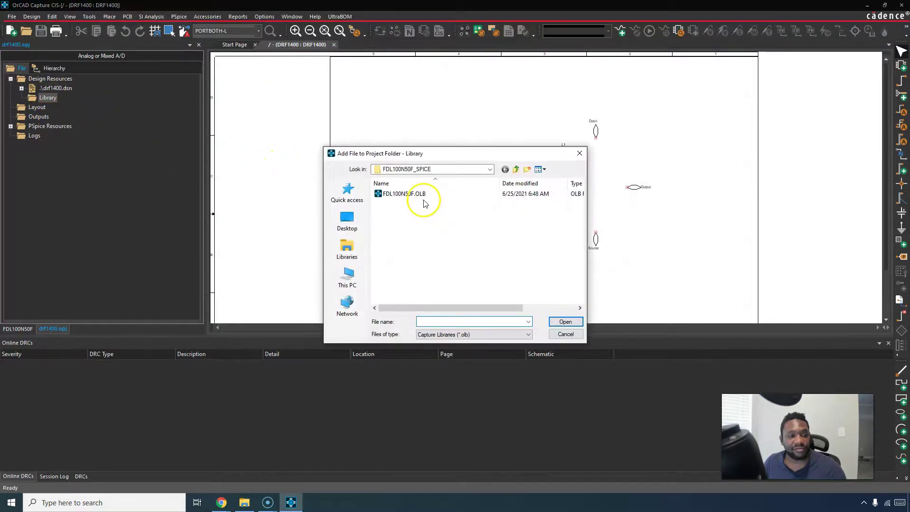
pyautogui.doubleClick(425, 195)
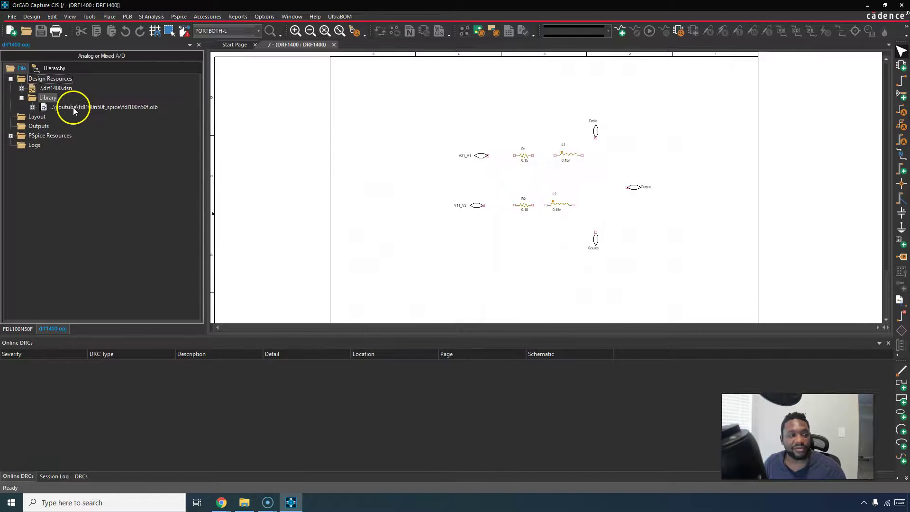
# Step: Place the FDL100N50F MOSFET as Q1 near the top of the DRF1400 schematic
pyautogui.click(443, 108)
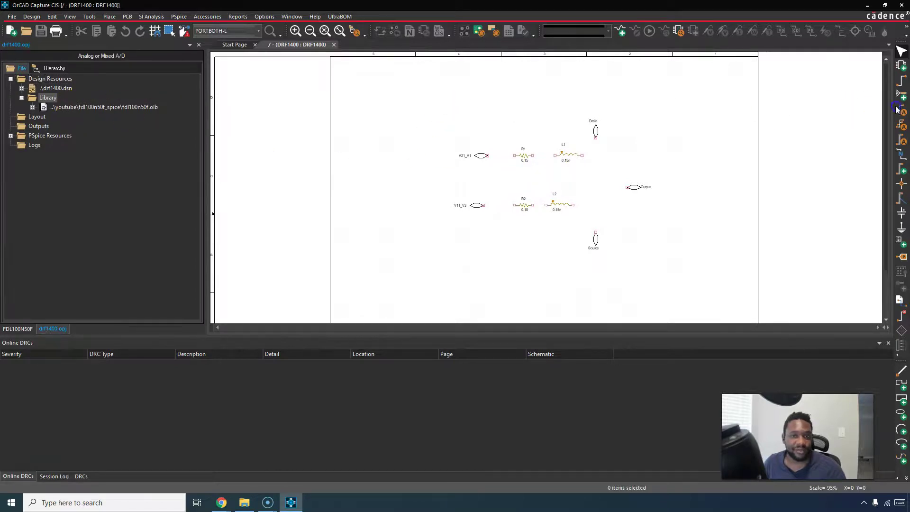
pyautogui.click(901, 65)
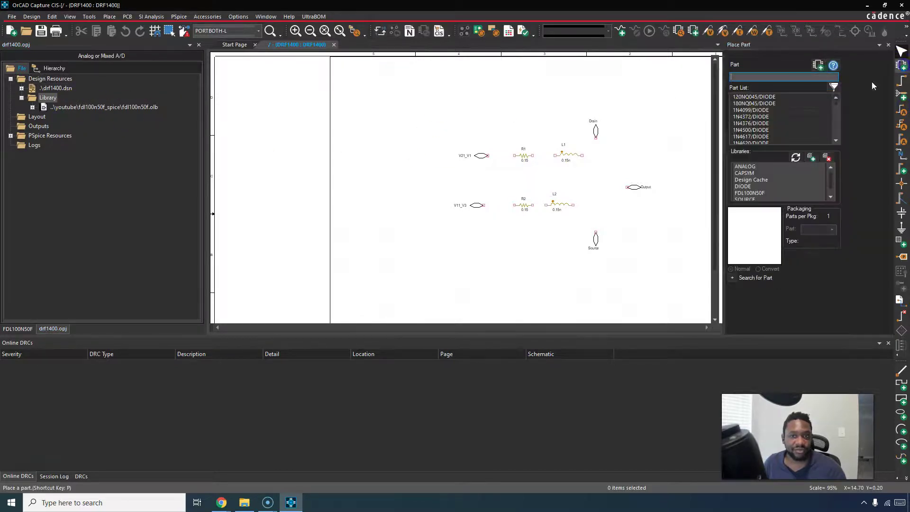
pyautogui.click(111, 16)
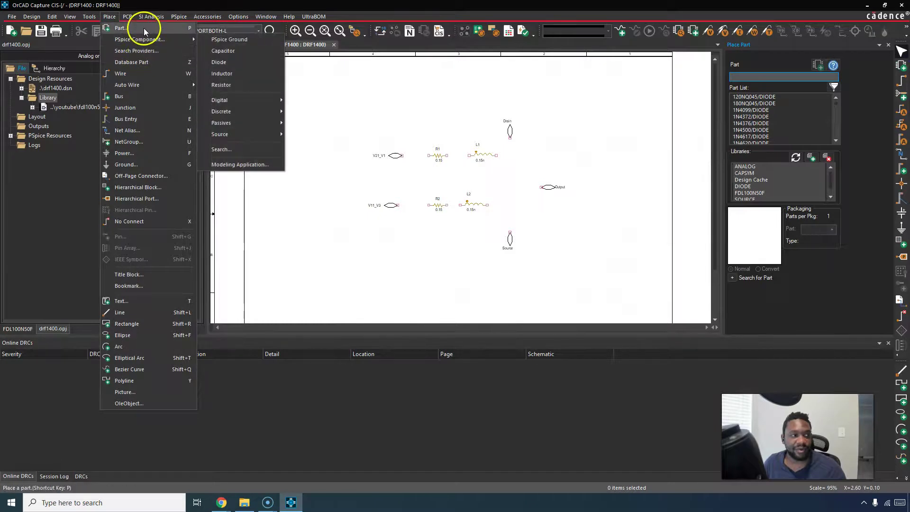
pyautogui.click(766, 77)
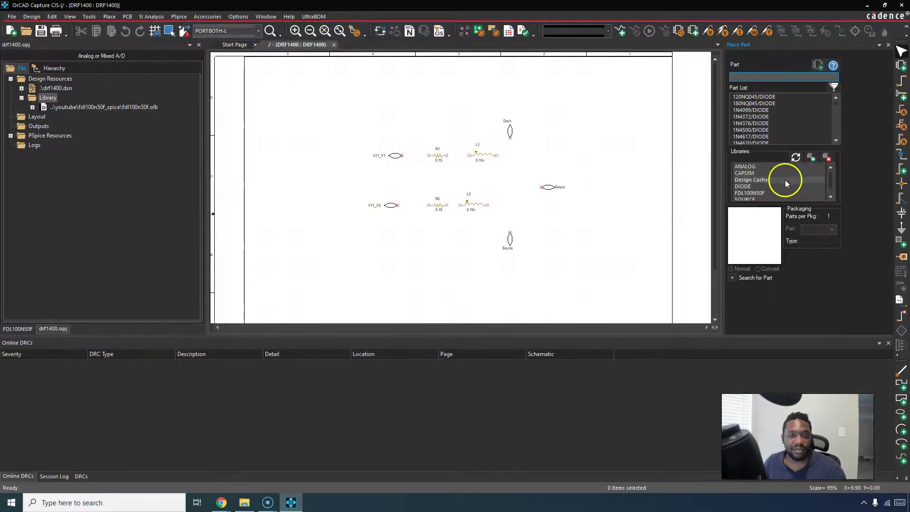
pyautogui.click(778, 192)
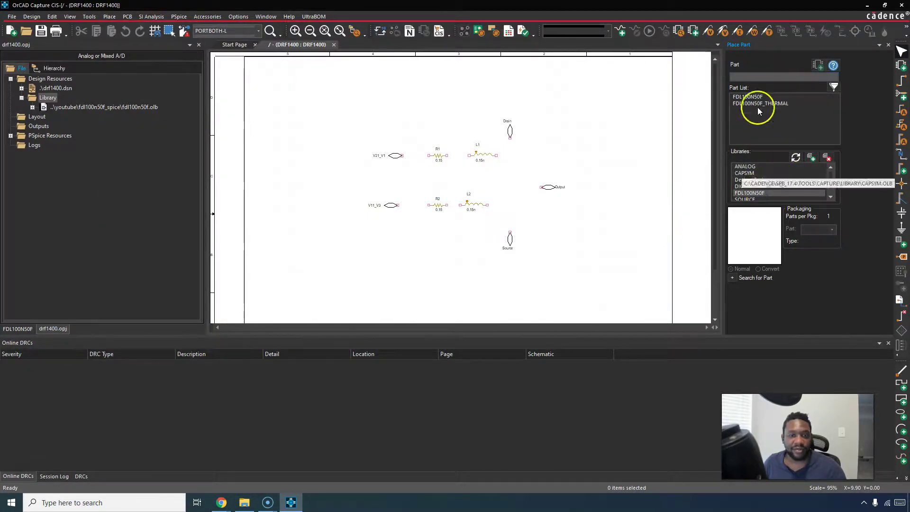
pyautogui.doubleClick(748, 97)
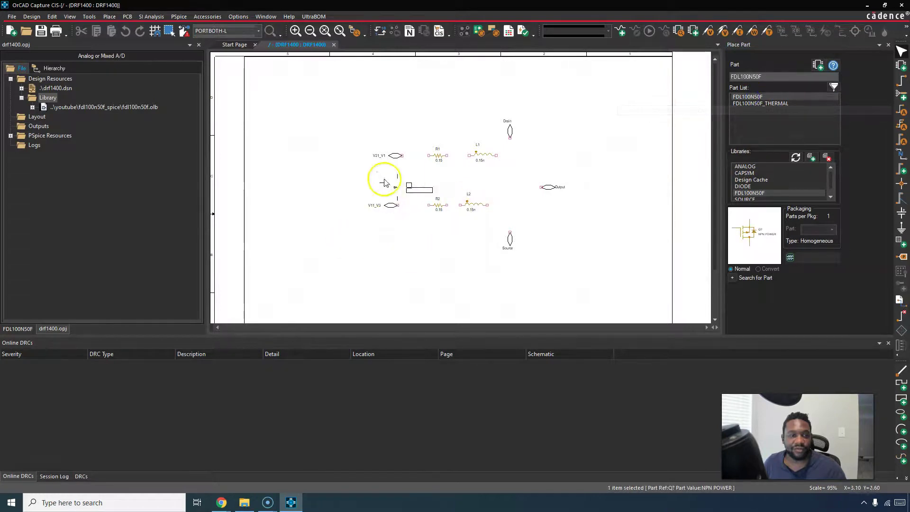
pyautogui.click(433, 106)
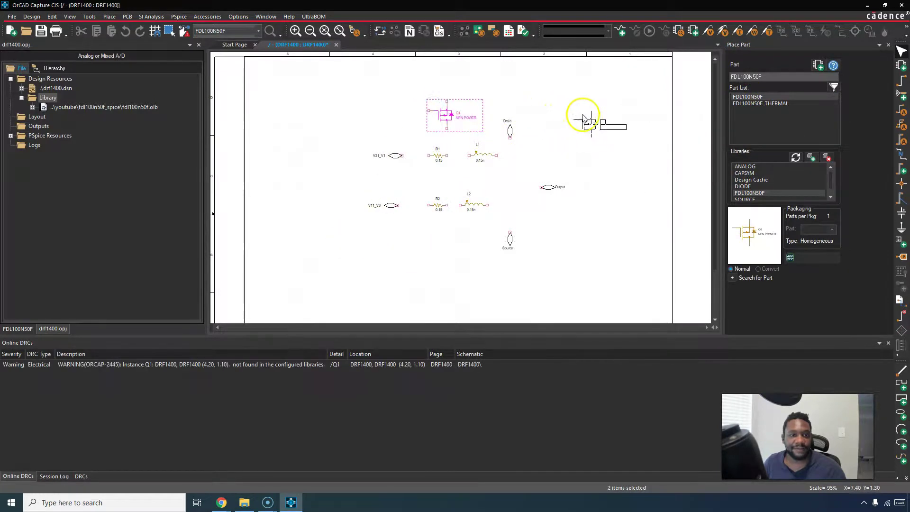
pyautogui.rightClick(563, 101)
pyautogui.click(618, 107)
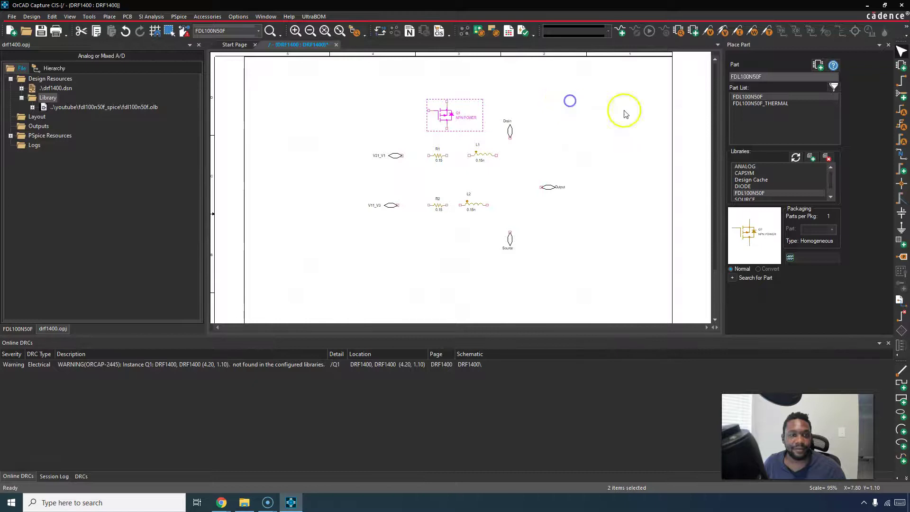
# Step: Place FDL100N50F_THERMAL as U1 above and right of Q1, then end placement
pyautogui.click(747, 103)
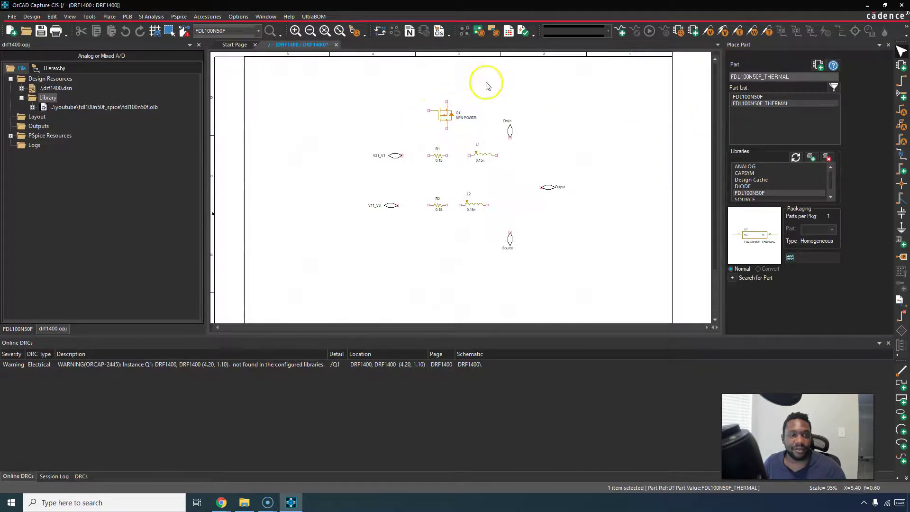
pyautogui.click(515, 88)
pyautogui.rightClick(591, 138)
pyautogui.click(604, 137)
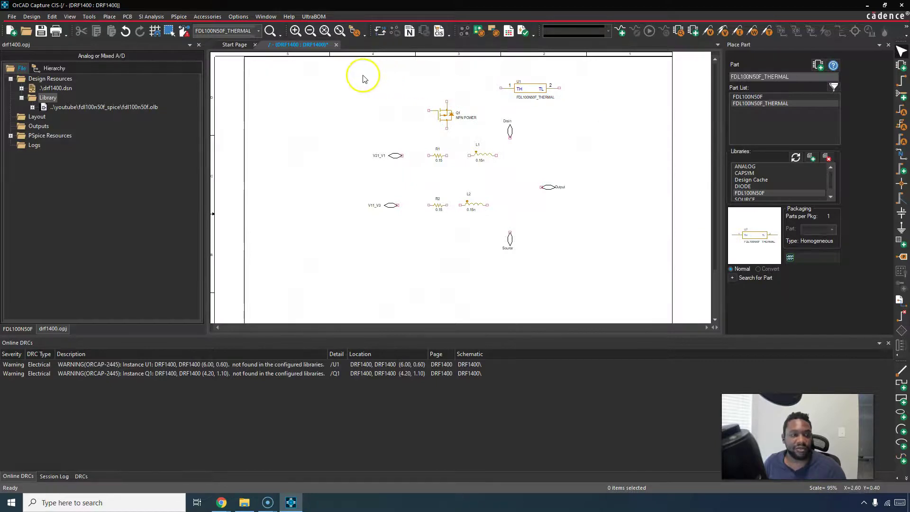
# Step: Zoom into U1 and Q1 and review their missing-library Online DRC warnings
pyautogui.moveTo(370, 74); pyautogui.dragTo(544, 126)
pyautogui.click(445, 104)
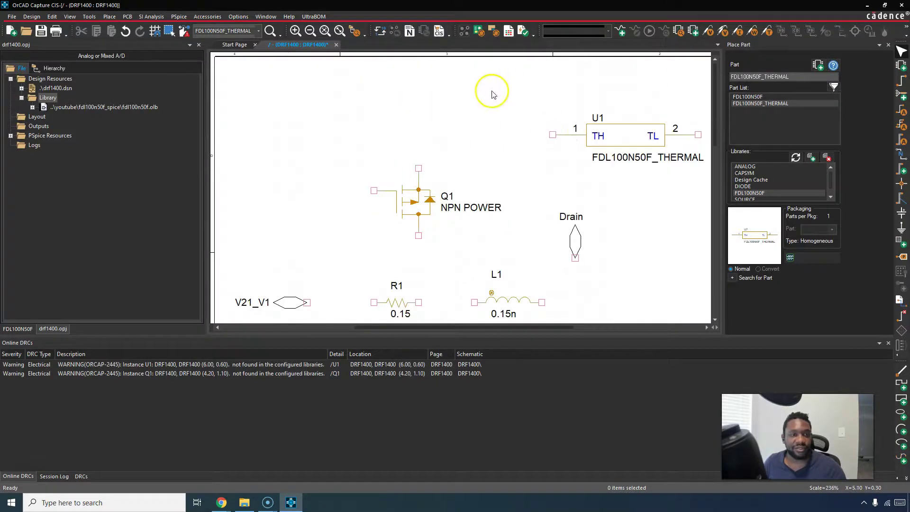
pyautogui.click(431, 100)
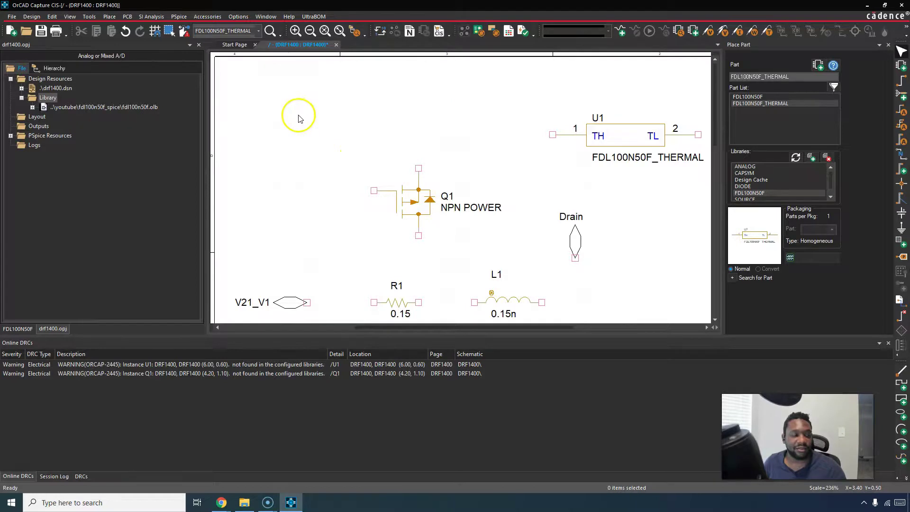
pyautogui.click(138, 365)
pyautogui.click(203, 373)
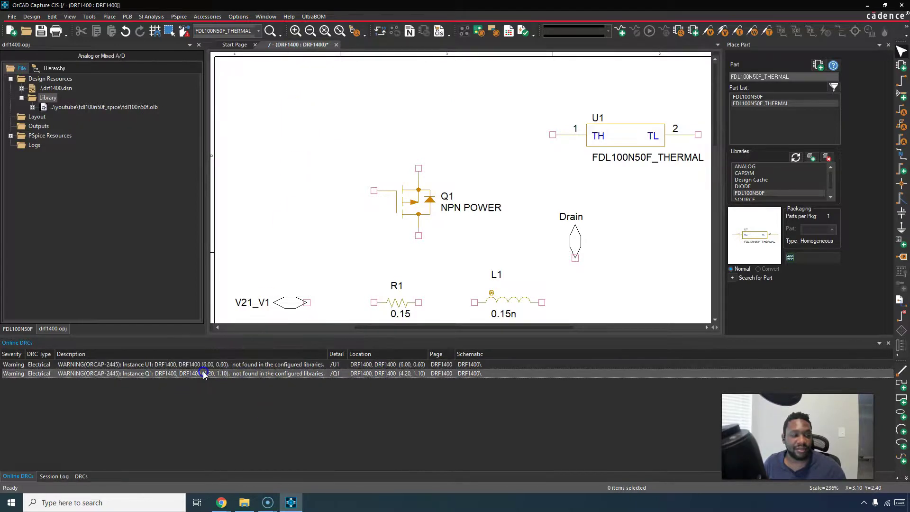
# Step: Check the Q1 warning's options, then start a new PSpice simulation profile
pyautogui.rightClick(250, 375)
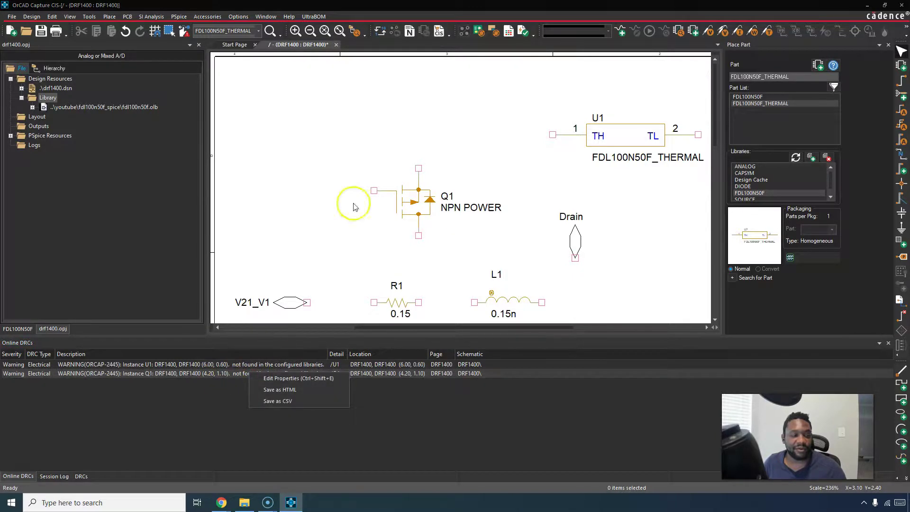
pyautogui.click(368, 112)
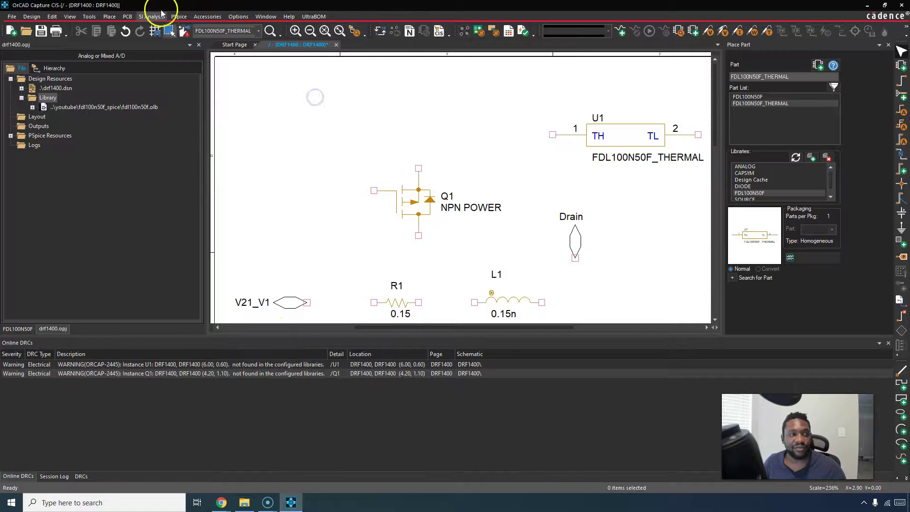
pyautogui.click(179, 16)
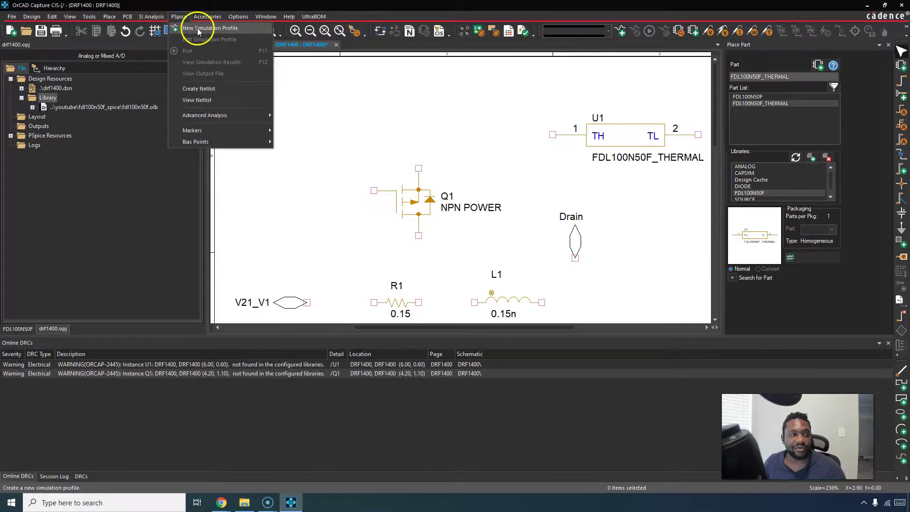
pyautogui.click(197, 27)
# Step: Create the simulation profile named 'tran' and show its Configuration Files library list
pyautogui.write('tran')
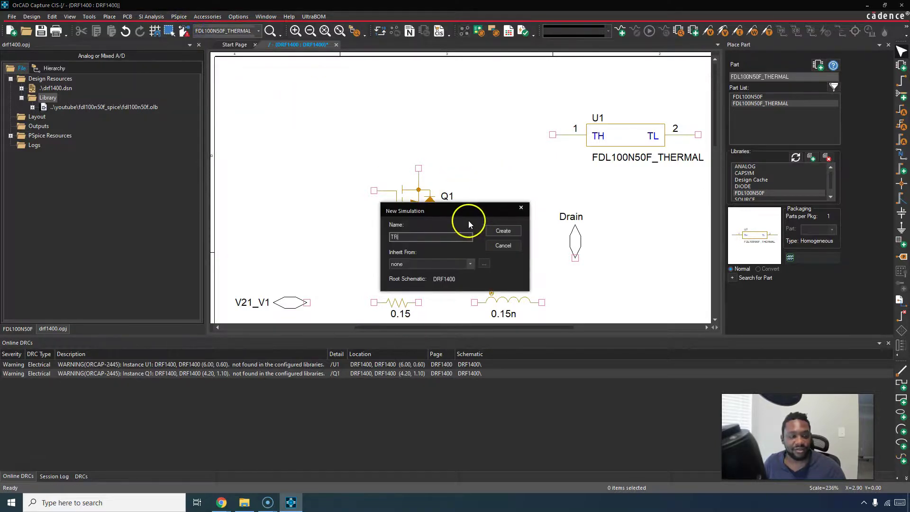
pyautogui.click(504, 231)
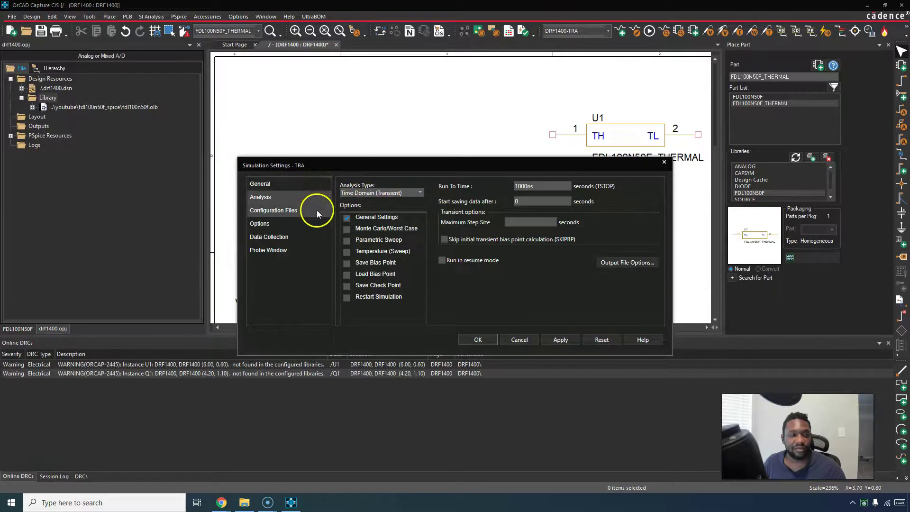
pyautogui.click(308, 209)
pyautogui.click(374, 205)
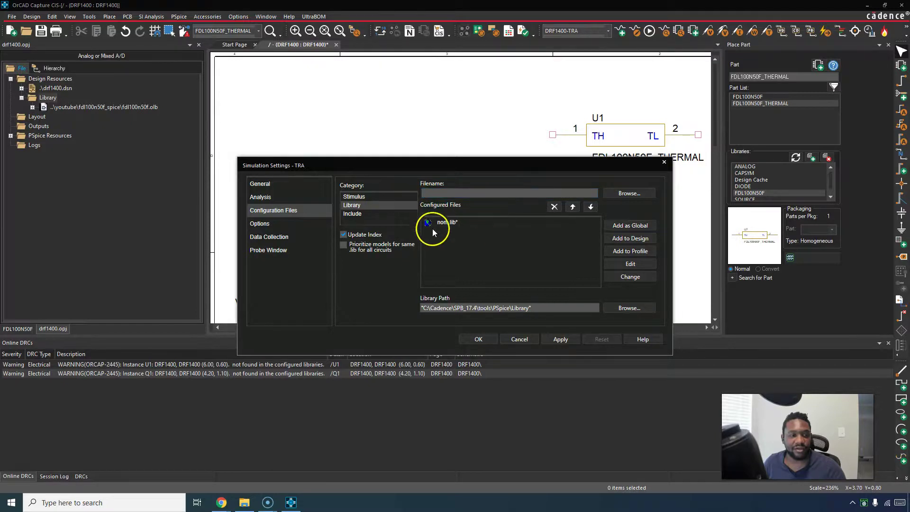
# Step: Add FDL100N50F.LIB to the design libraries, apply, and close the settings
pyautogui.click(627, 194)
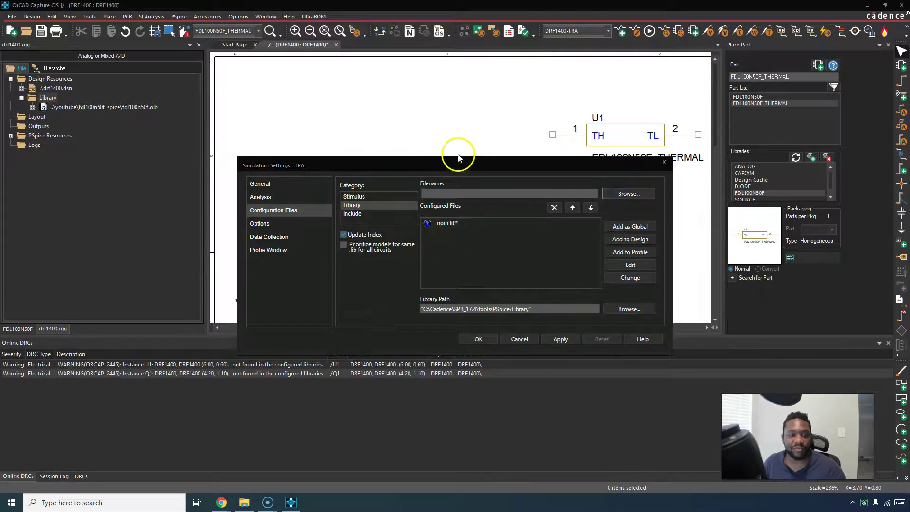
pyautogui.moveTo(381, 163); pyautogui.dragTo(909, 152)
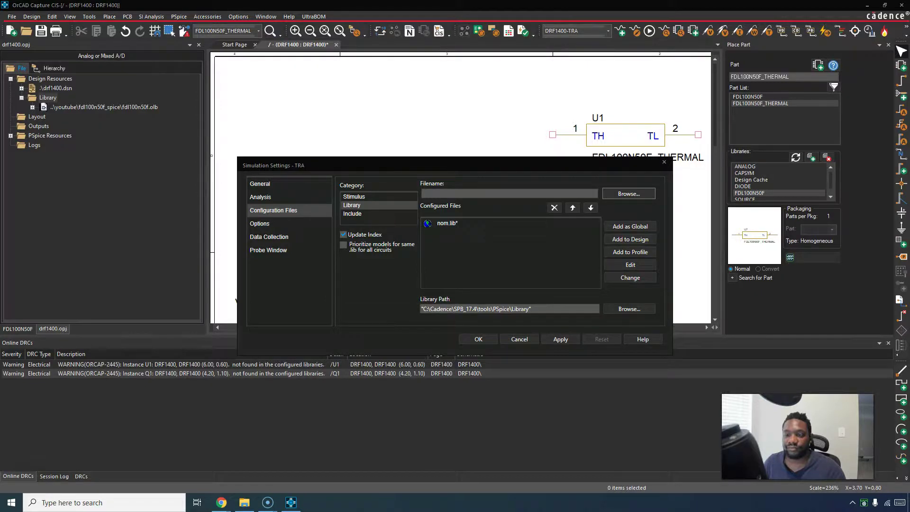
pyautogui.moveTo(792, 152); pyautogui.dragTo(489, 160)
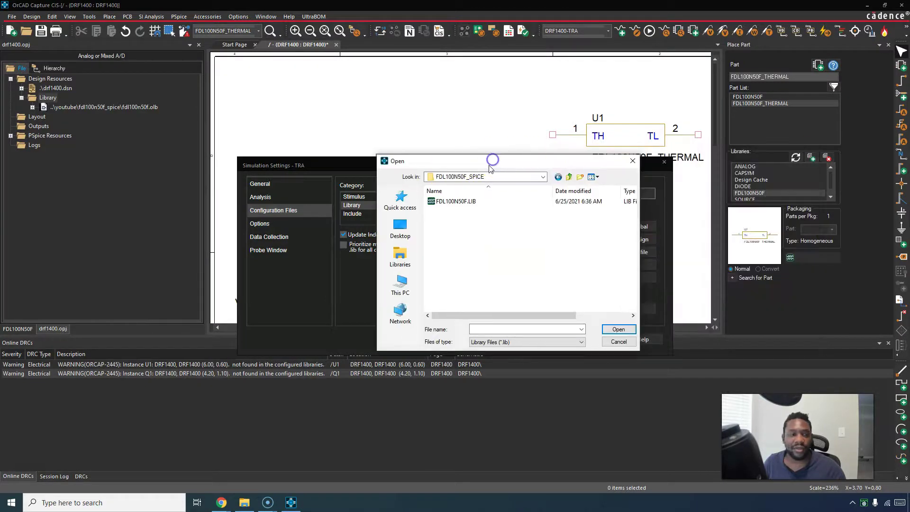
pyautogui.doubleClick(476, 204)
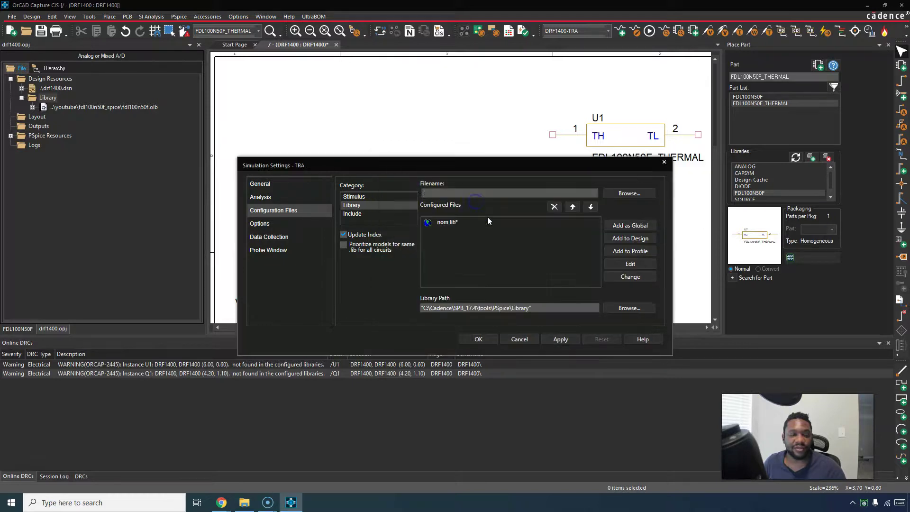
pyautogui.click(630, 238)
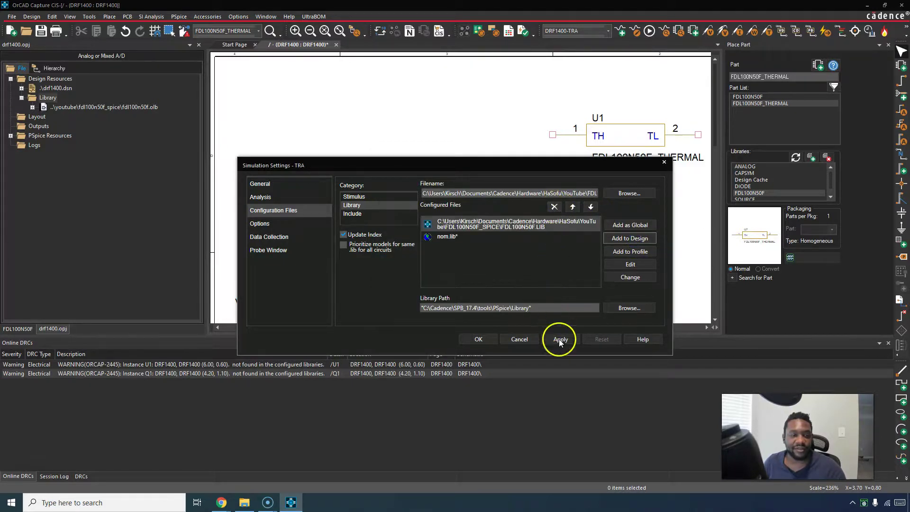
pyautogui.click(560, 339)
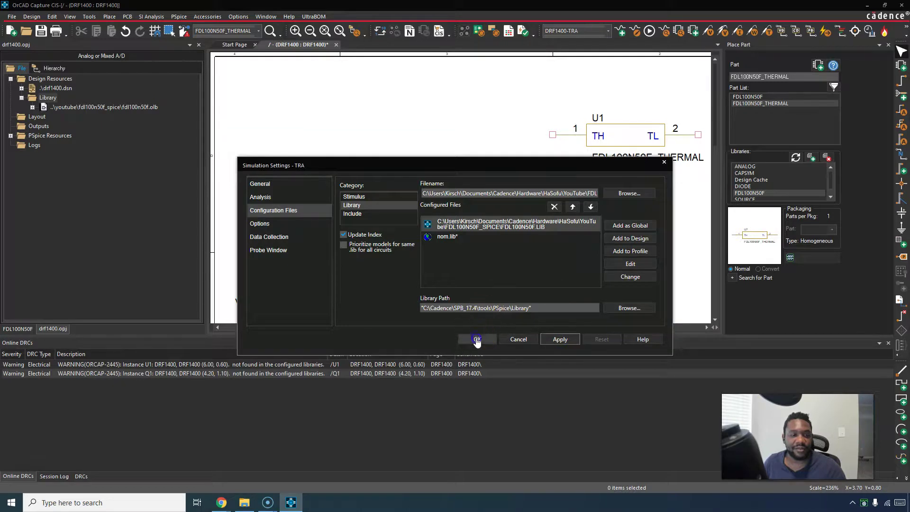
pyautogui.click(478, 339)
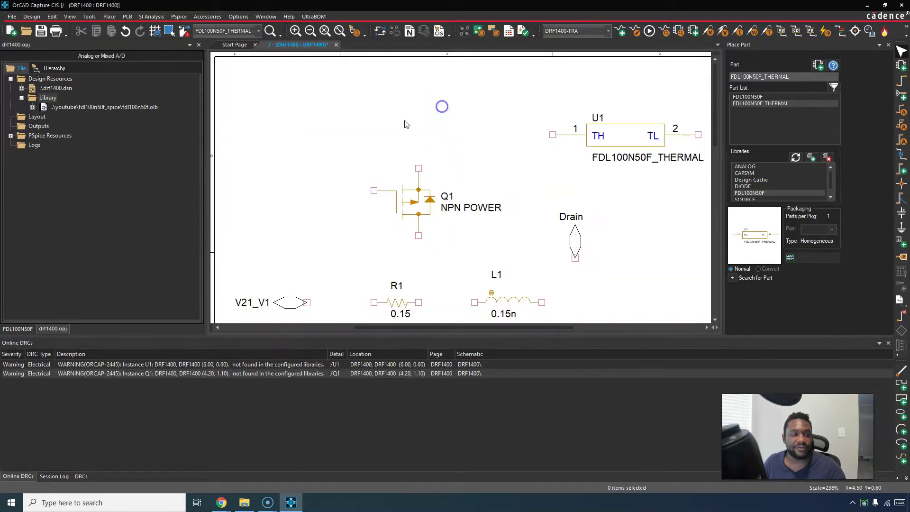
# Step: Run the PSpice simulation and dismiss the netlisting failure message
pyautogui.click(357, 122)
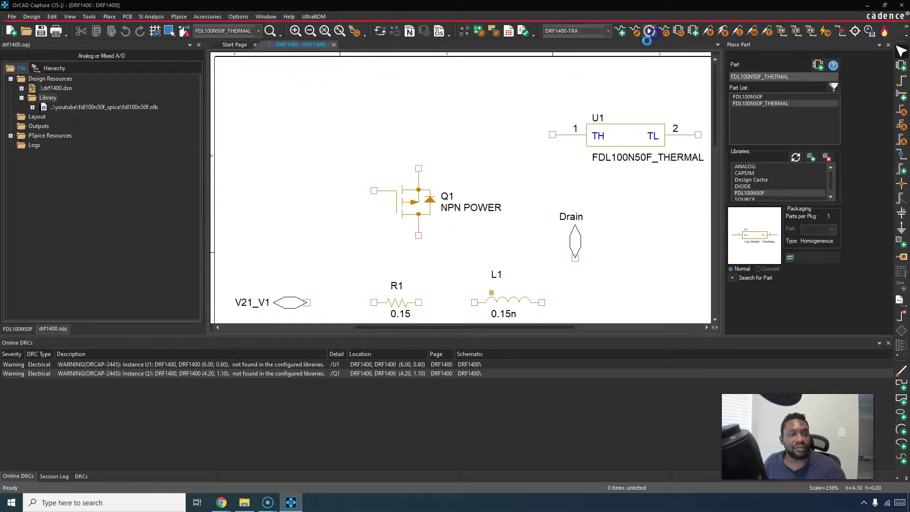
pyautogui.click(649, 31)
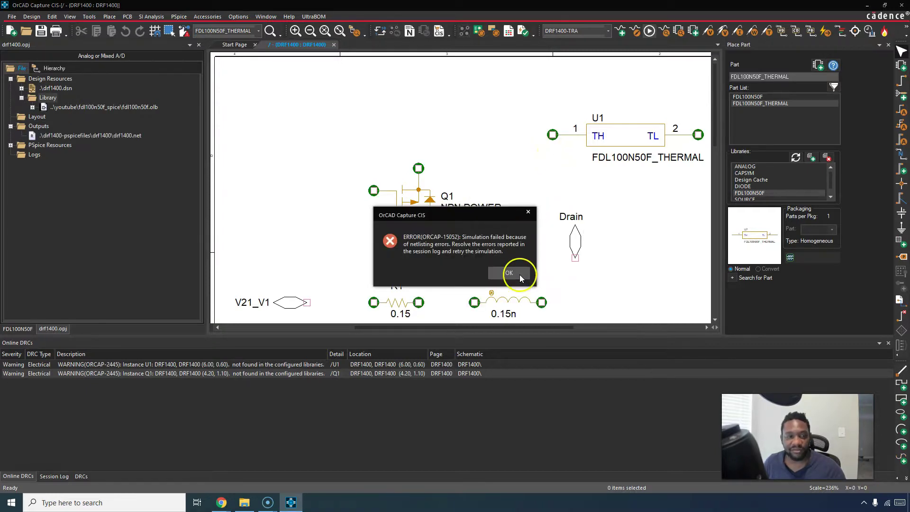
pyautogui.click(509, 274)
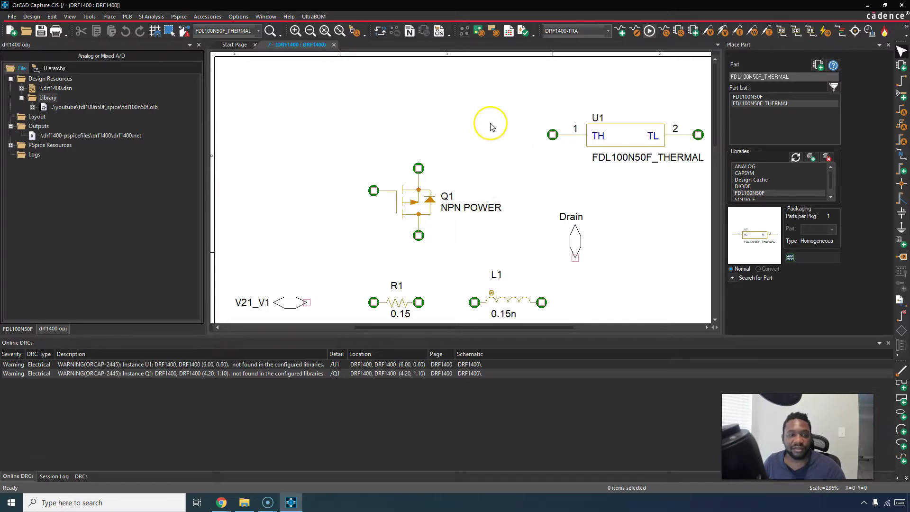
# Step: Zoom in closely on U1 to inspect its pin errors
pyautogui.moveTo(507, 170); pyautogui.dragTo(554, 183, button='middle')
pyautogui.moveTo(478, 146); pyautogui.dragTo(544, 234, button='middle')
pyautogui.keyDown('ctrl'); pyautogui.scroll(-5, 604, 158); pyautogui.keyUp('ctrl')
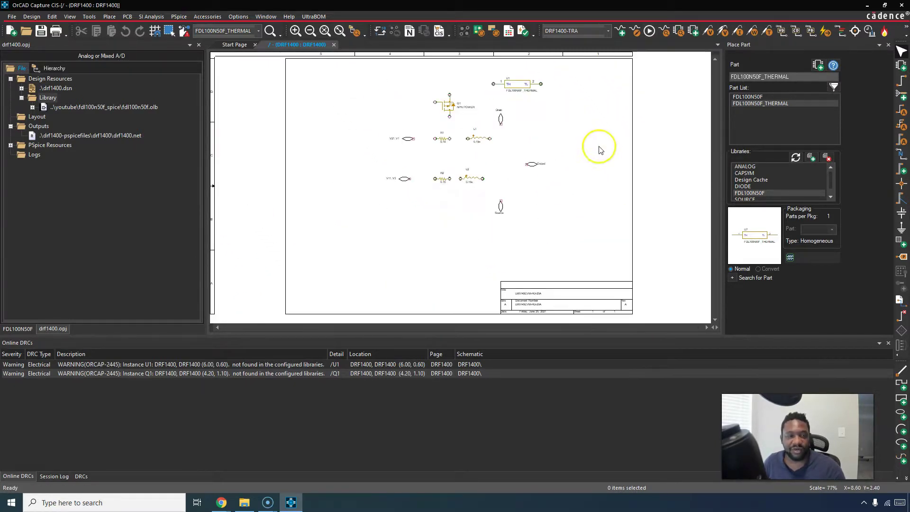
pyautogui.moveTo(494, 69); pyautogui.dragTo(586, 122)
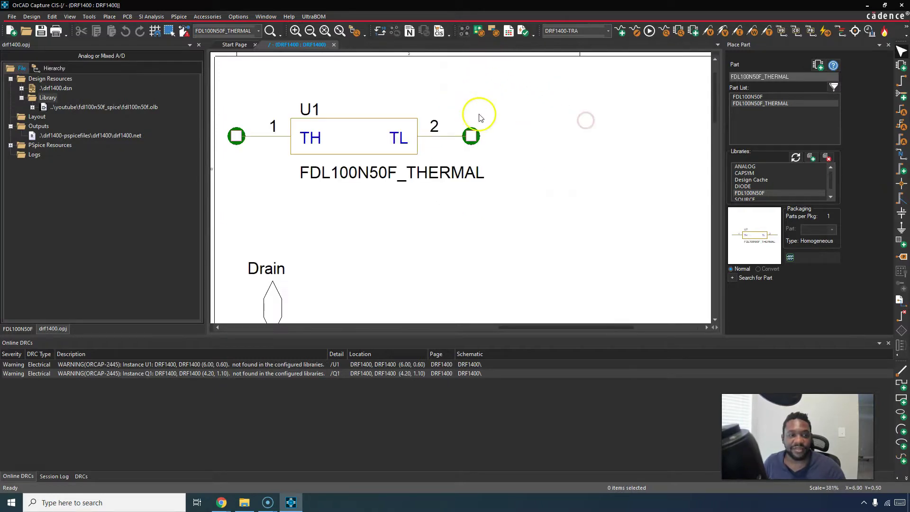
pyautogui.moveTo(478, 137)
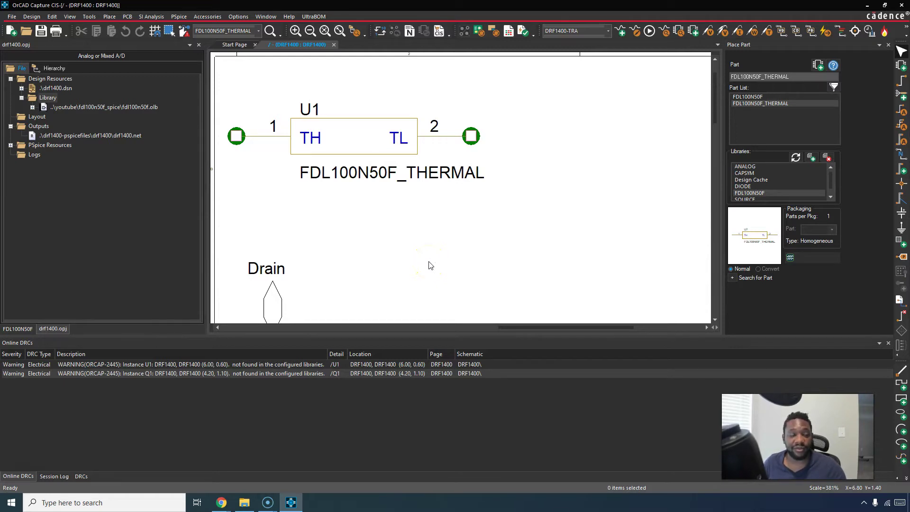
pyautogui.click(394, 252)
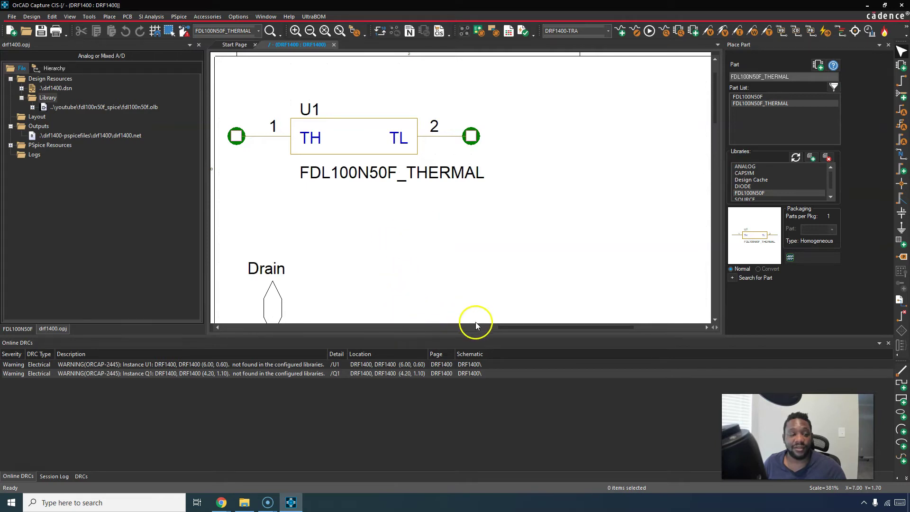
pyautogui.moveTo(477, 326); pyautogui.dragTo(441, 327)
pyautogui.click(385, 165)
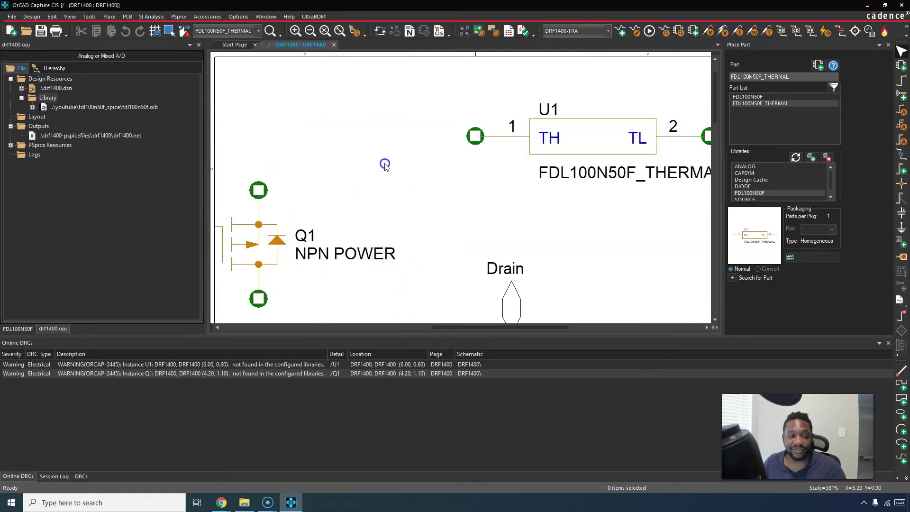